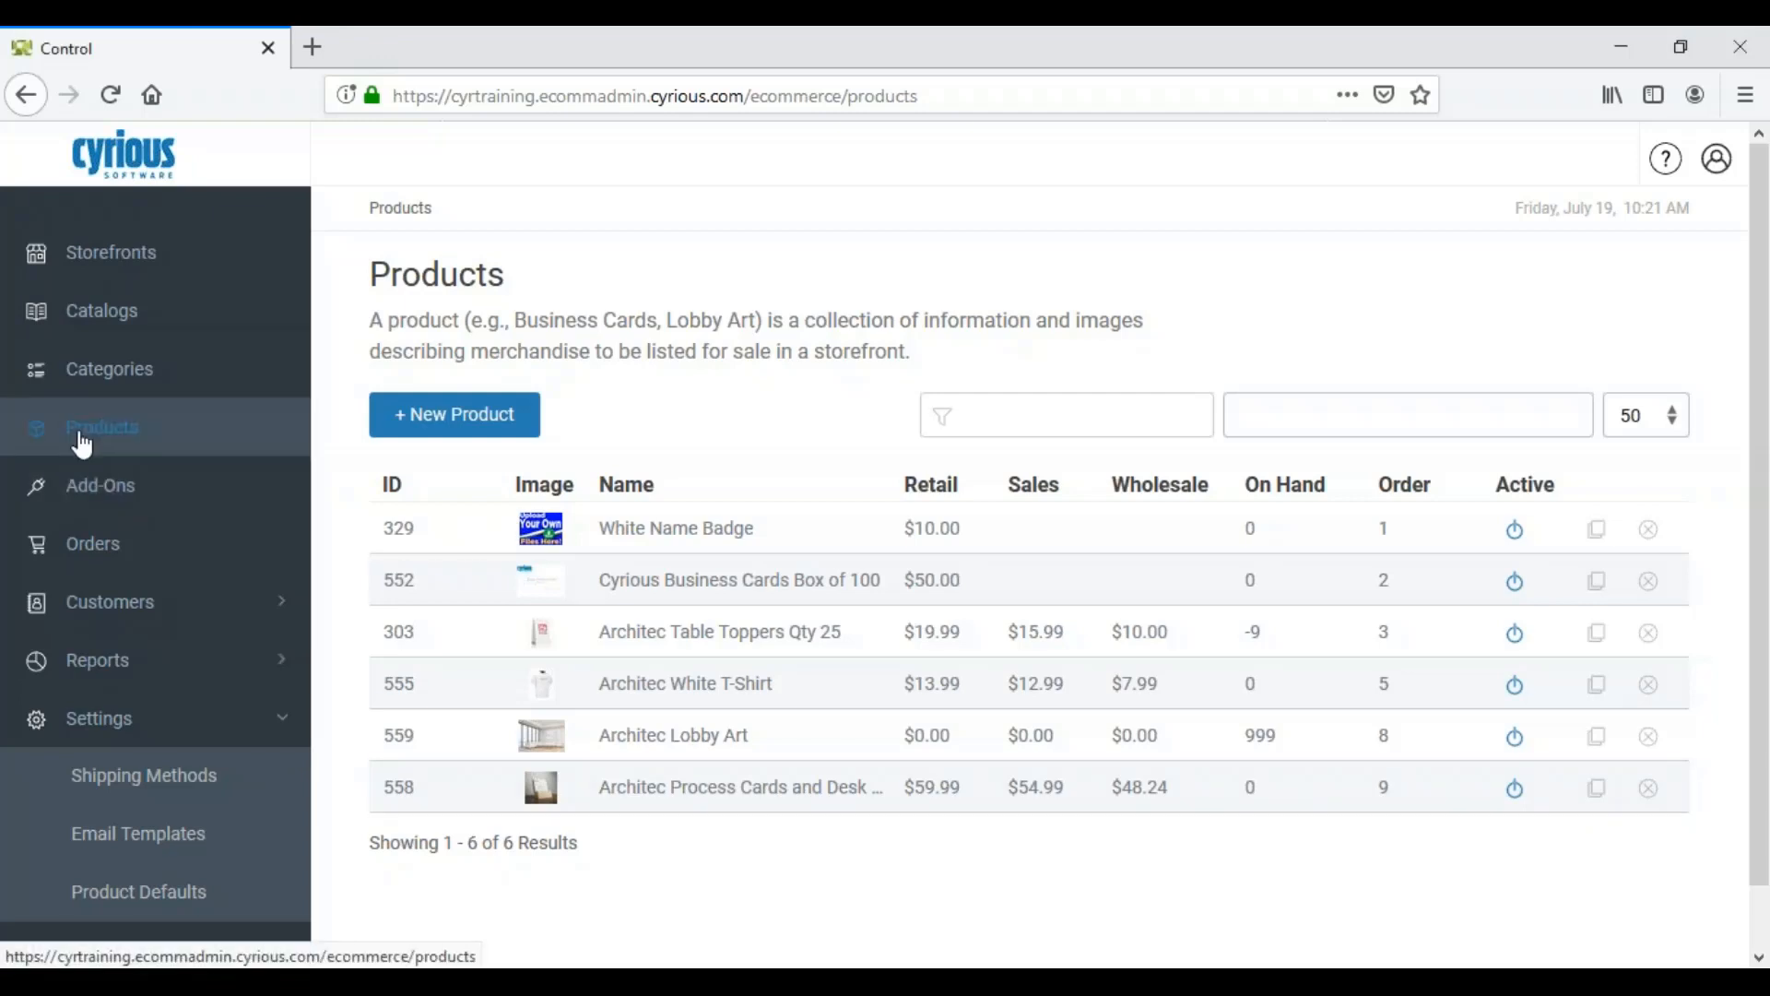
Open the custom artwork design of the Cyrious Business Cards Box of 100 product for editing.
{"action": "left_click", "coordinate": [614, 603]}
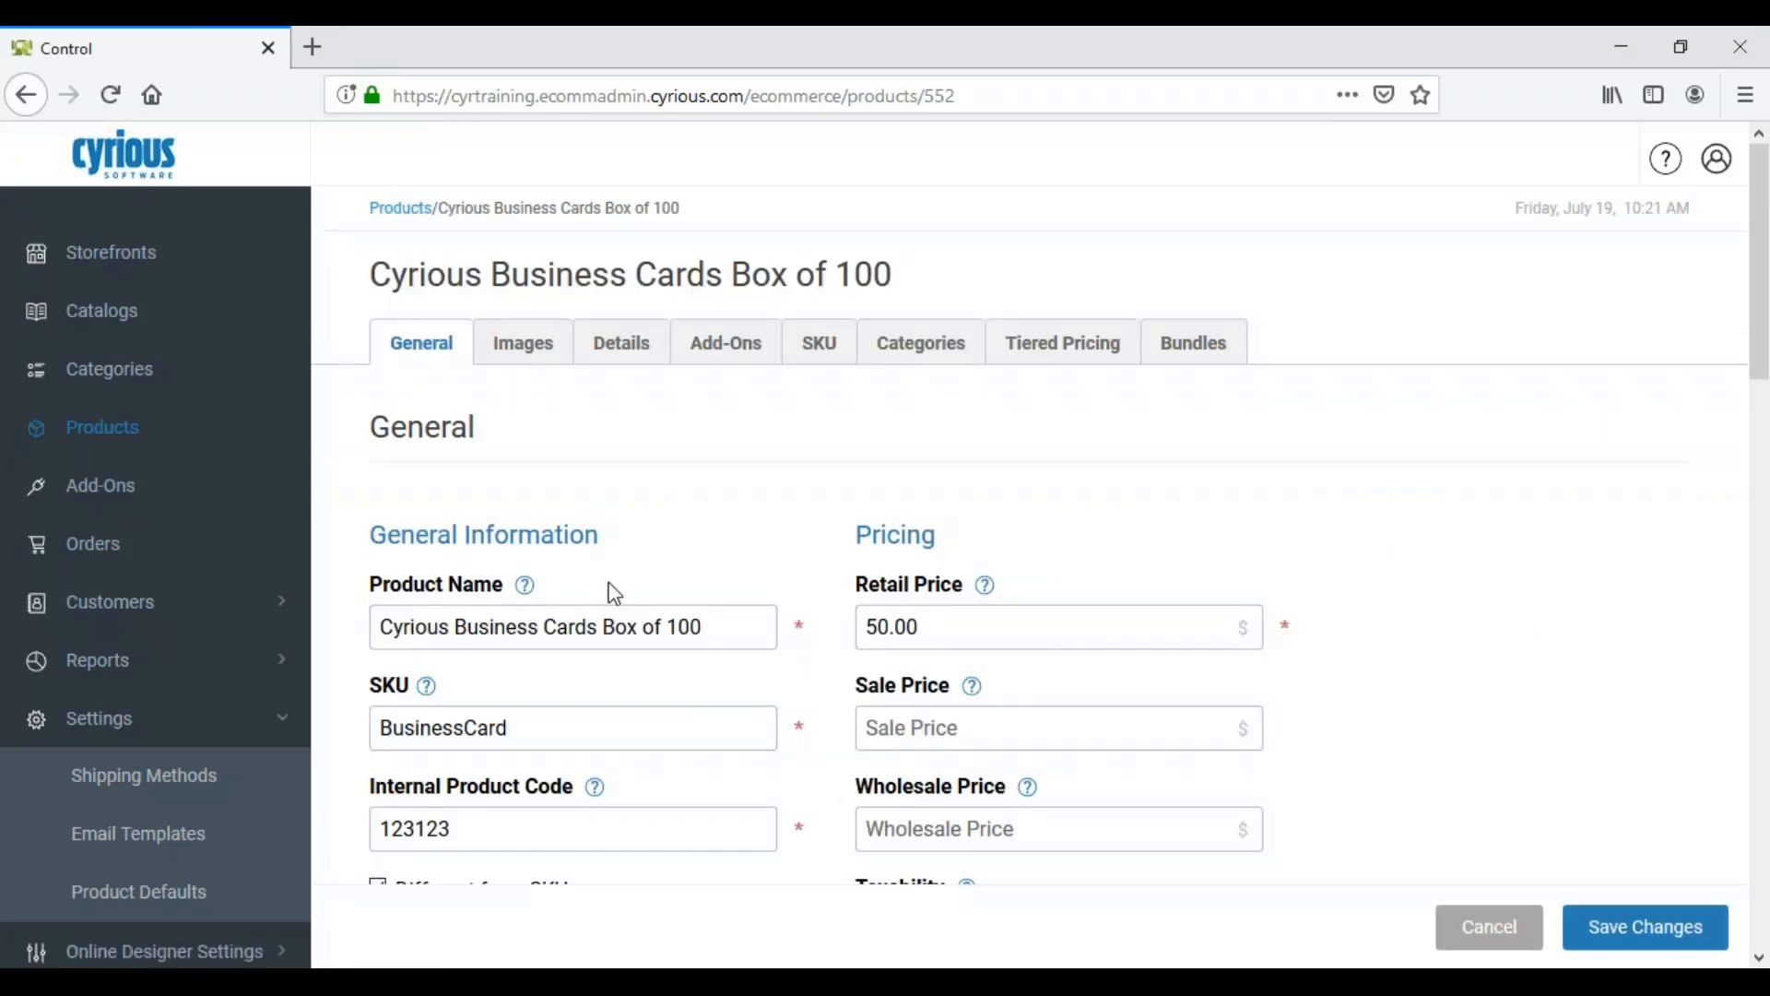
{"action": "left_click", "coordinate": [531, 355]}
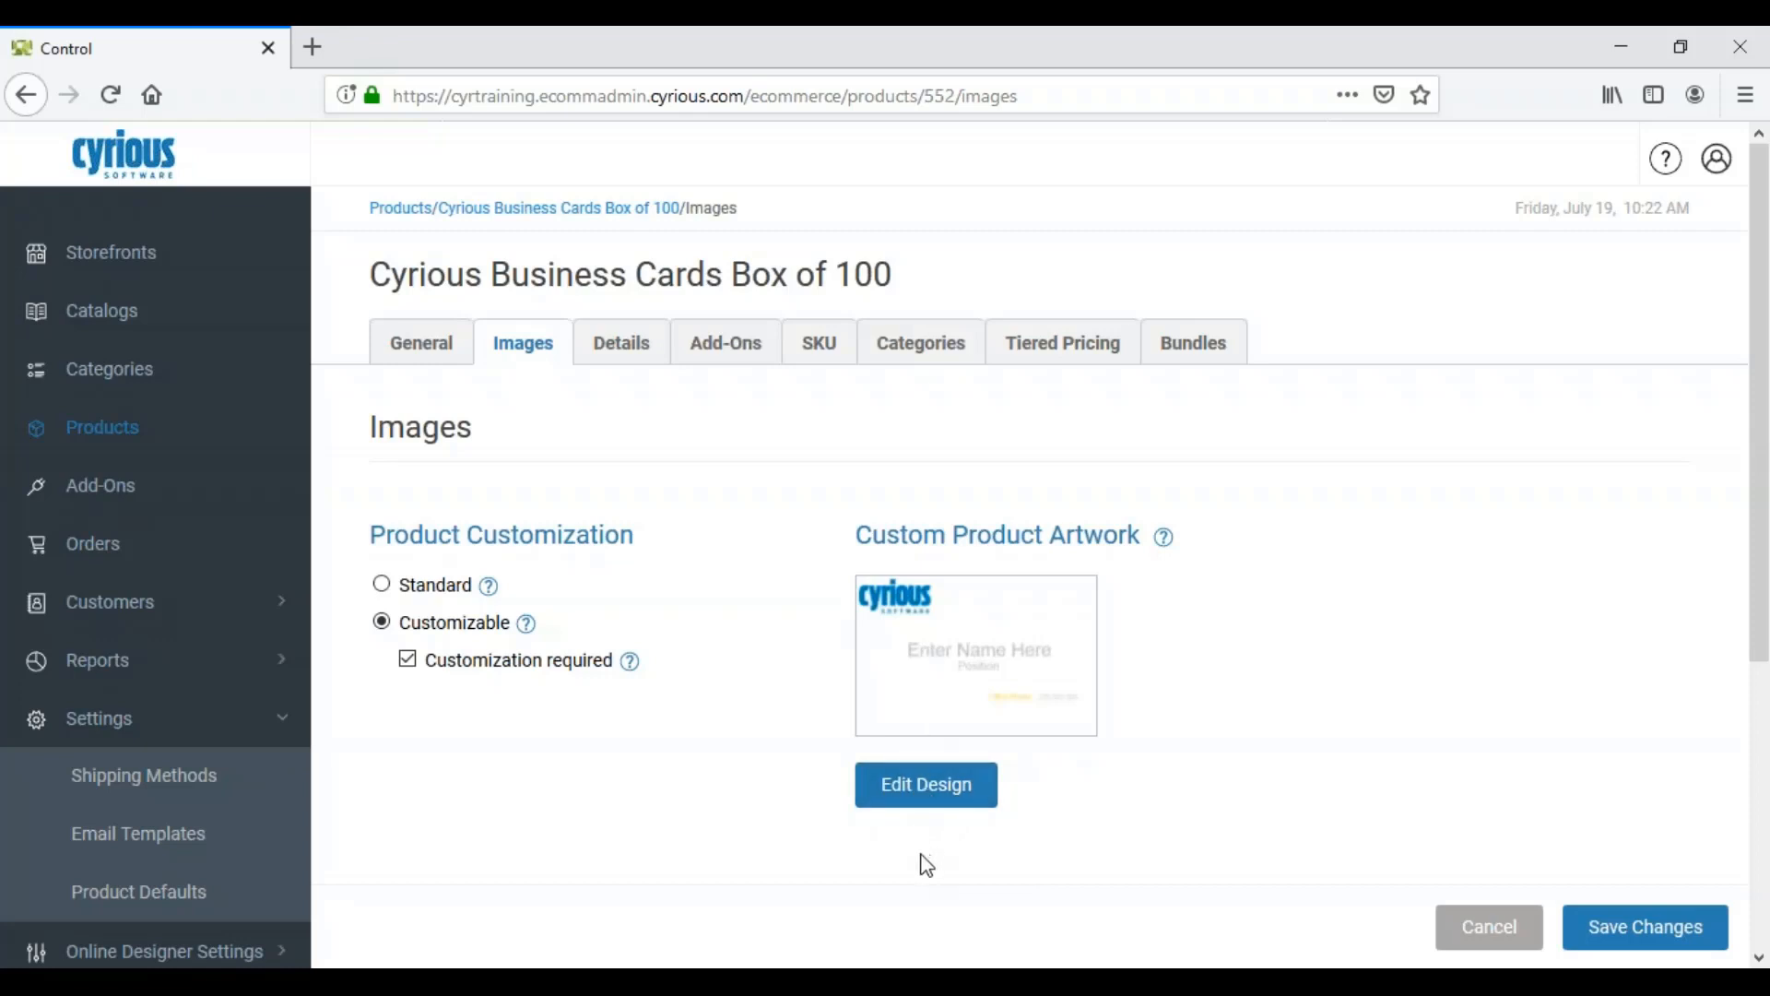
{"action": "left_click", "coordinate": [905, 801]}
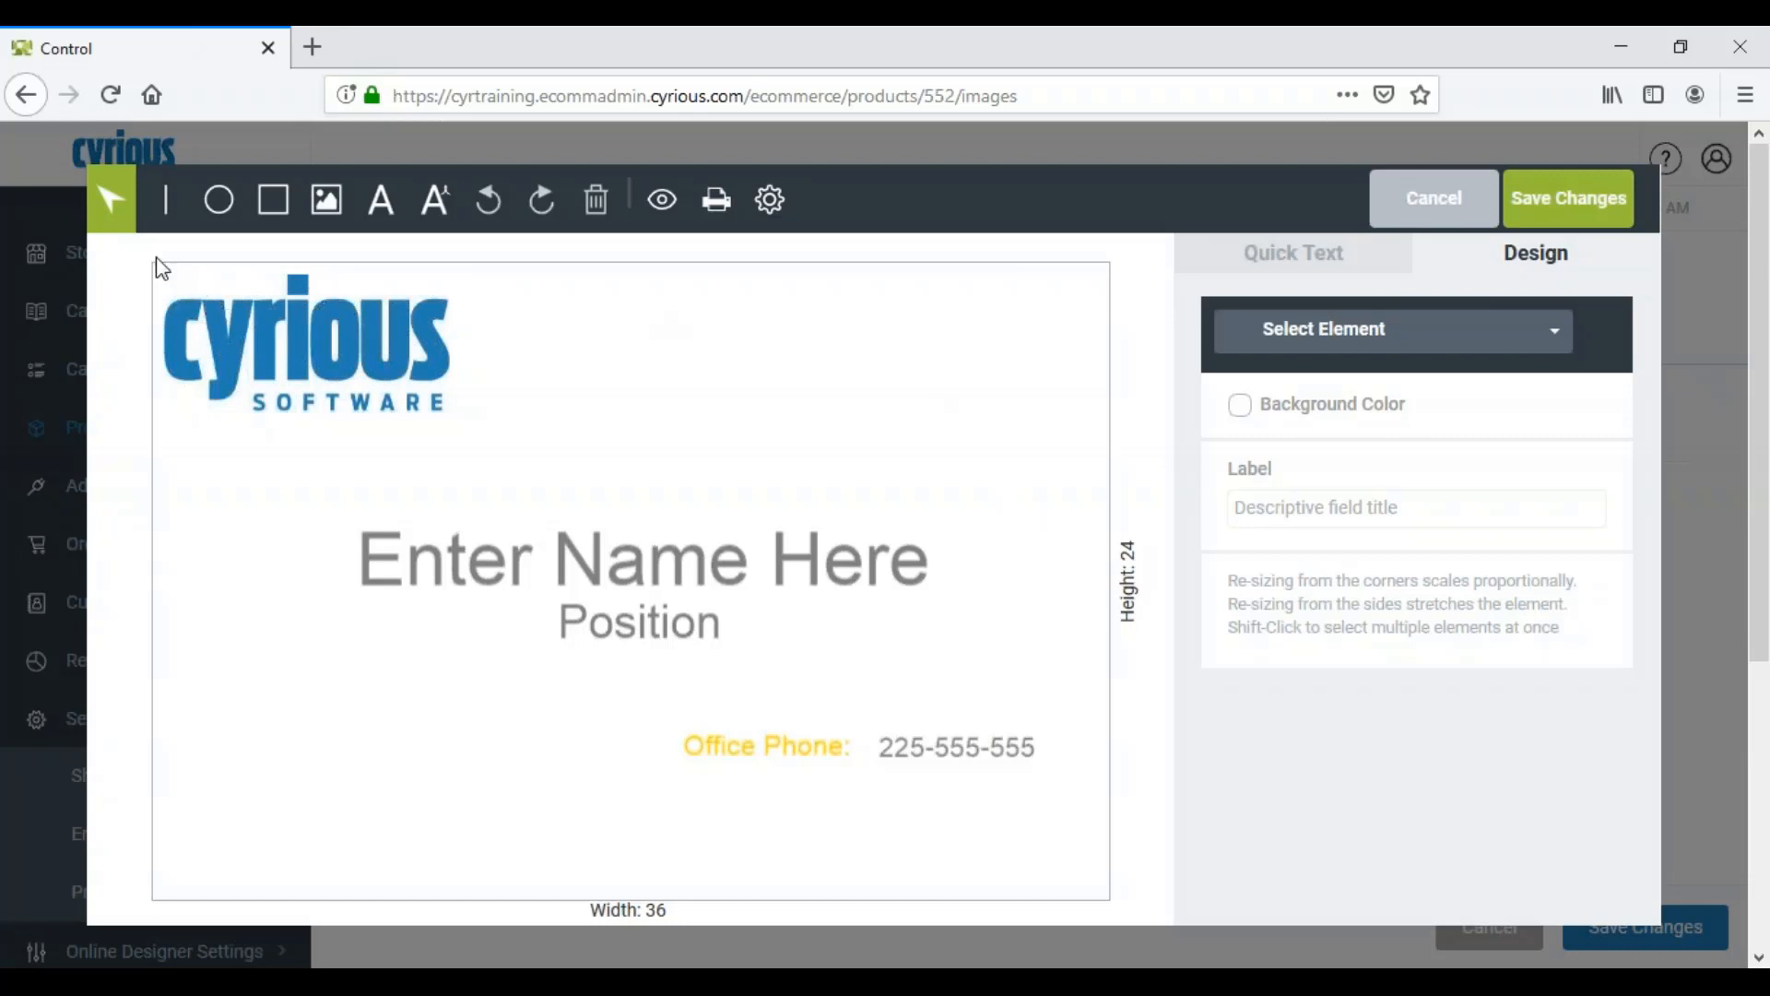
Select the Cyrious logo on the card, view the image upload options and close them without uploading a file.
{"action": "left_click", "coordinate": [112, 212]}
{"action": "left_click", "coordinate": [378, 369]}
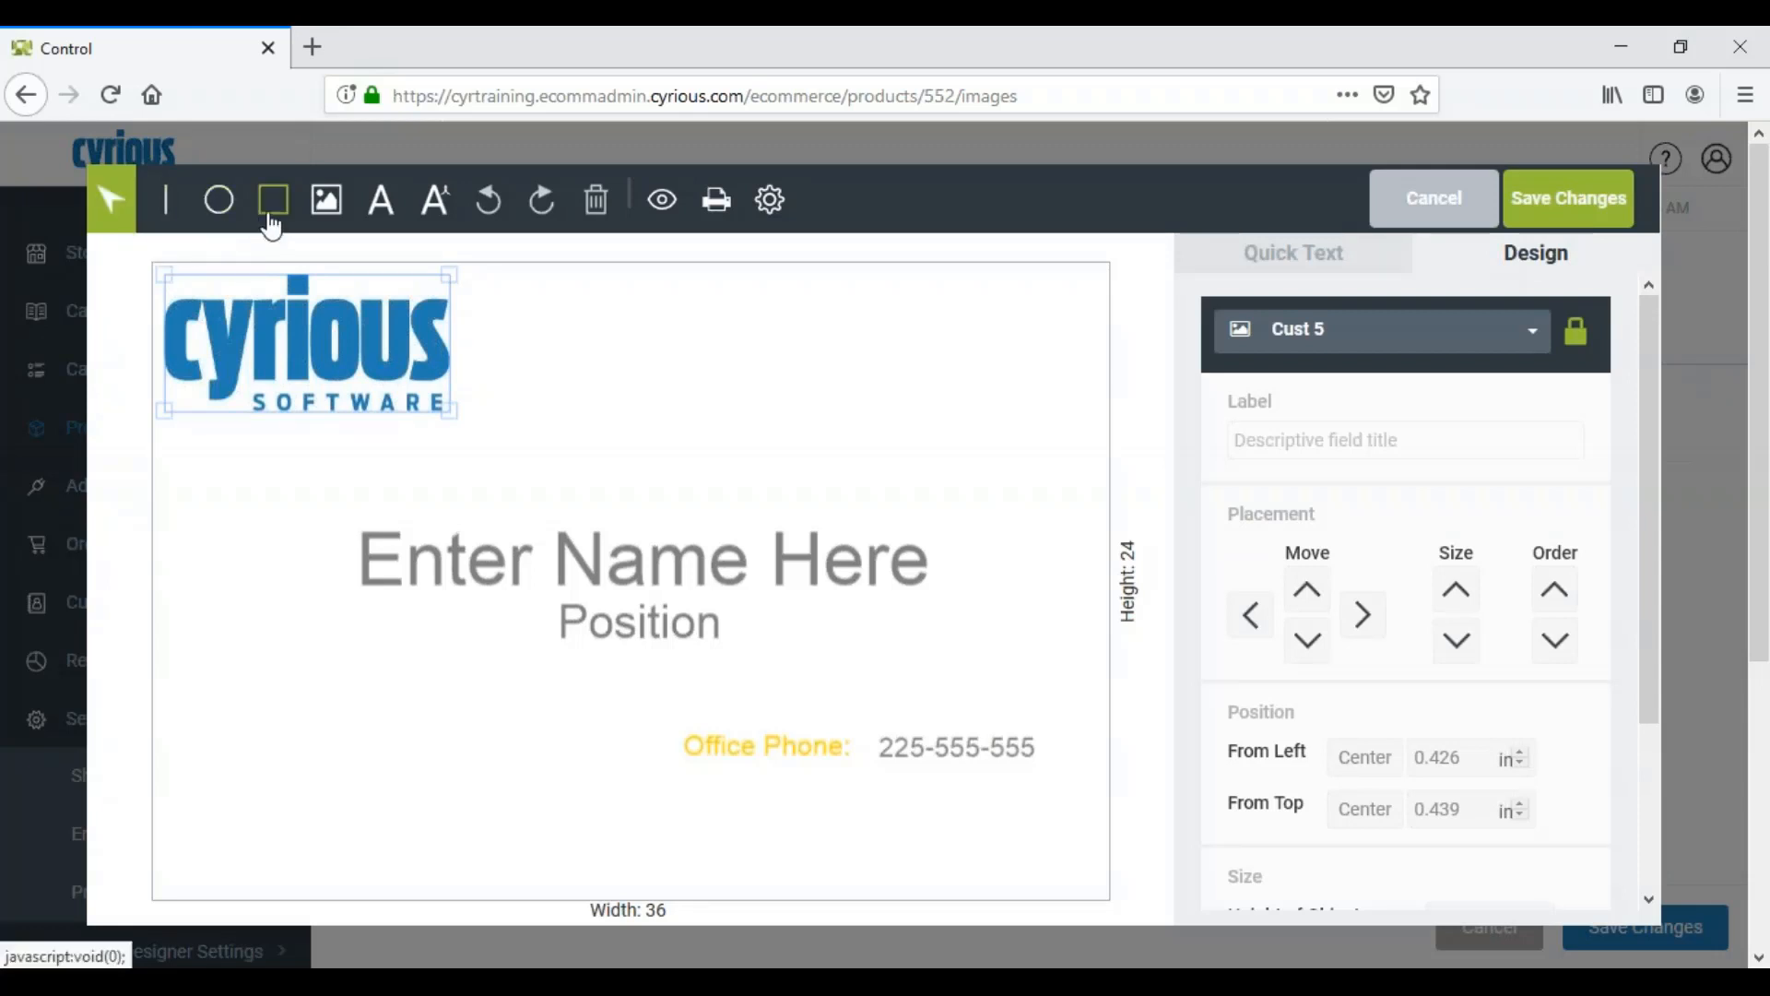
{"action": "left_click", "coordinate": [329, 208]}
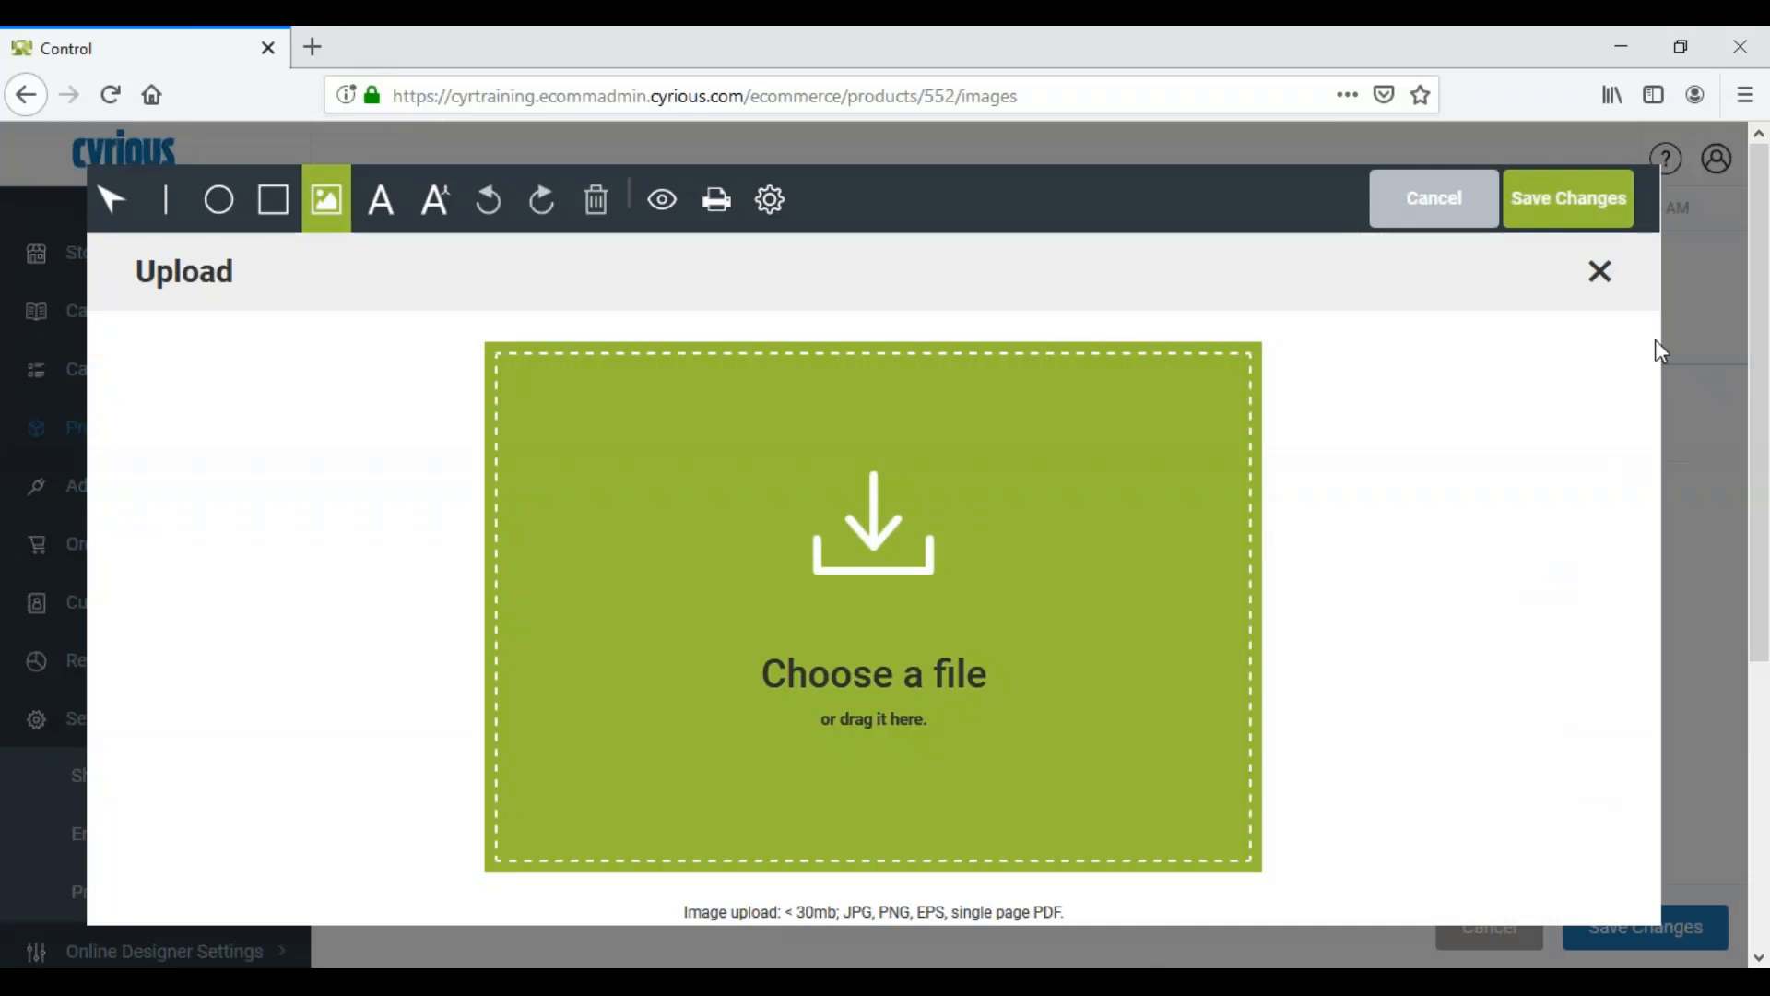
{"action": "left_click", "coordinate": [1599, 277]}
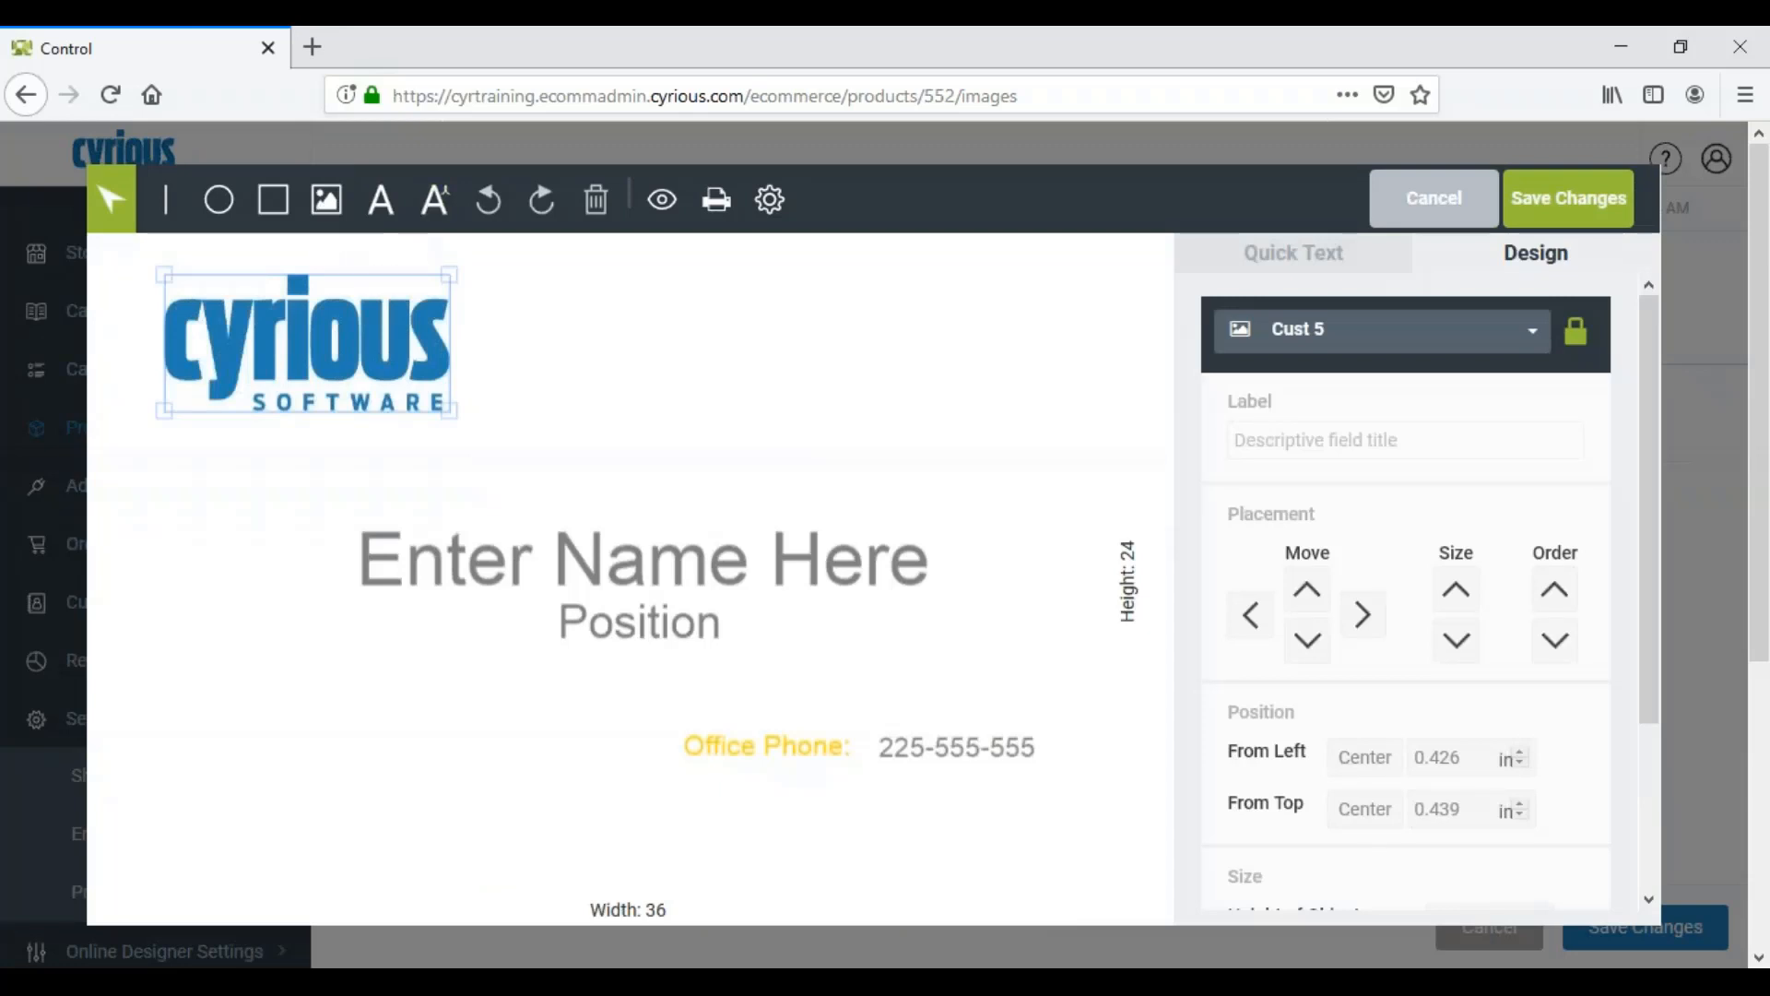
Select the name text, then view the design preview and the PDF proof, returning to the editor.
{"action": "left_click", "coordinate": [491, 579]}
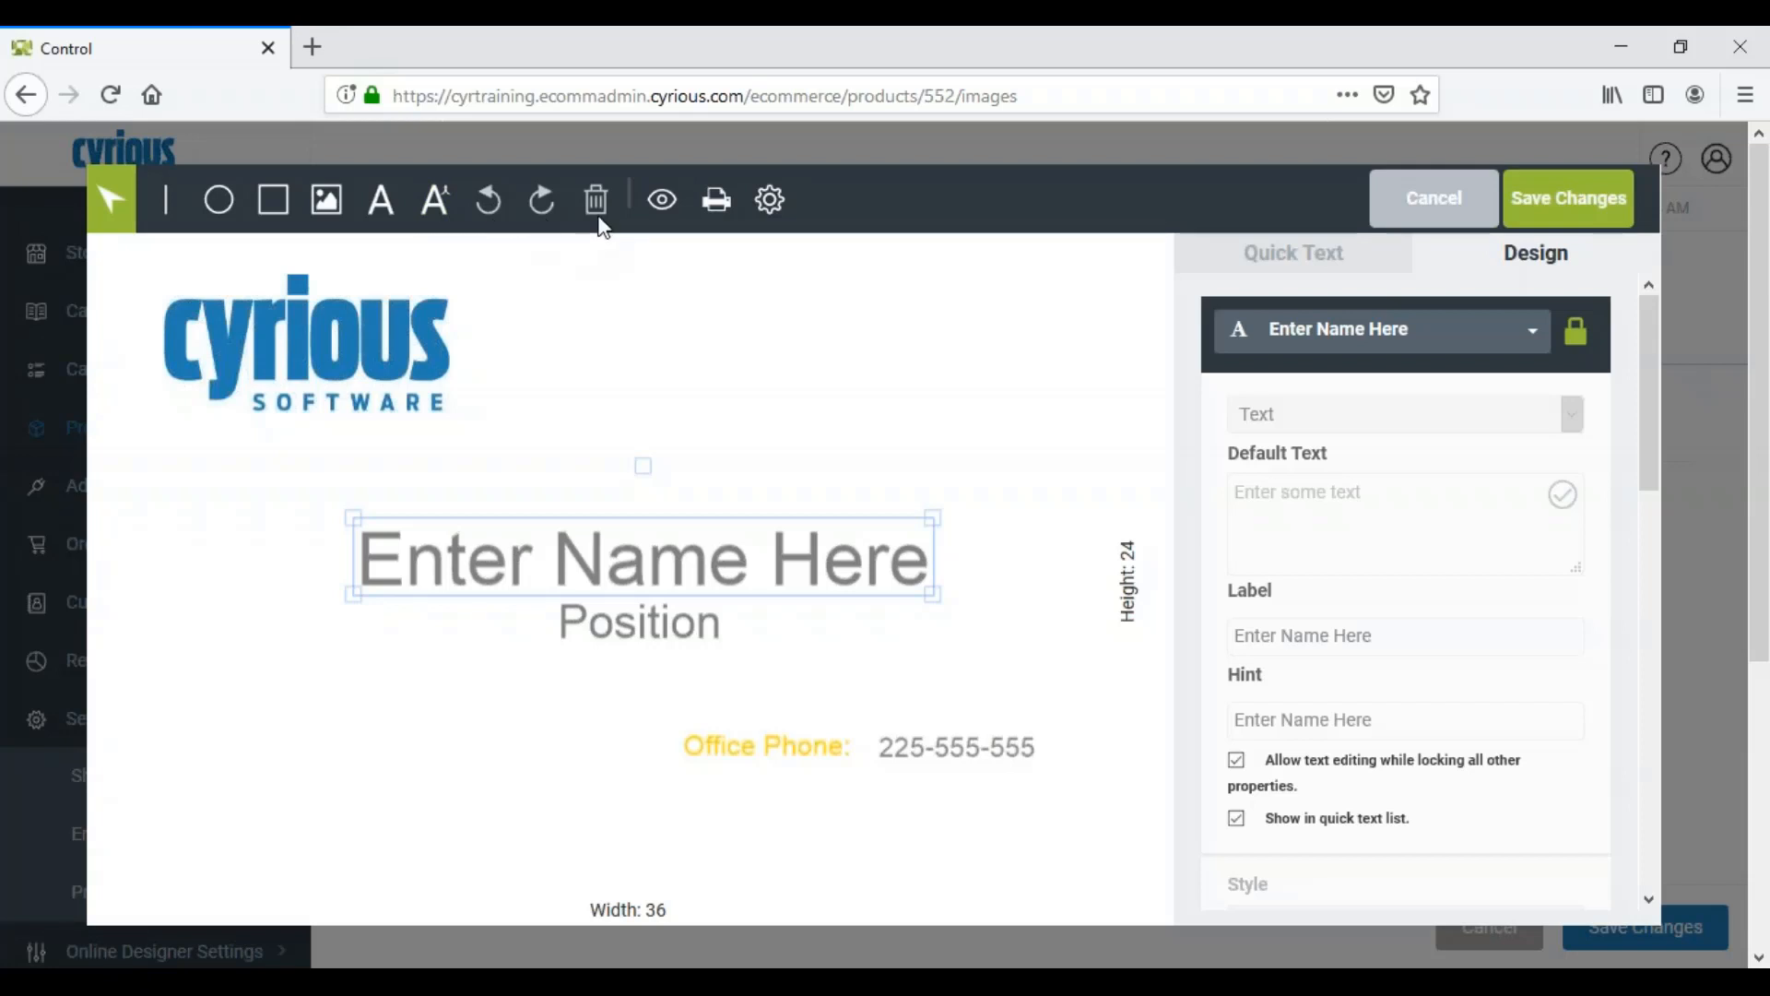
{"action": "left_click", "coordinate": [662, 200]}
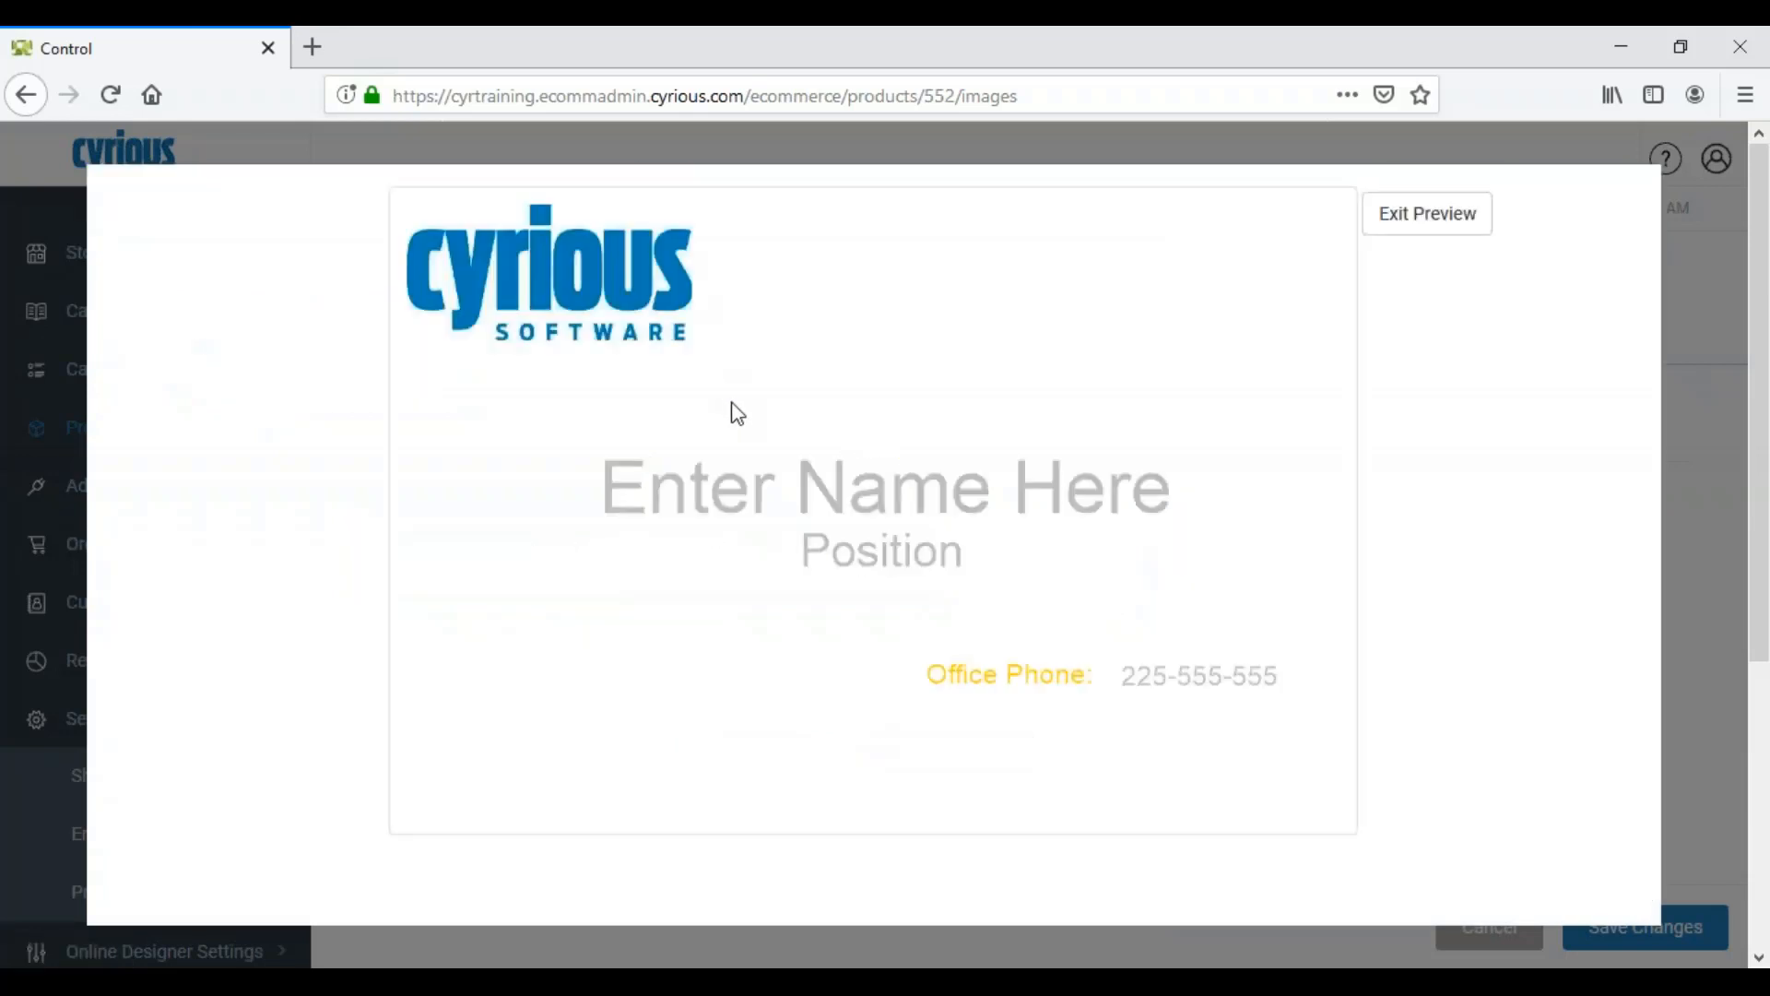
{"action": "left_click", "coordinate": [1401, 226]}
{"action": "left_click", "coordinate": [716, 200]}
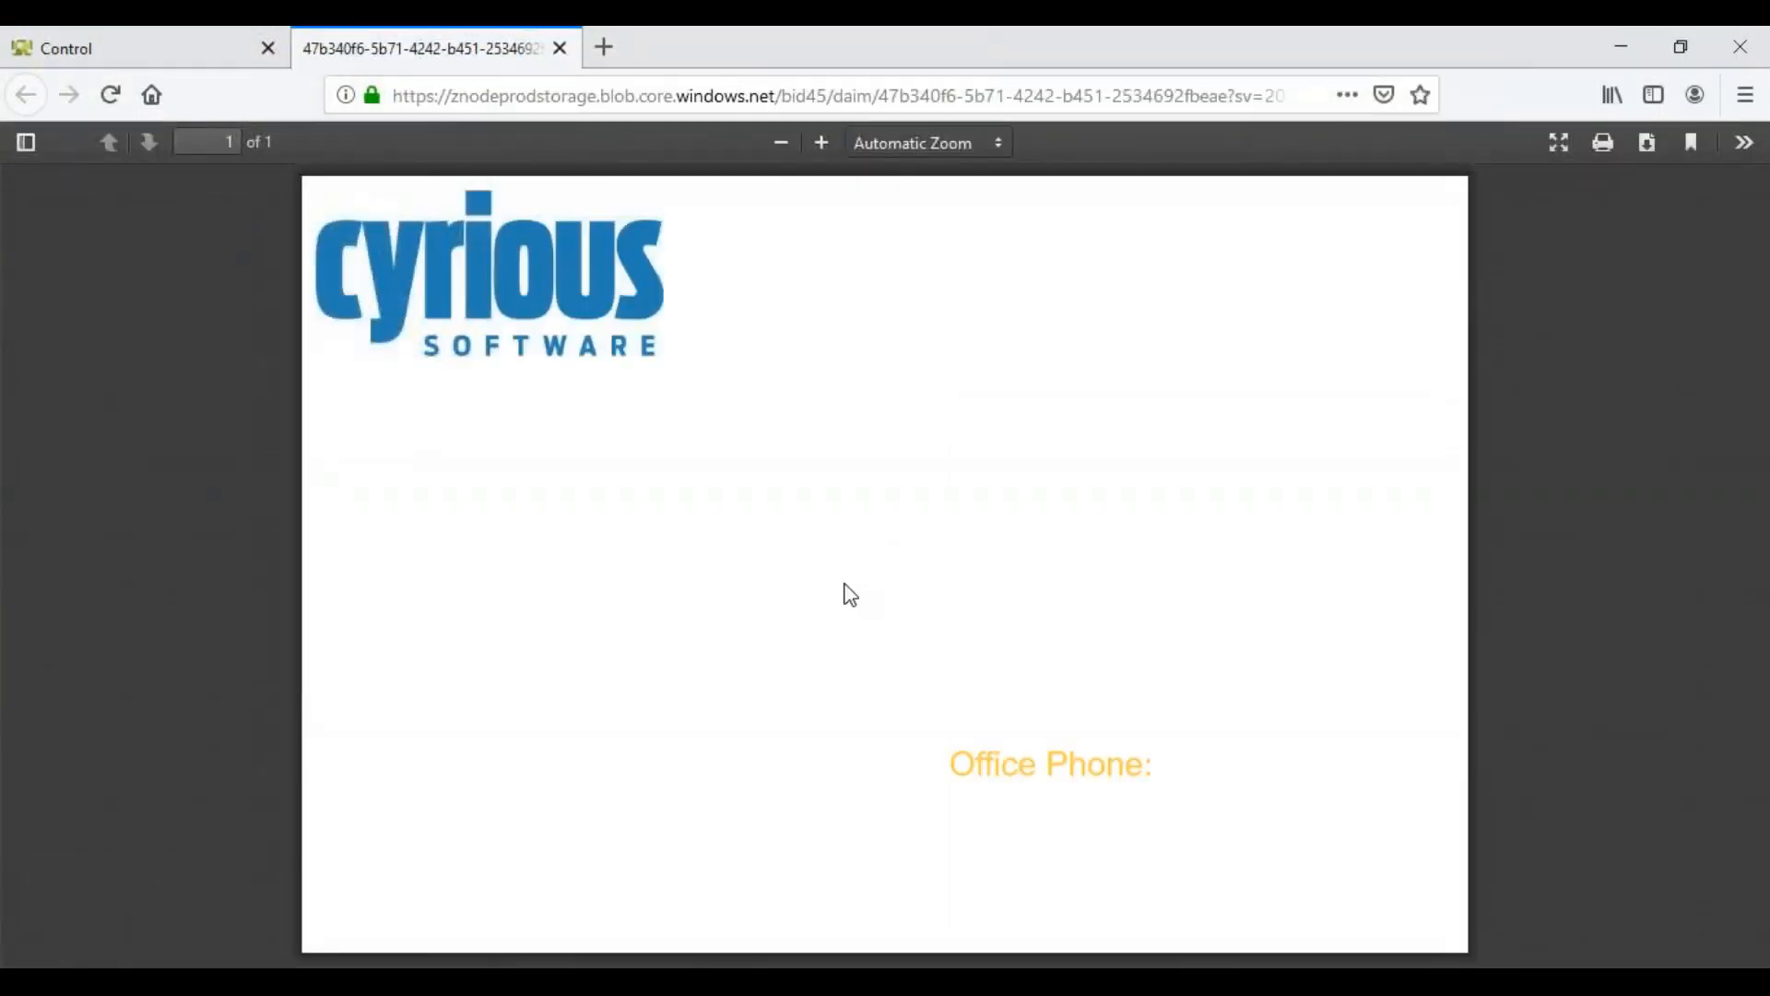
{"action": "left_click", "coordinate": [560, 49]}
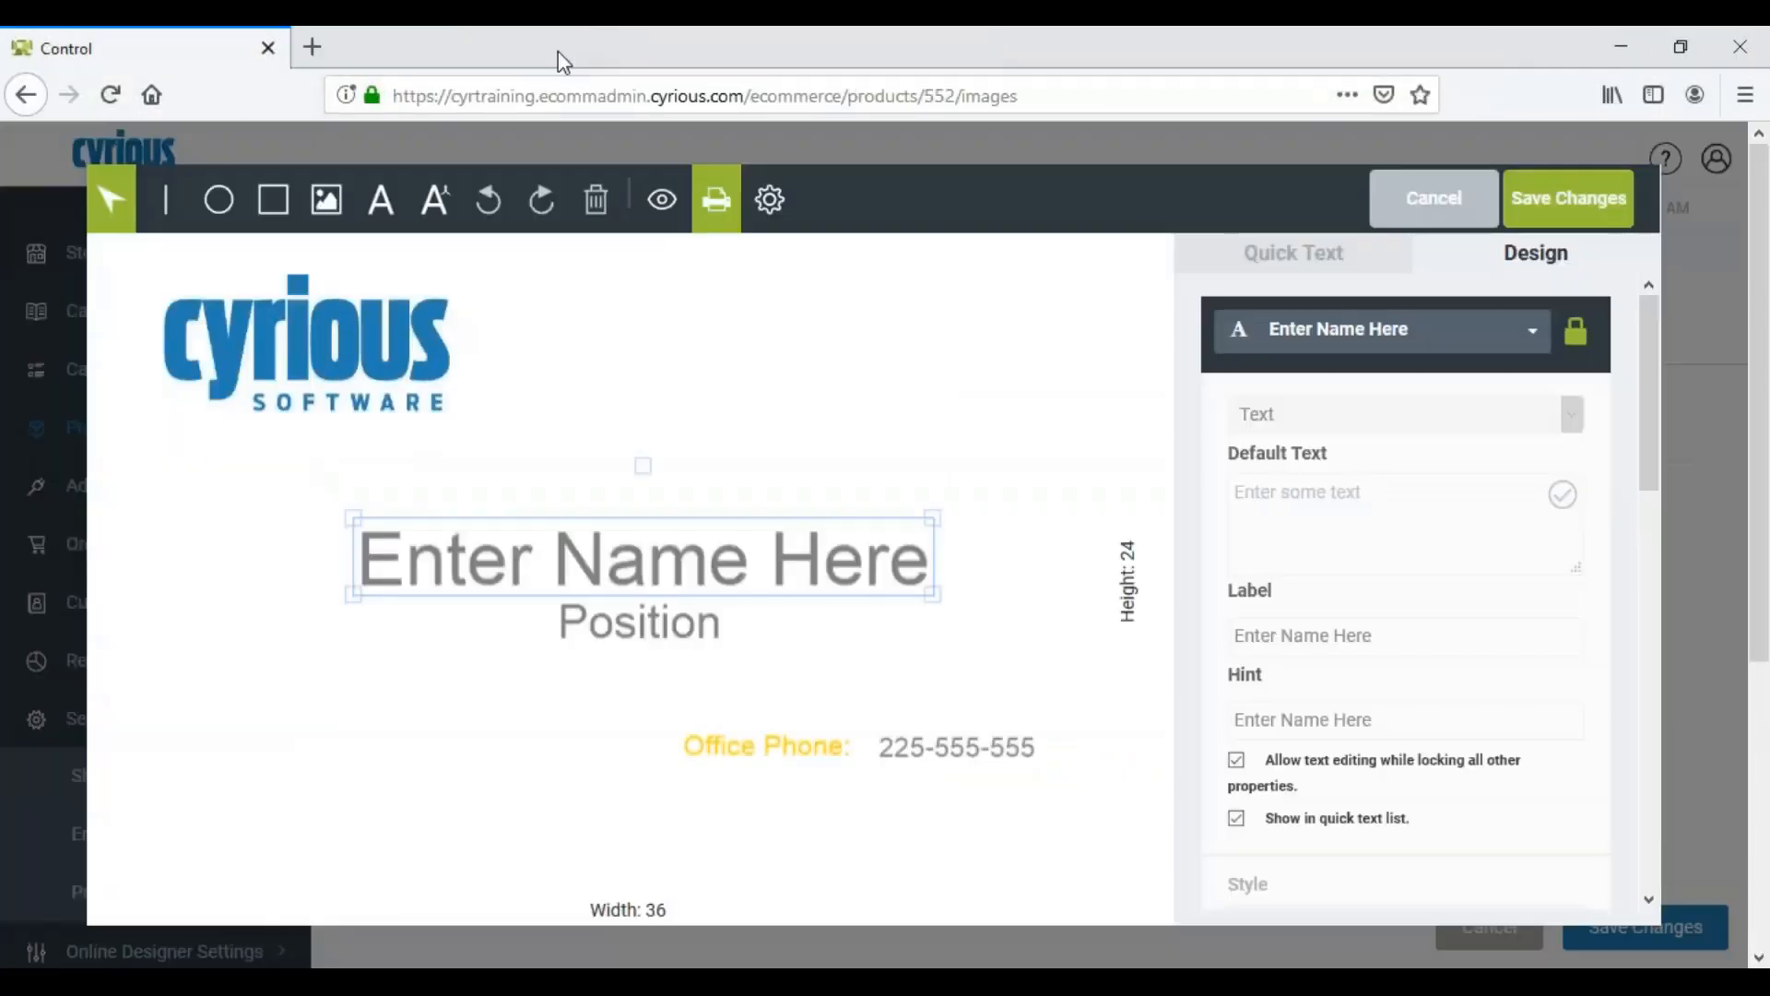
Set the design's bleed to 0.25 in on the top, bottom, left and right.
{"action": "left_click", "coordinate": [771, 214]}
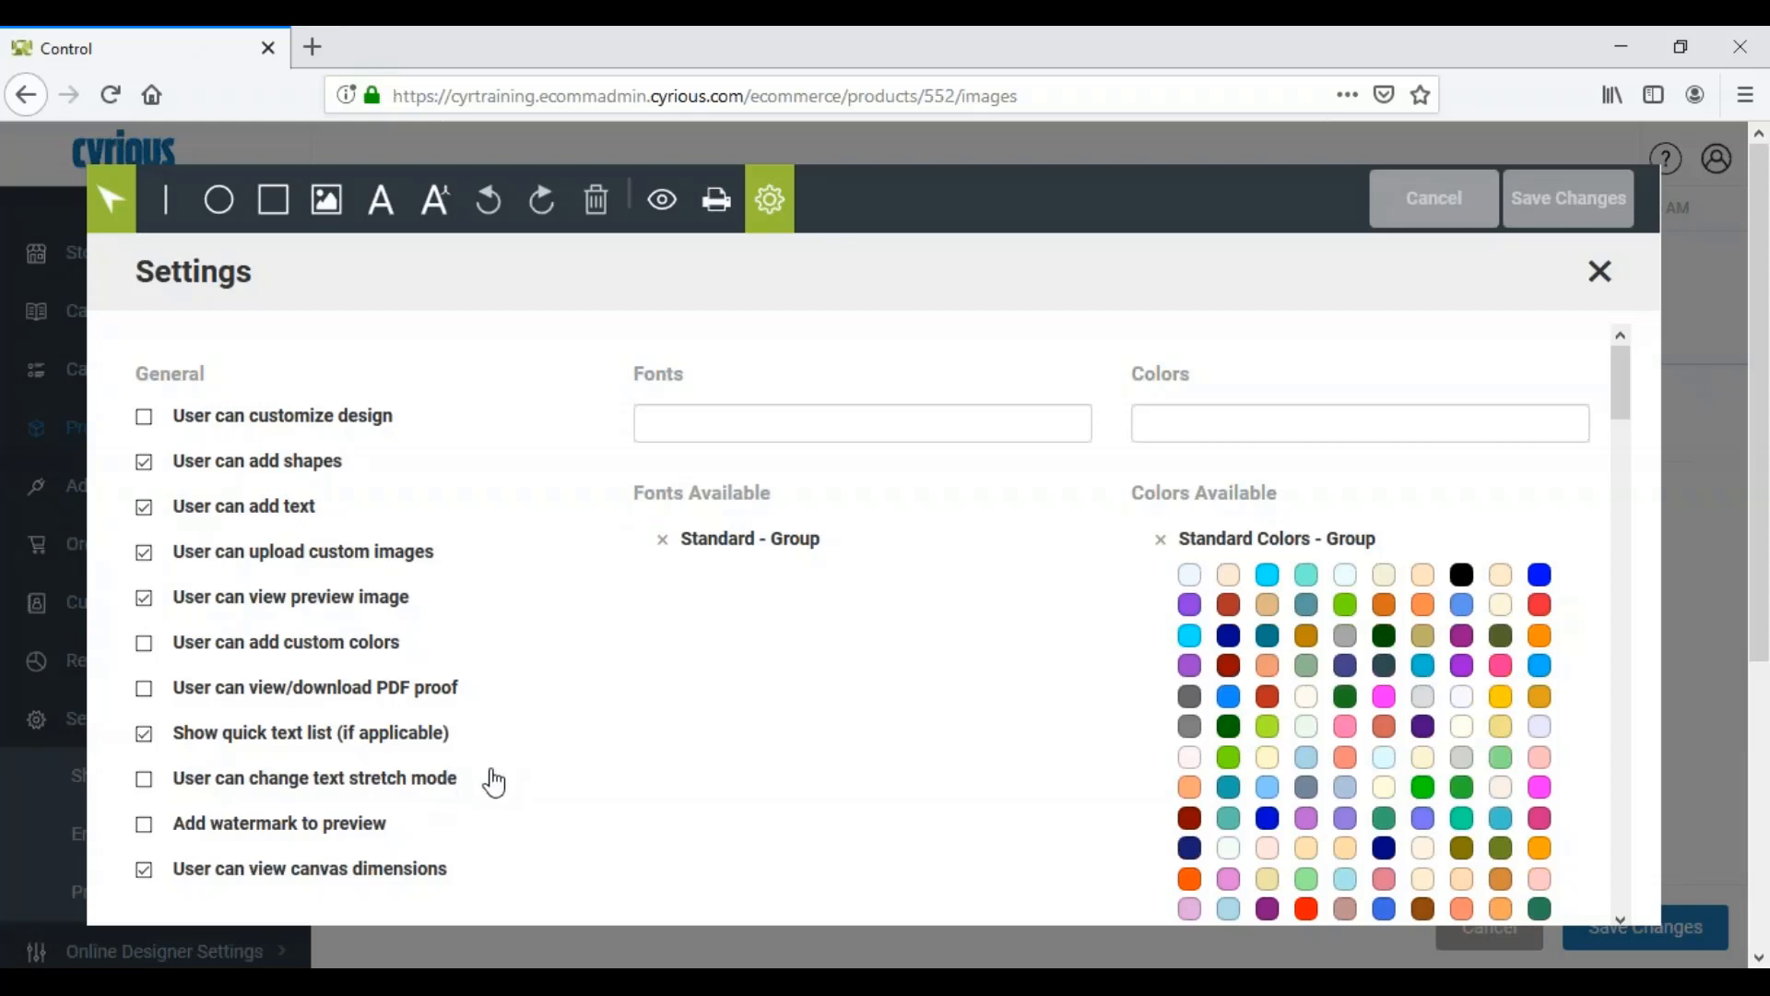
{"action": "scroll", "coordinate": [494, 782], "scroll_direction": "down", "scroll_amount": 5}
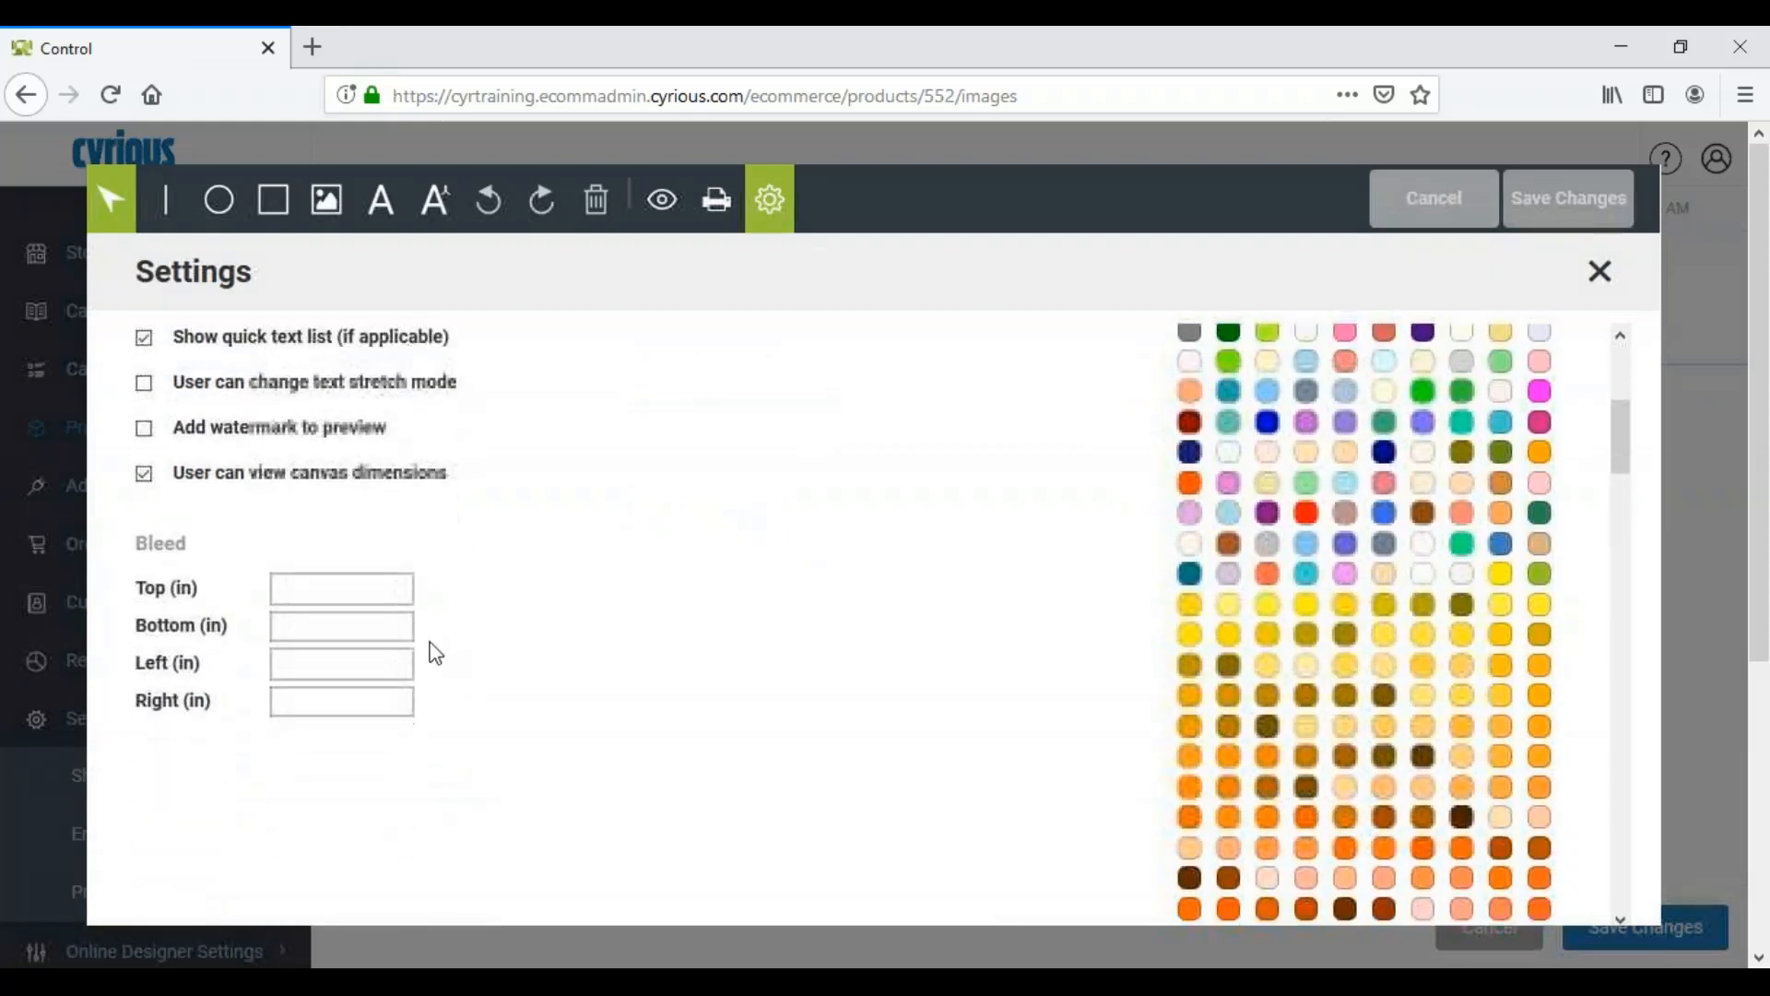
{"action": "left_click", "coordinate": [376, 591]}
{"action": "type", "text": ".25"}
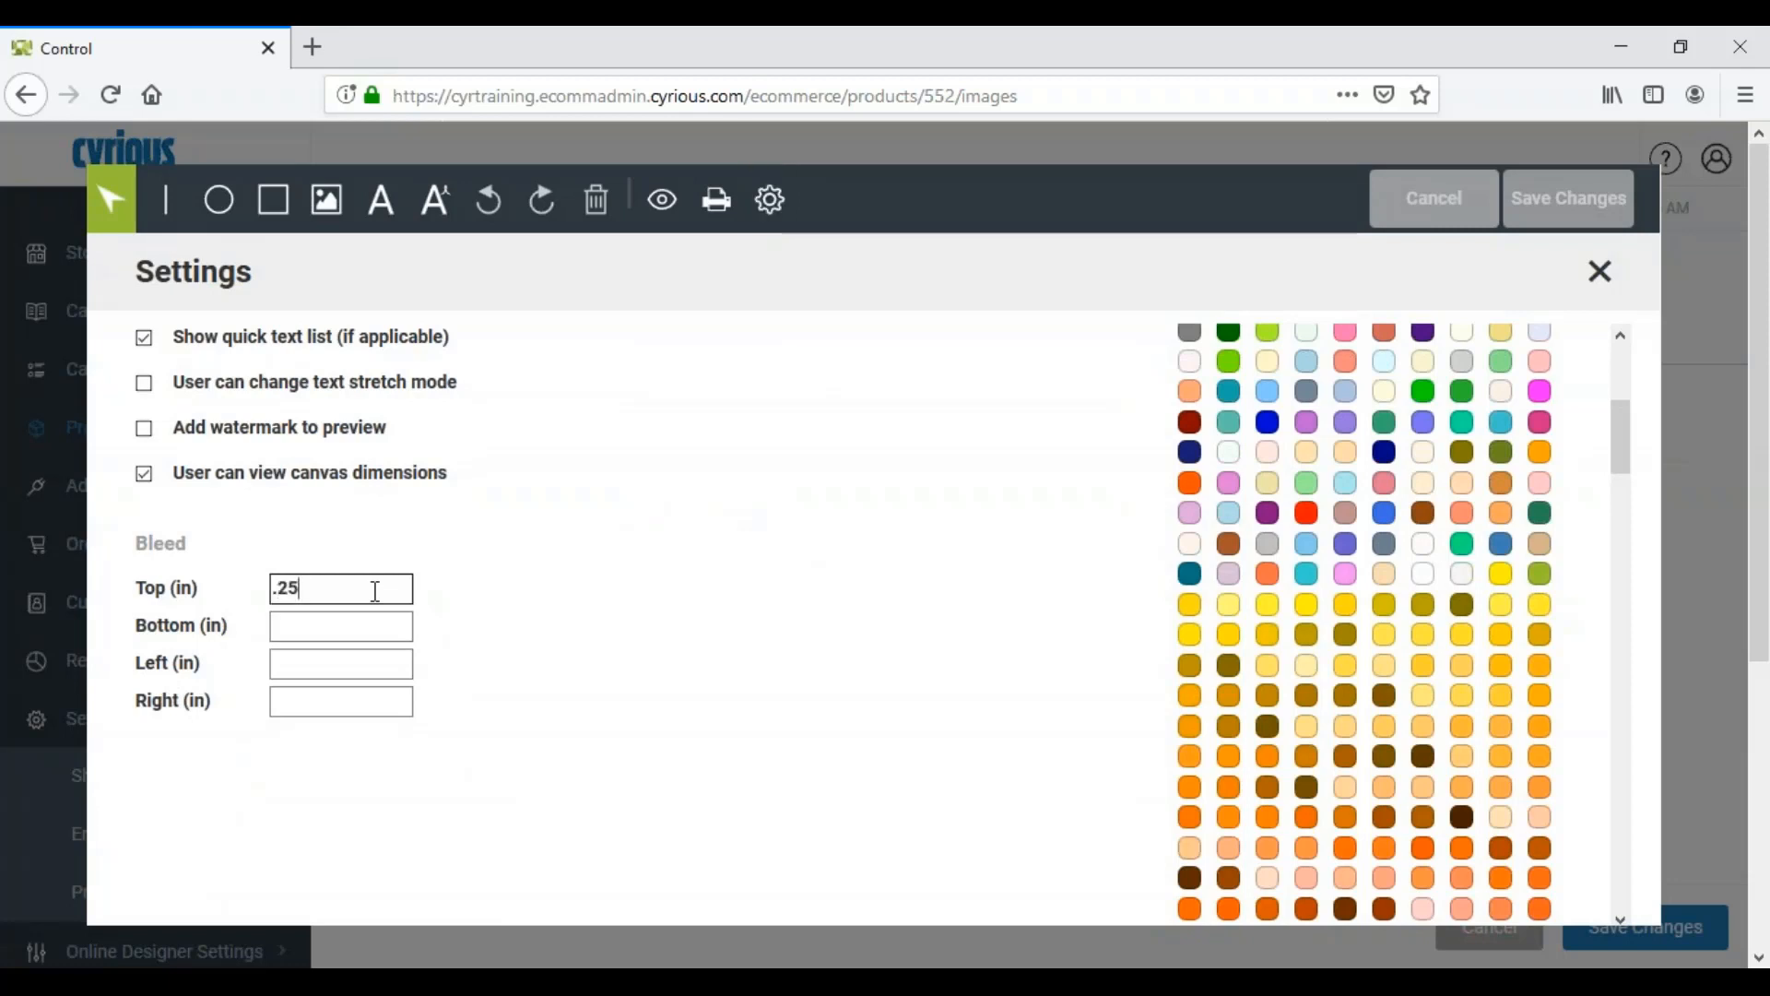
{"action": "key", "text": "Tab"}
{"action": "type", "text": ".25"}
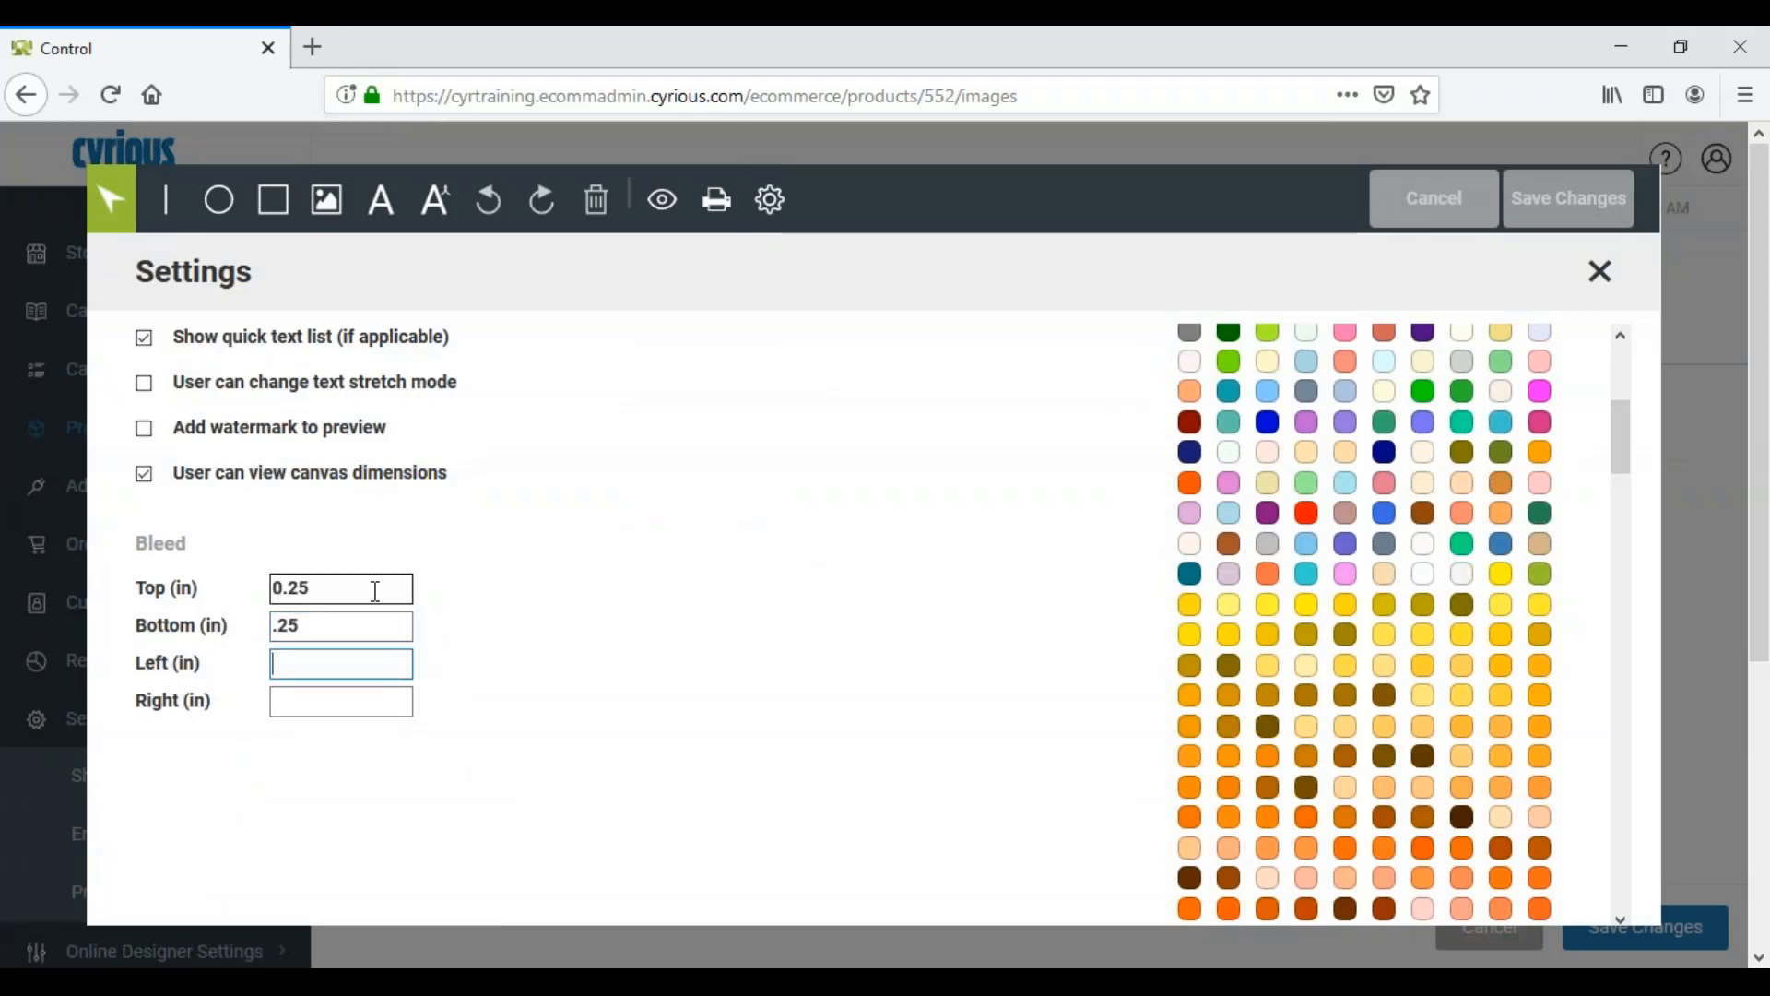
{"action": "key", "text": "Tab"}
{"action": "type", "text": ".25"}
{"action": "key", "text": "Tab"}
{"action": "type", "text": ".25"}
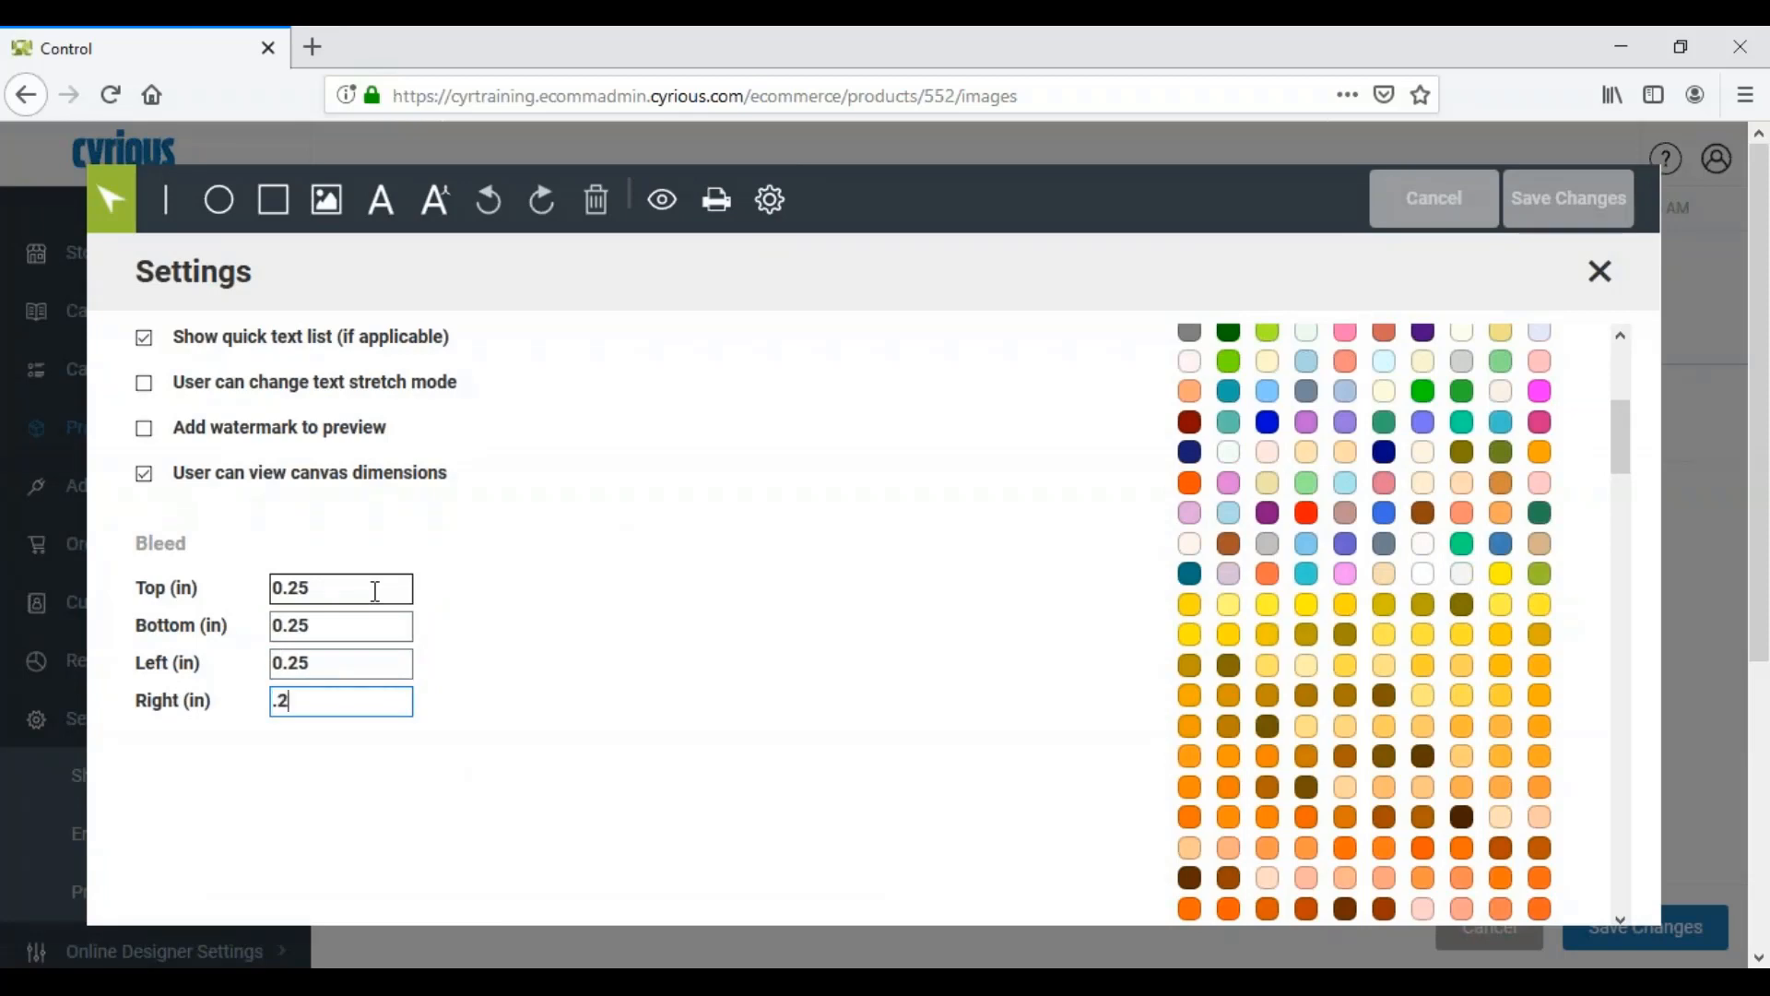
{"action": "key", "text": "Tab"}
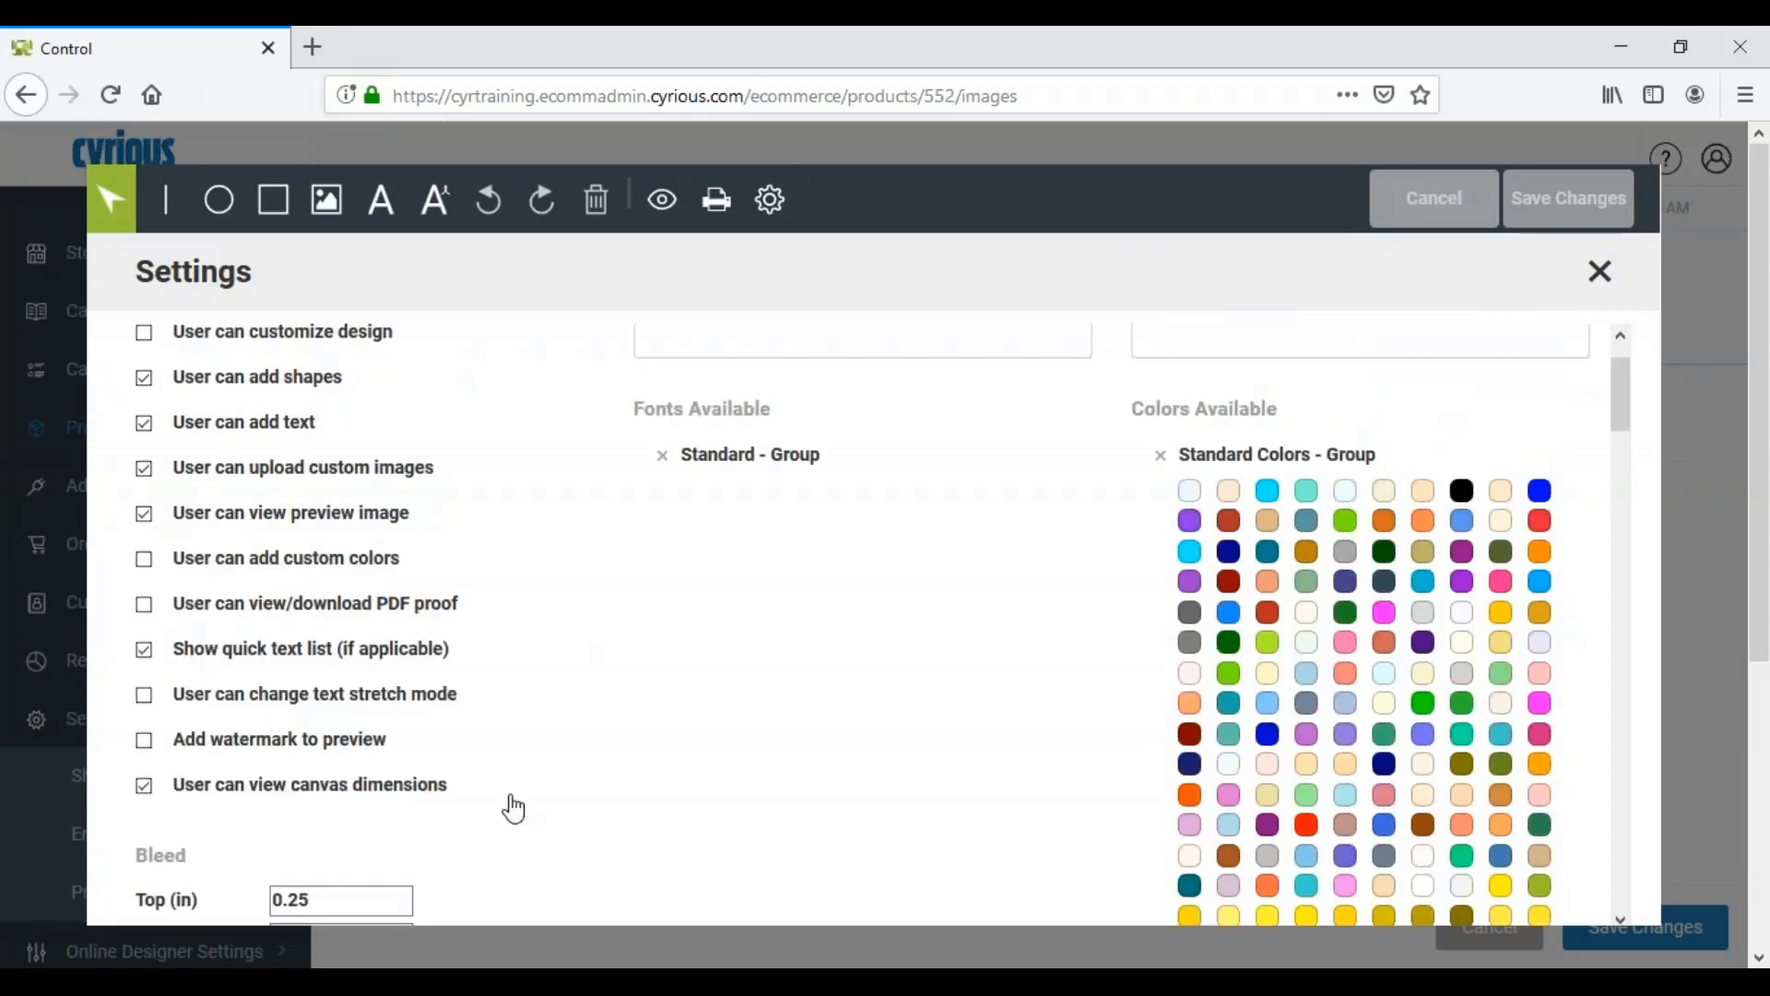
Add Arial to the fonts available for the design and remove it again.
{"action": "scroll", "coordinate": [521, 798], "scroll_direction": "up", "scroll_amount": 2}
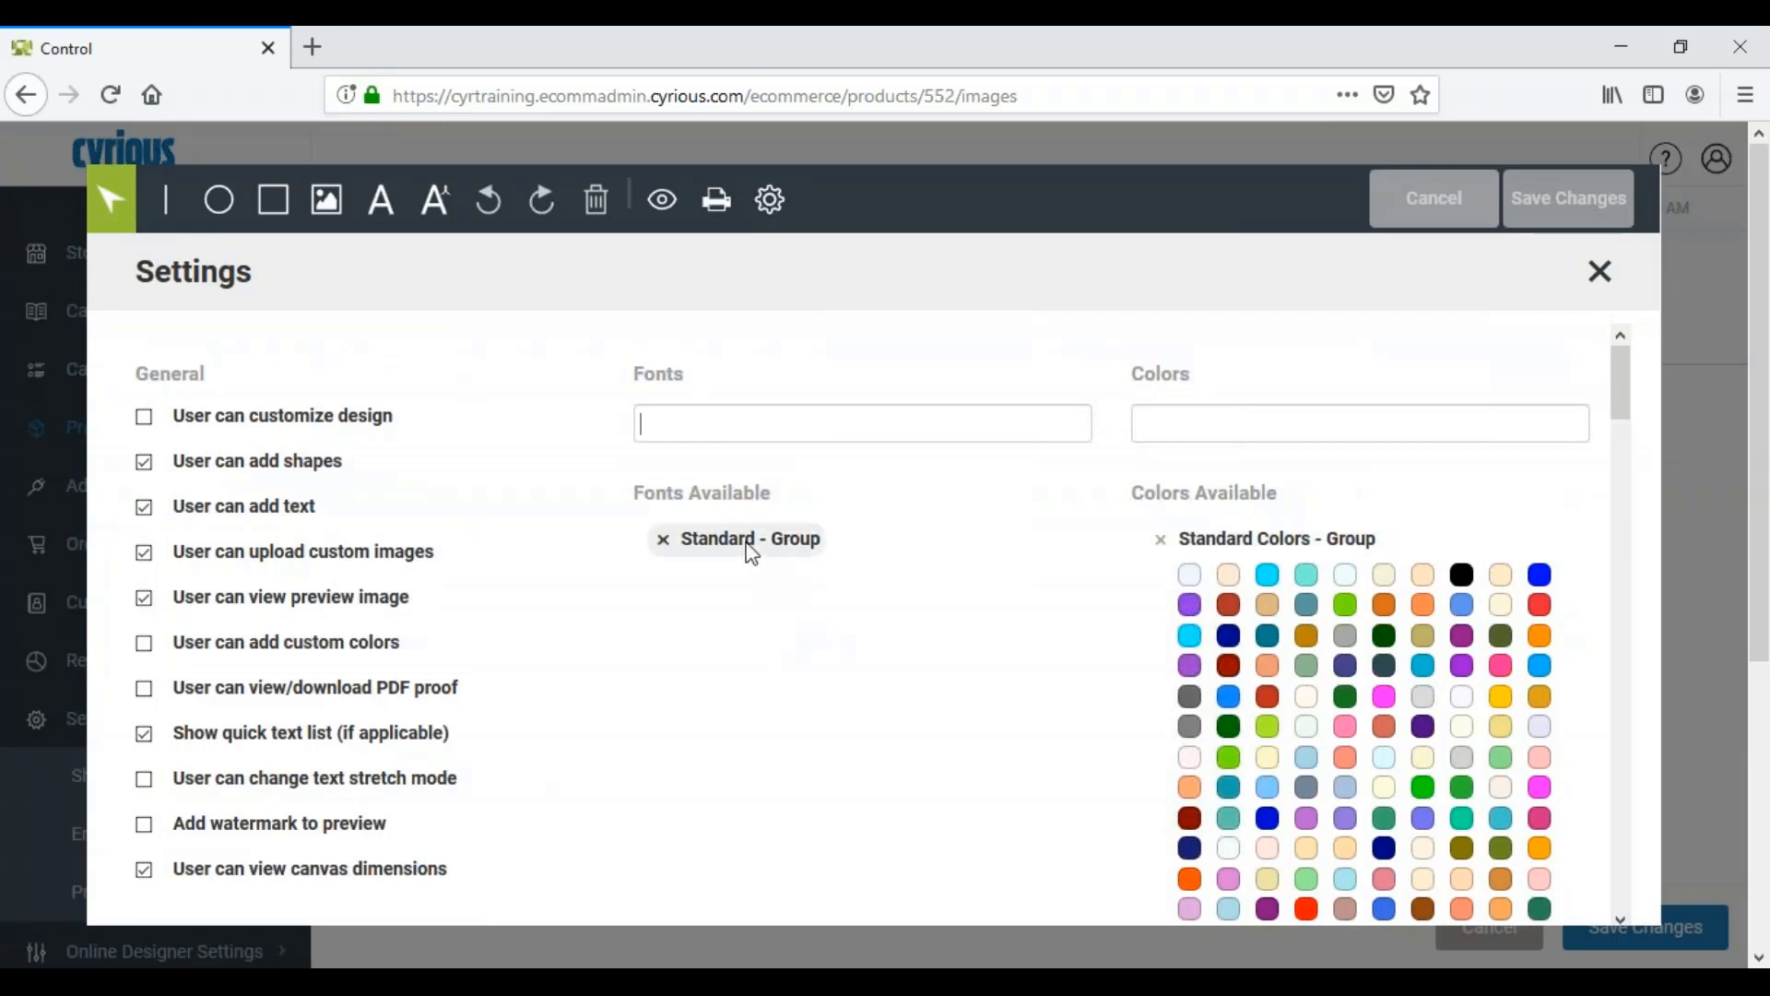
{"action": "mouse_move", "coordinate": [749, 540]}
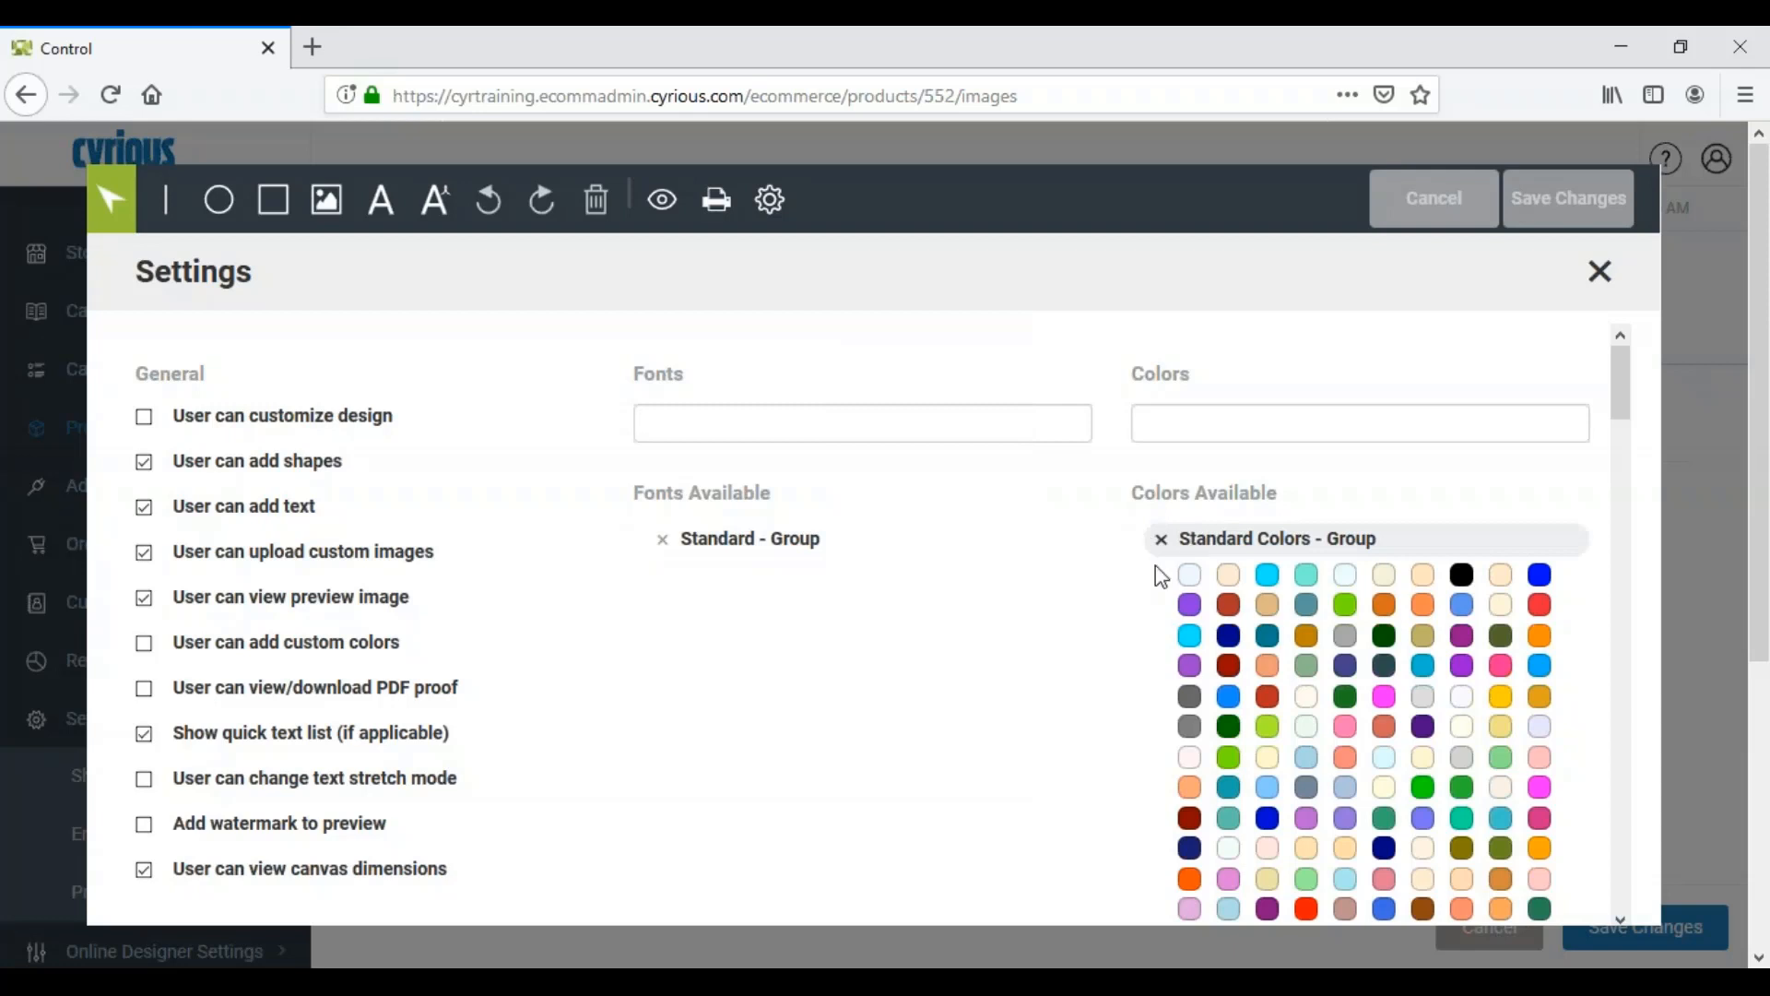
{"action": "left_click", "coordinate": [817, 426]}
{"action": "type", "text": "ari"}
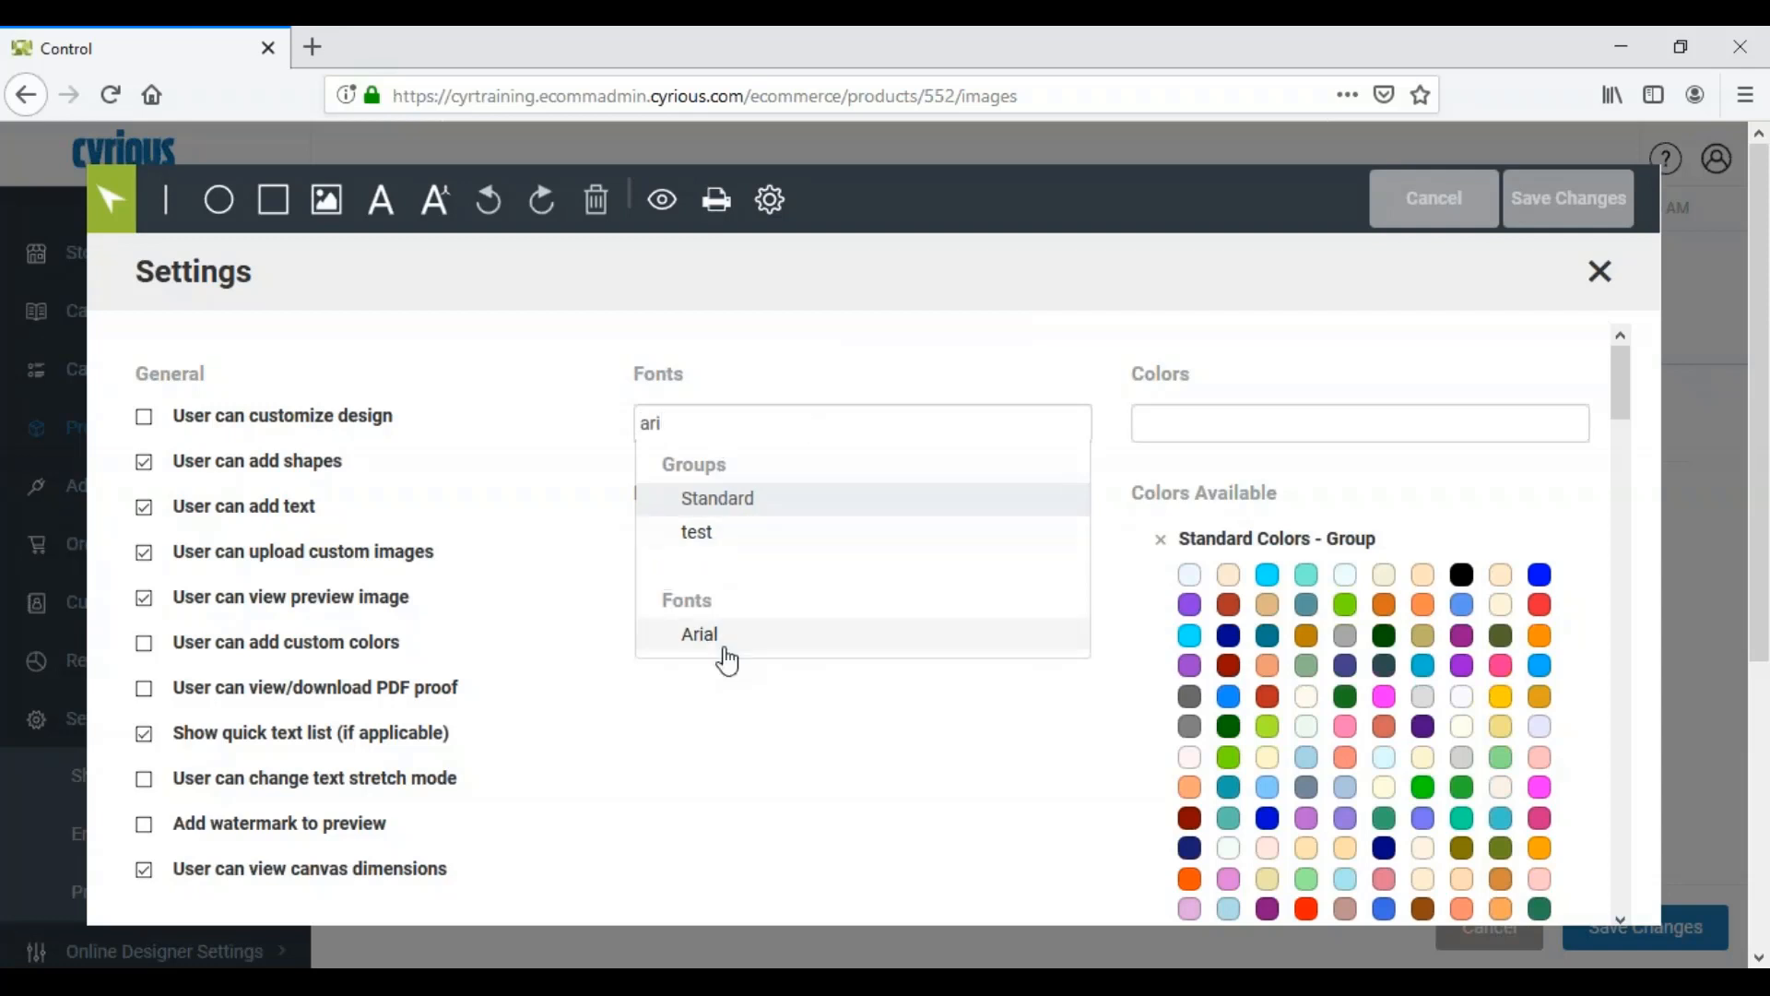
{"action": "key", "text": "Return"}
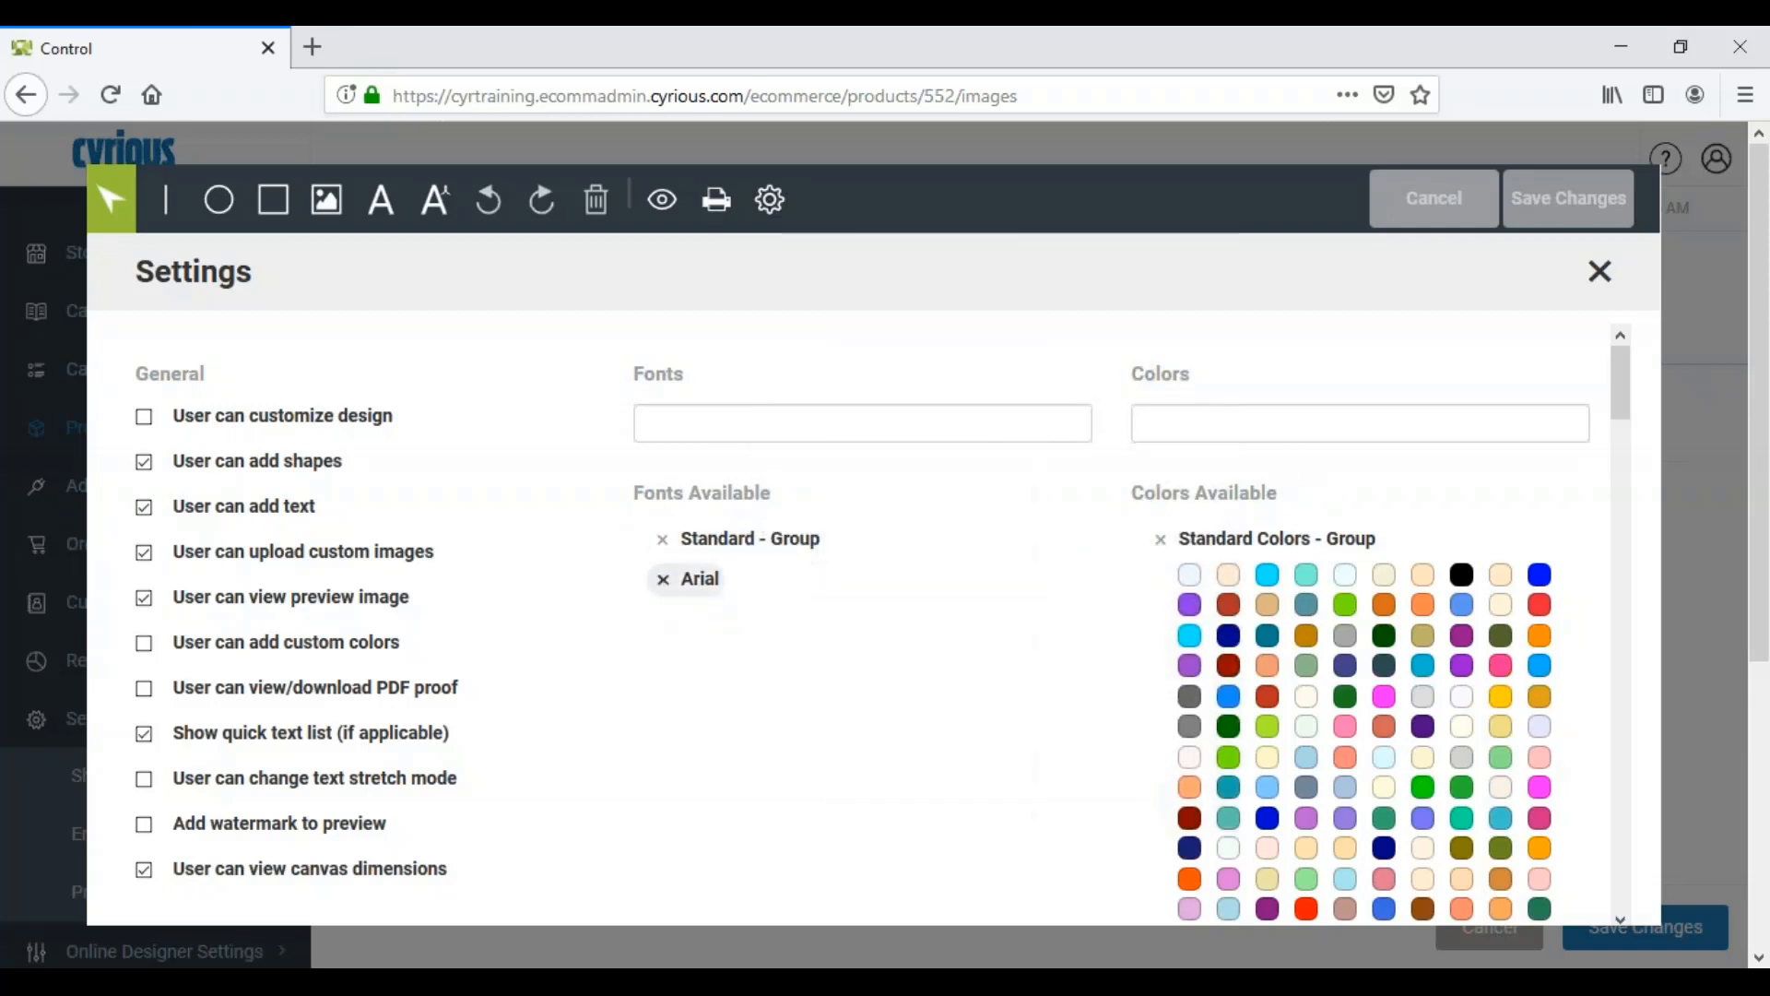
{"action": "left_click", "coordinate": [663, 578]}
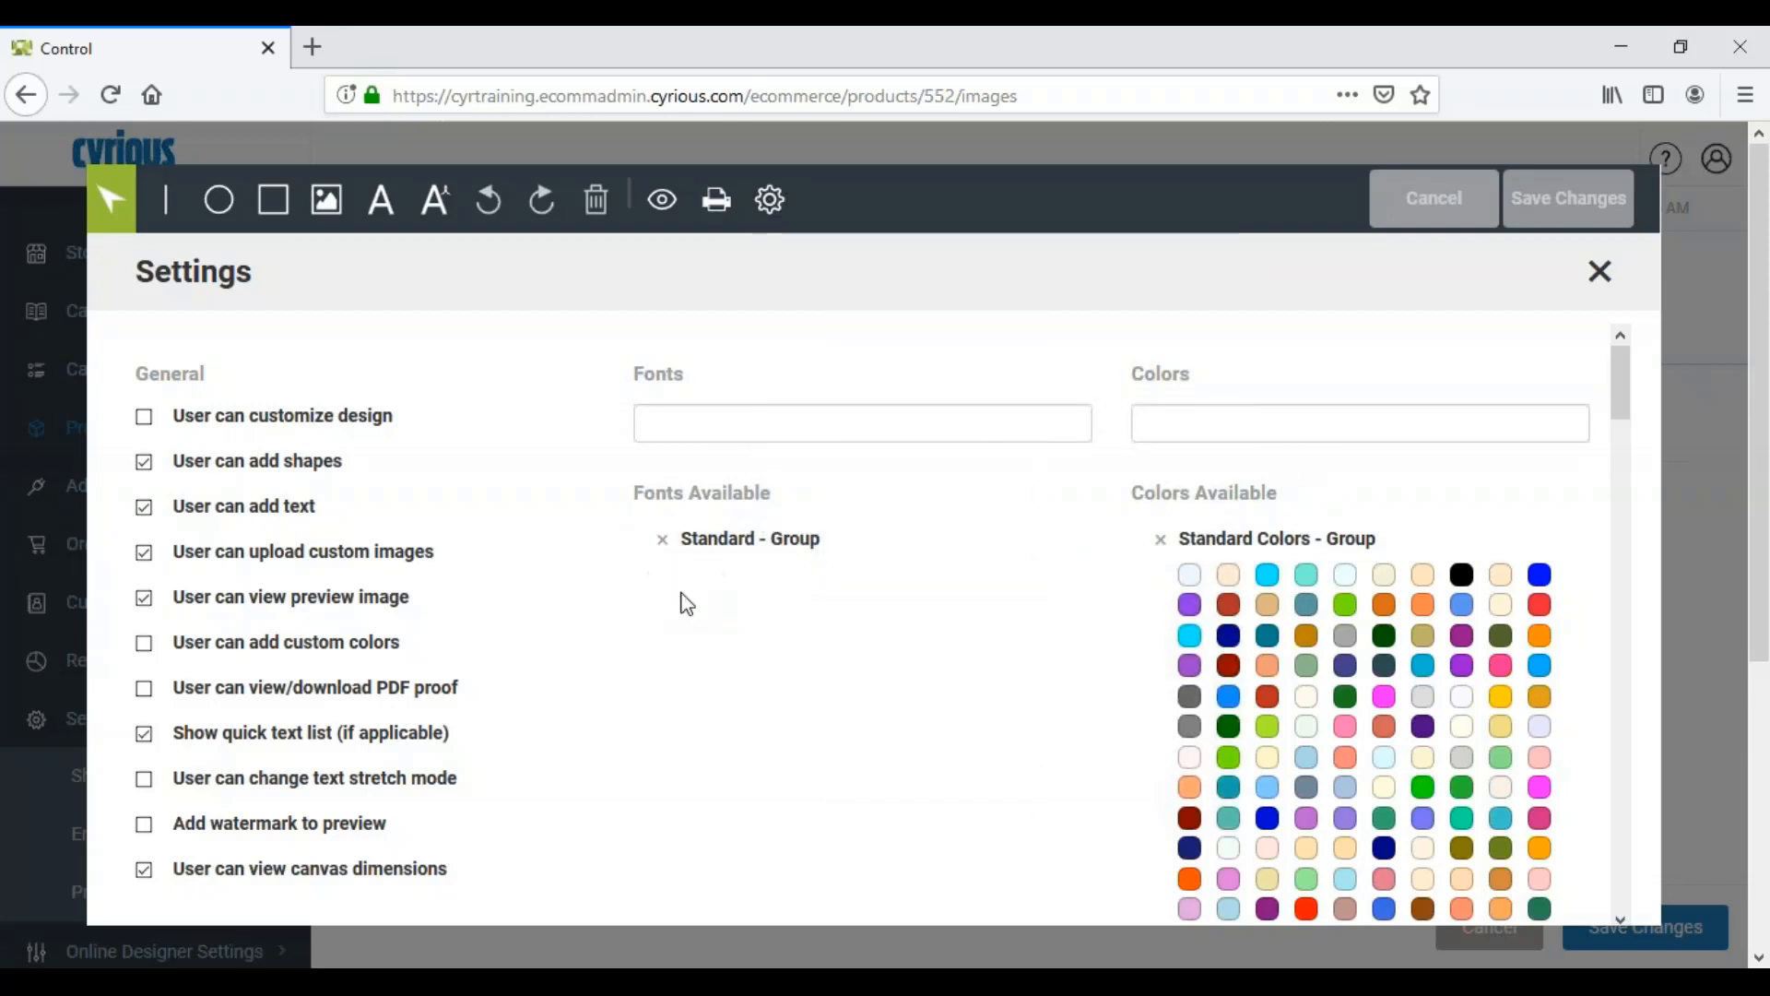
View the color groups and colors that can be added to the design, then close the settings.
{"action": "left_click", "coordinate": [1249, 430]}
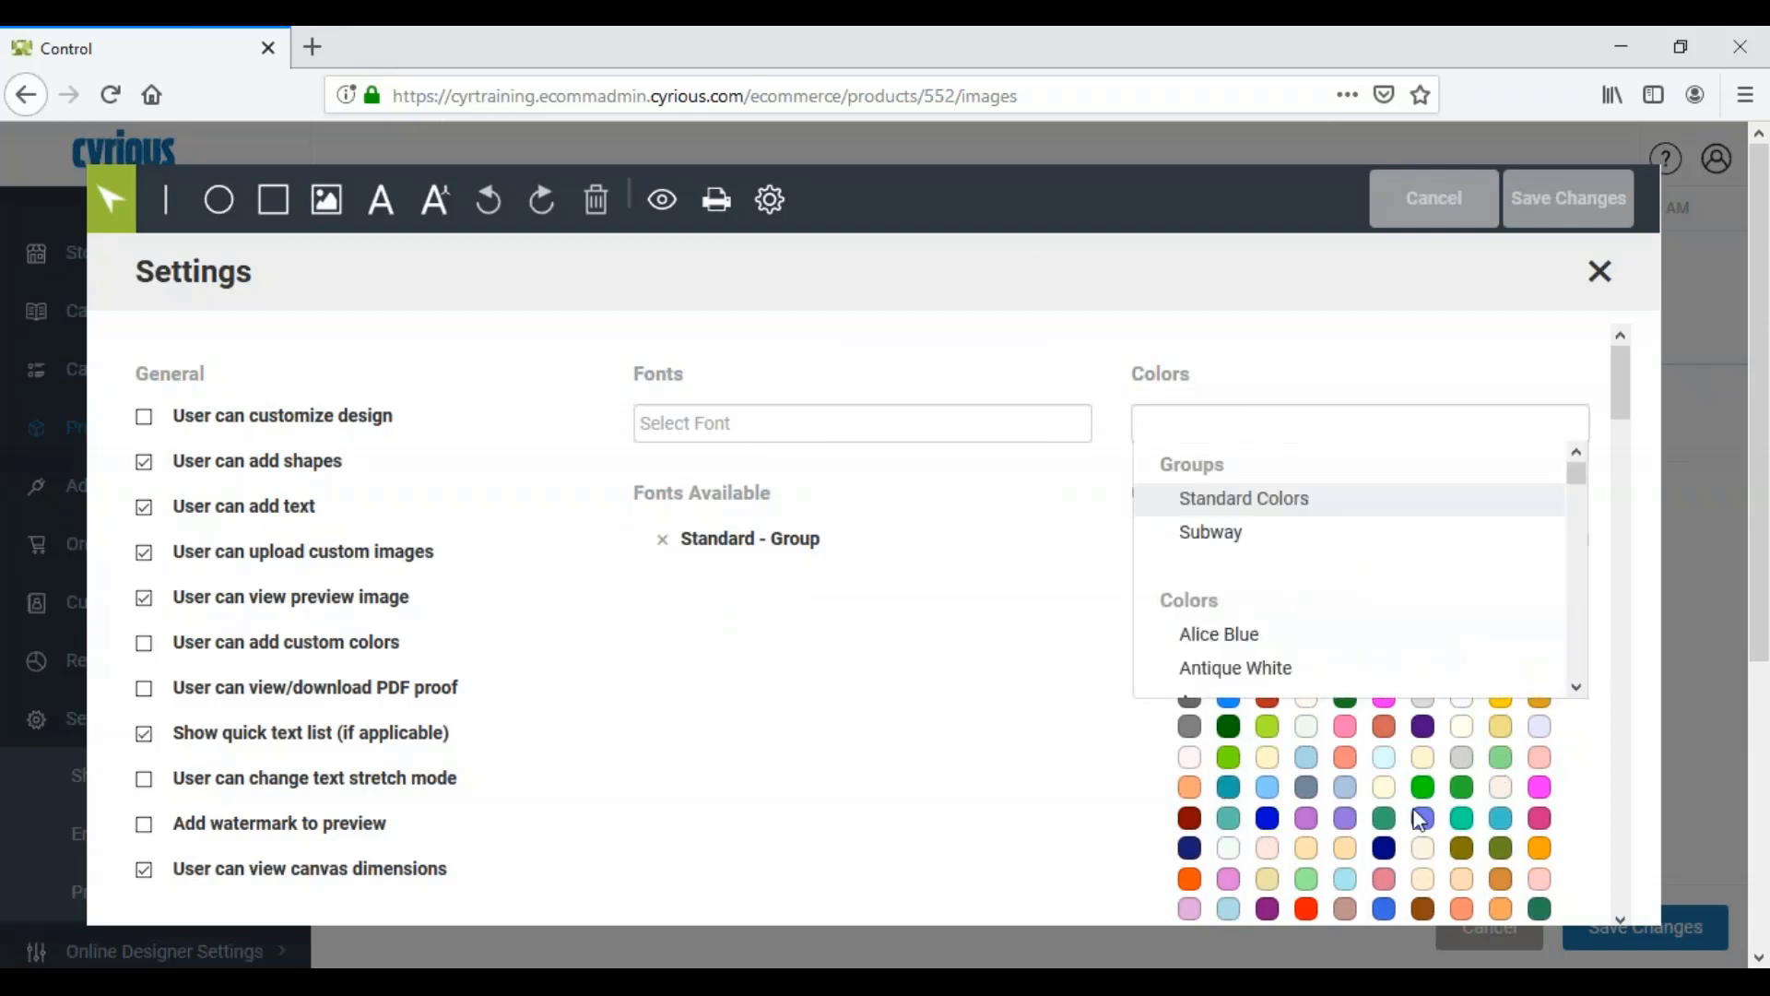
{"action": "left_click", "coordinate": [1028, 761]}
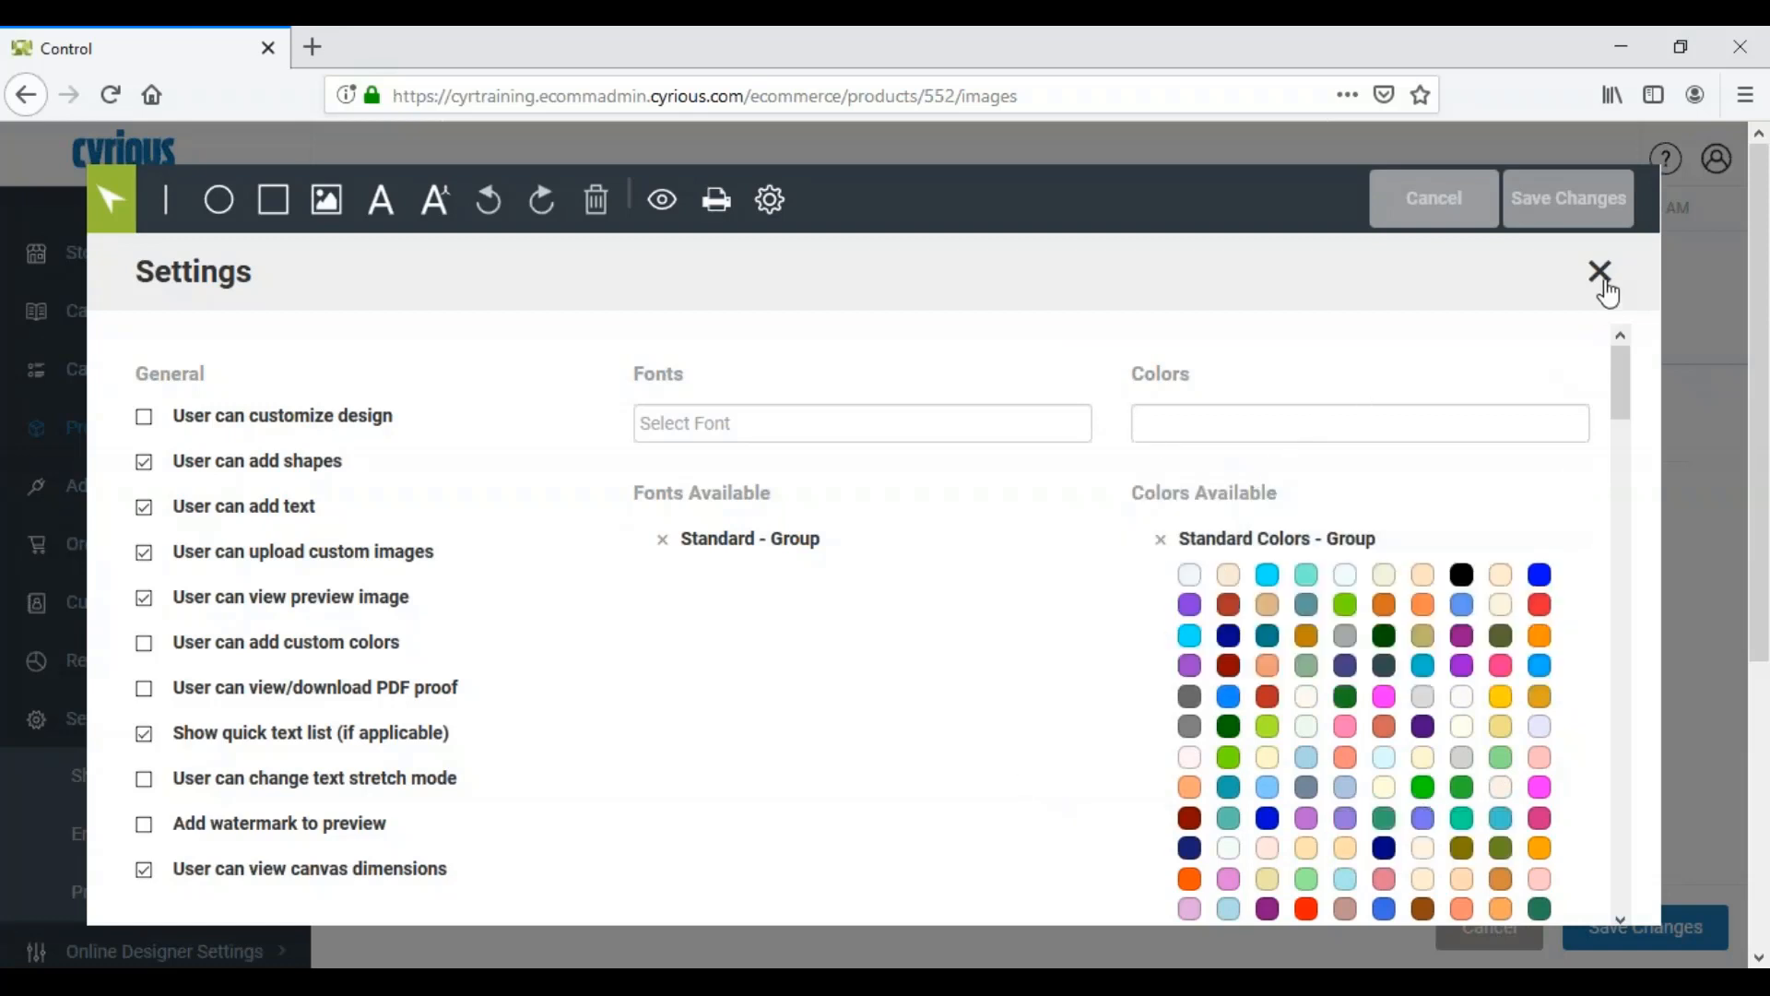
{"action": "left_click", "coordinate": [1601, 272]}
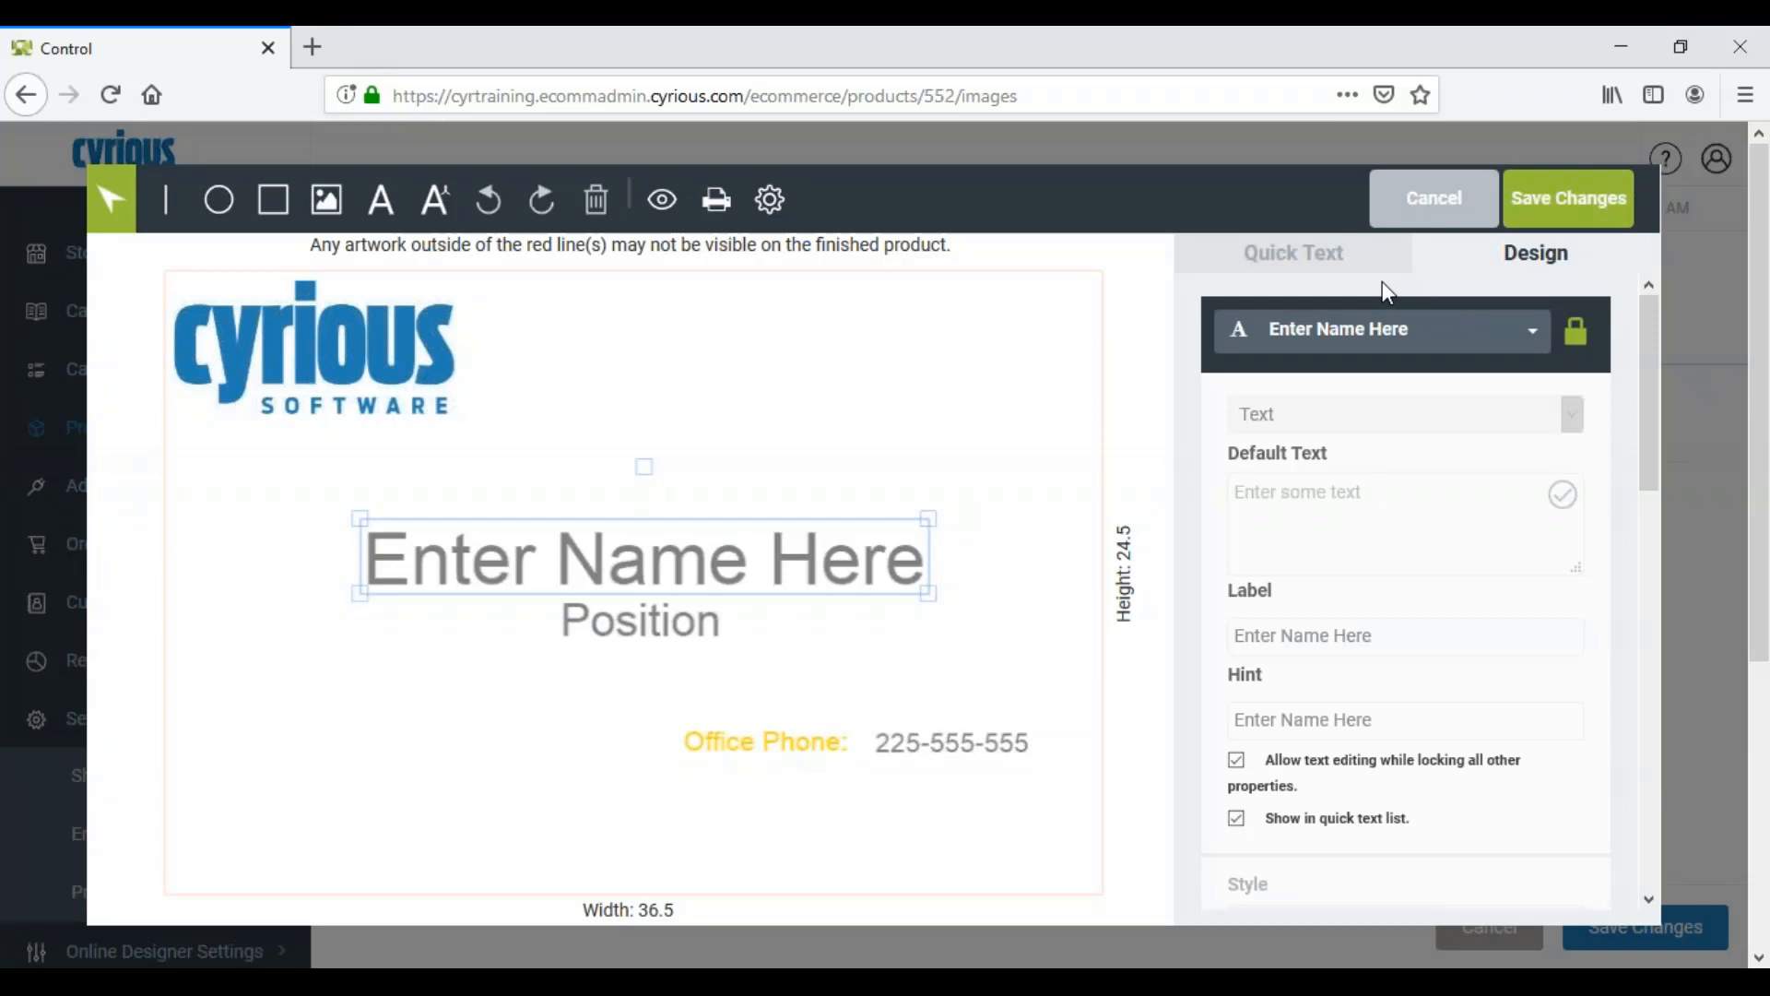
Review the Quick Text entry fields for name, position and office phone, leaving the name entry unfilled.
{"action": "left_click", "coordinate": [1339, 266]}
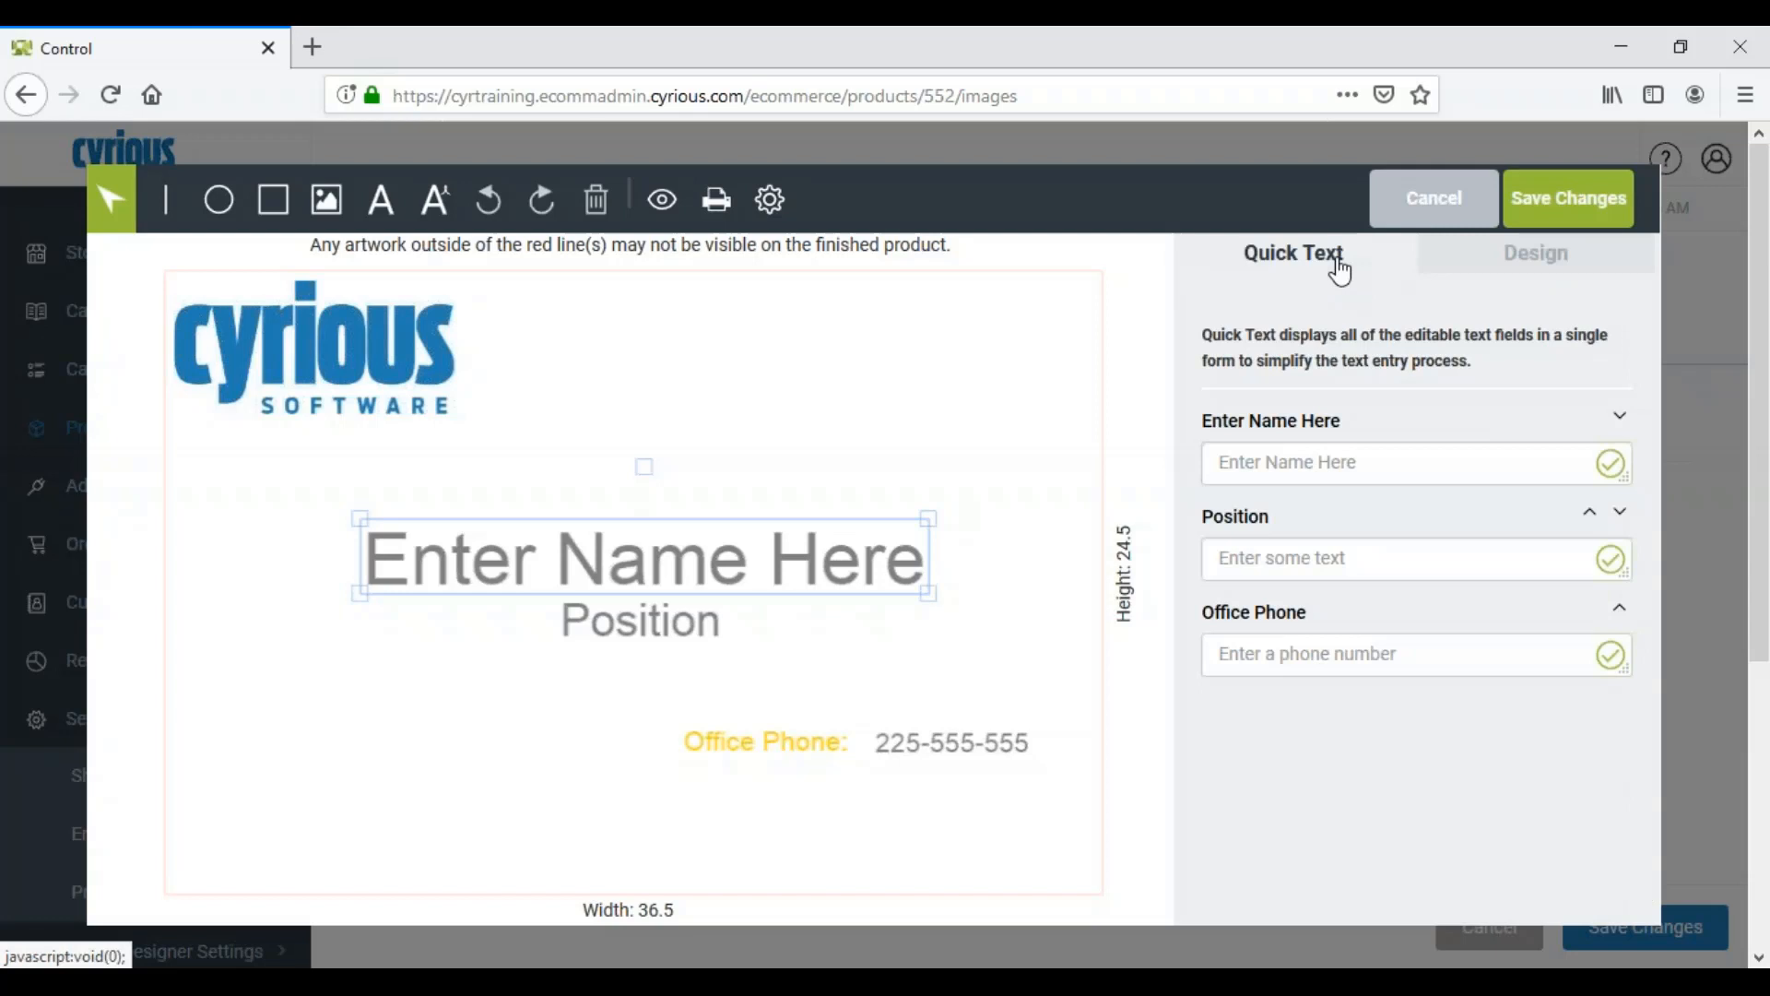
{"action": "left_click", "coordinate": [1342, 272]}
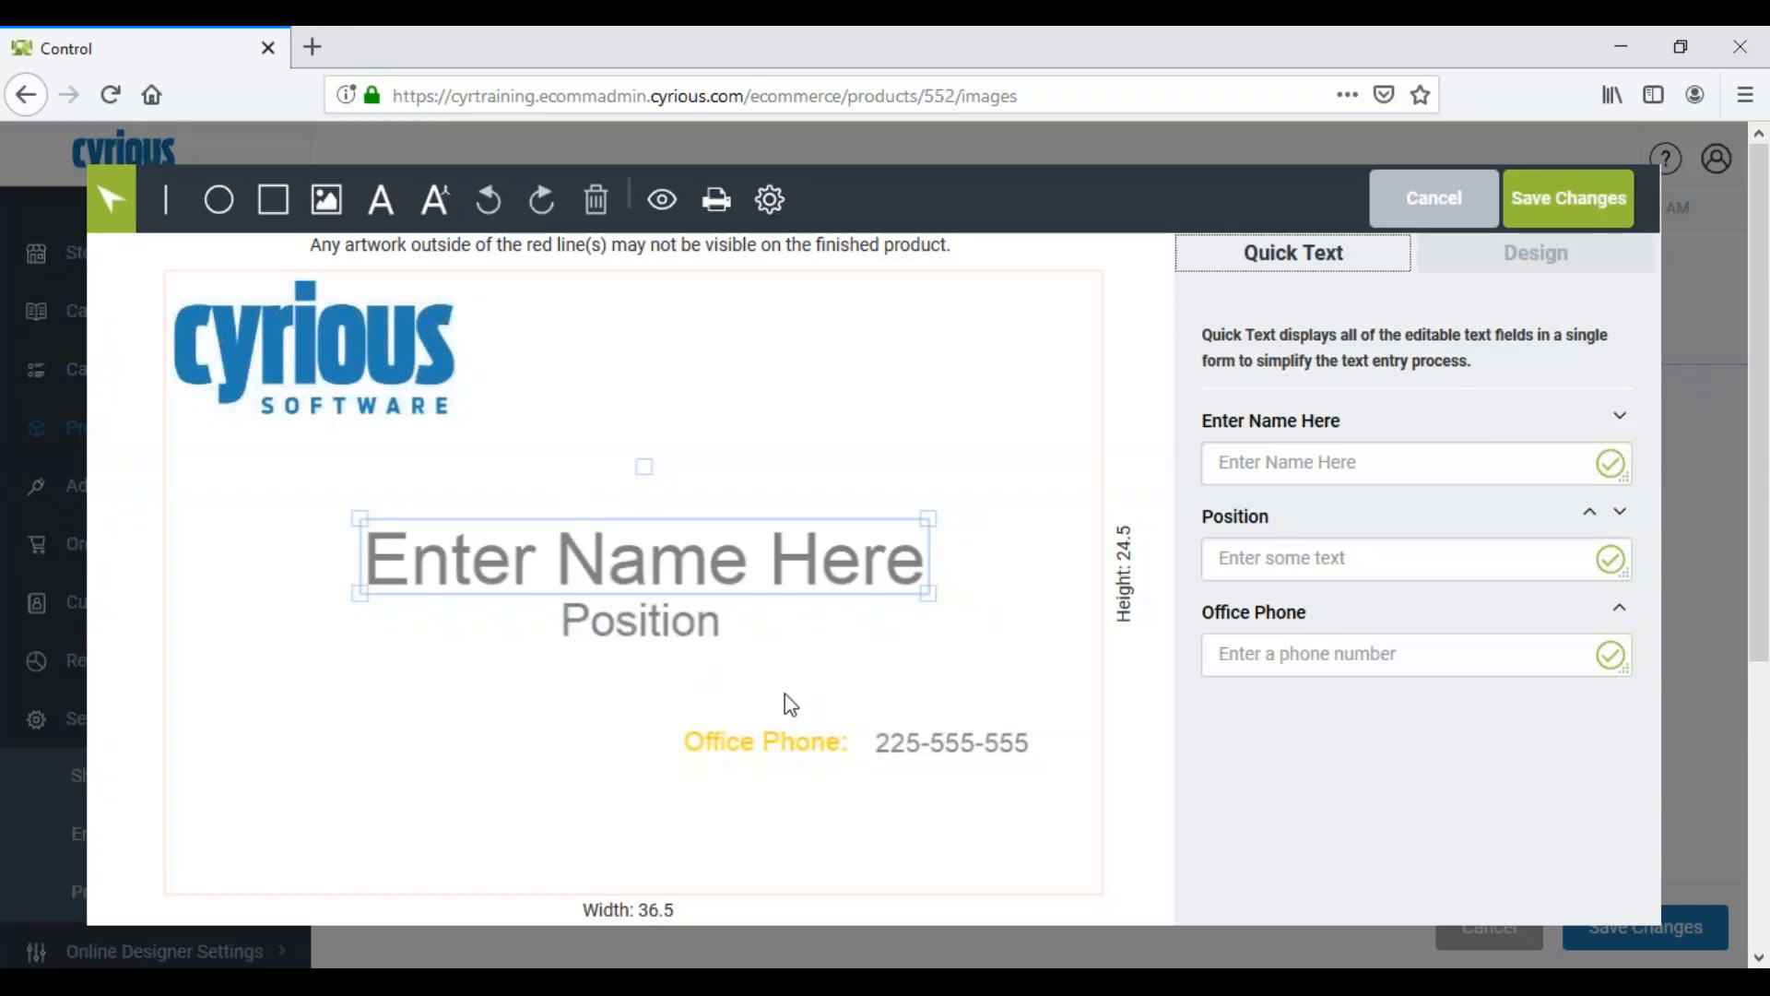
{"action": "left_click", "coordinate": [1303, 463]}
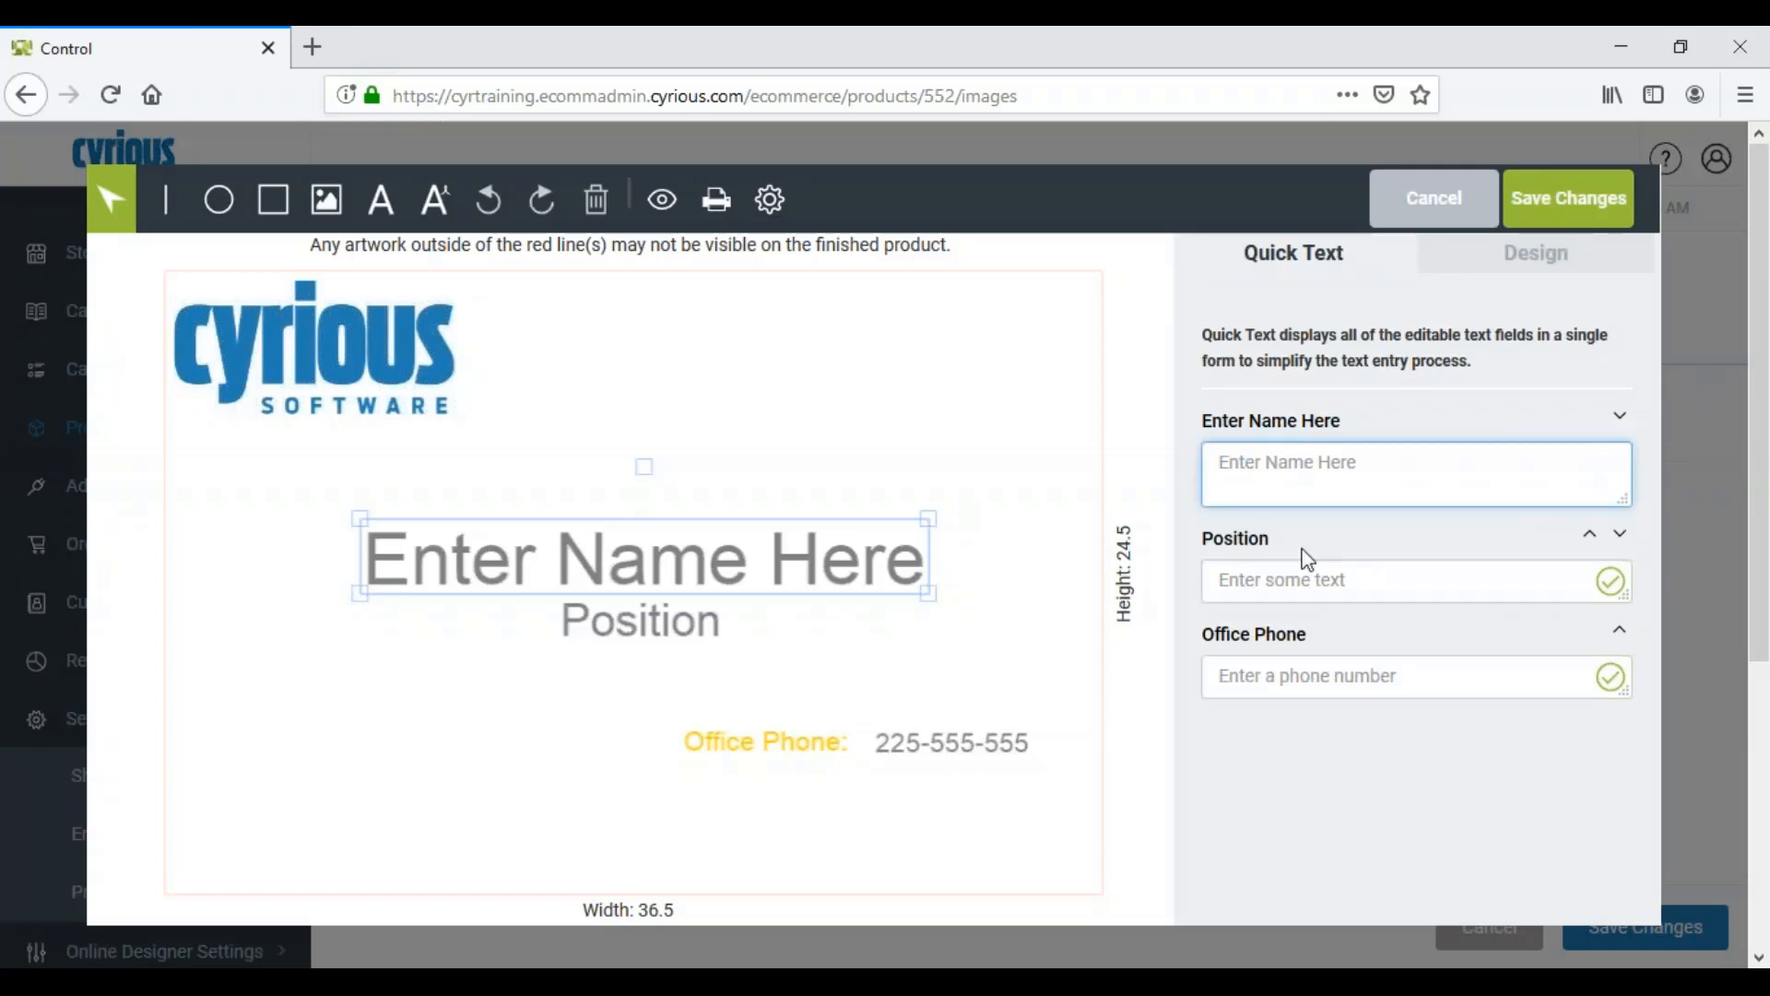
{"action": "left_click", "coordinate": [1317, 871]}
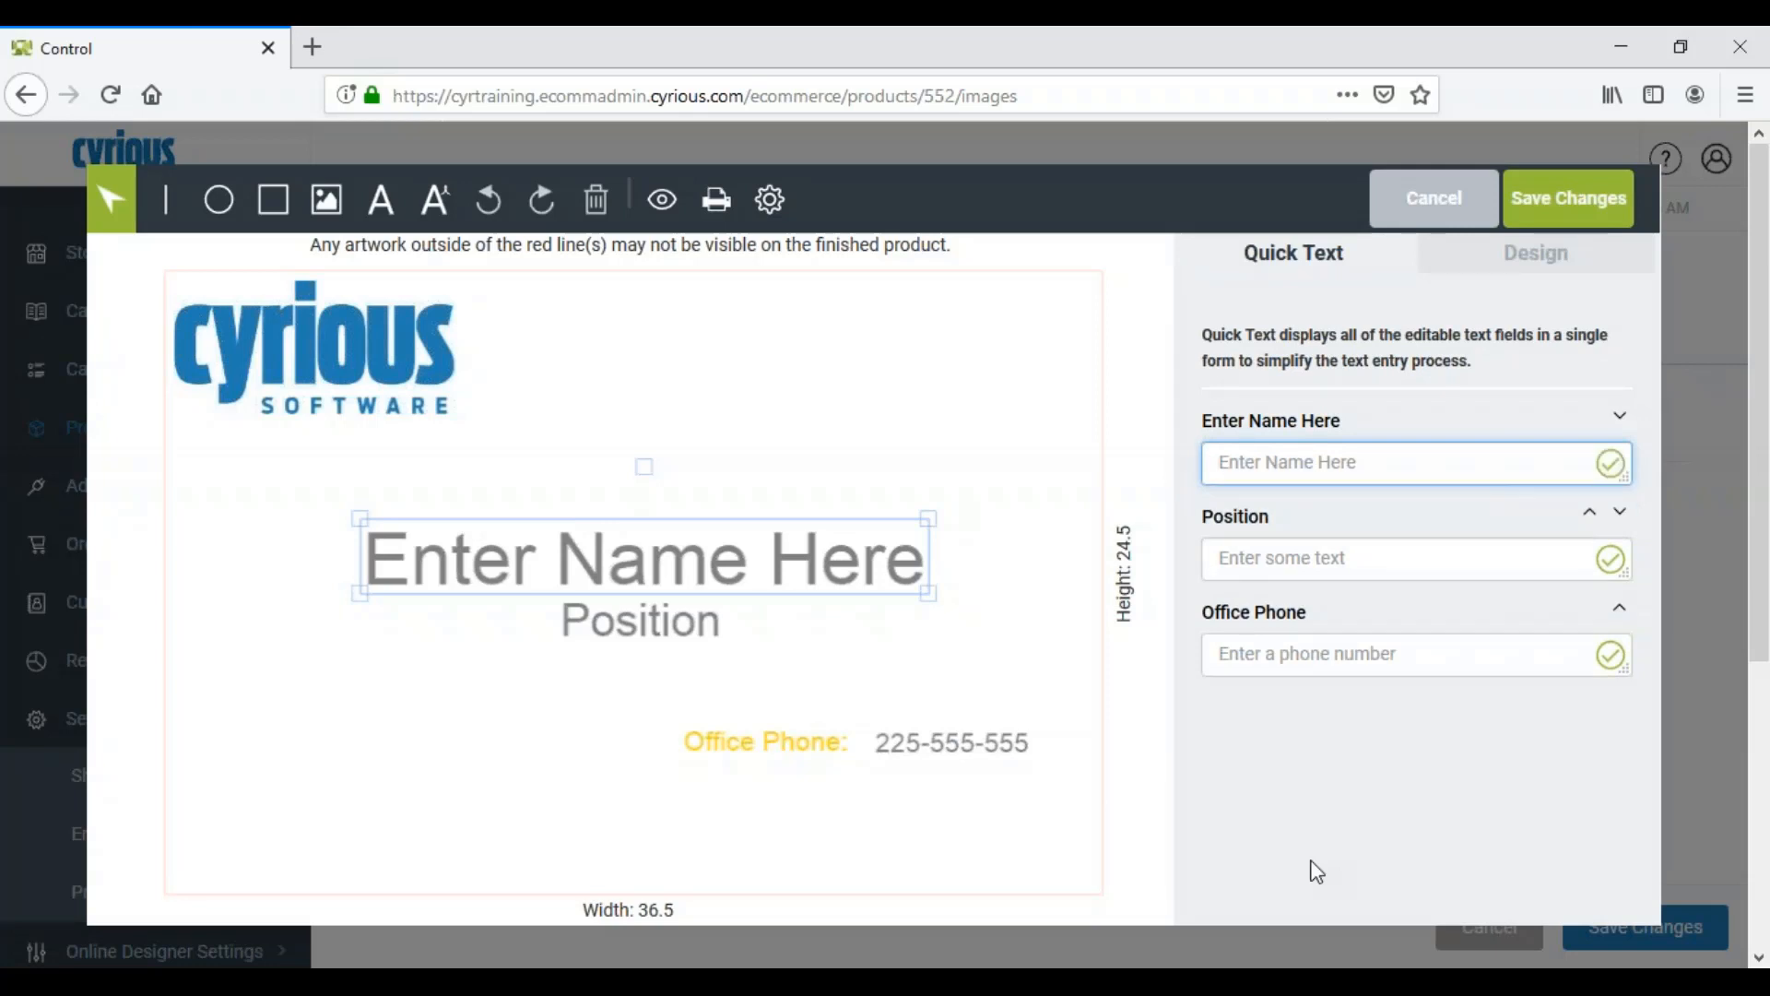
Show the design properties of the name text and try to move the locked text on the card.
{"action": "left_click", "coordinate": [1514, 268]}
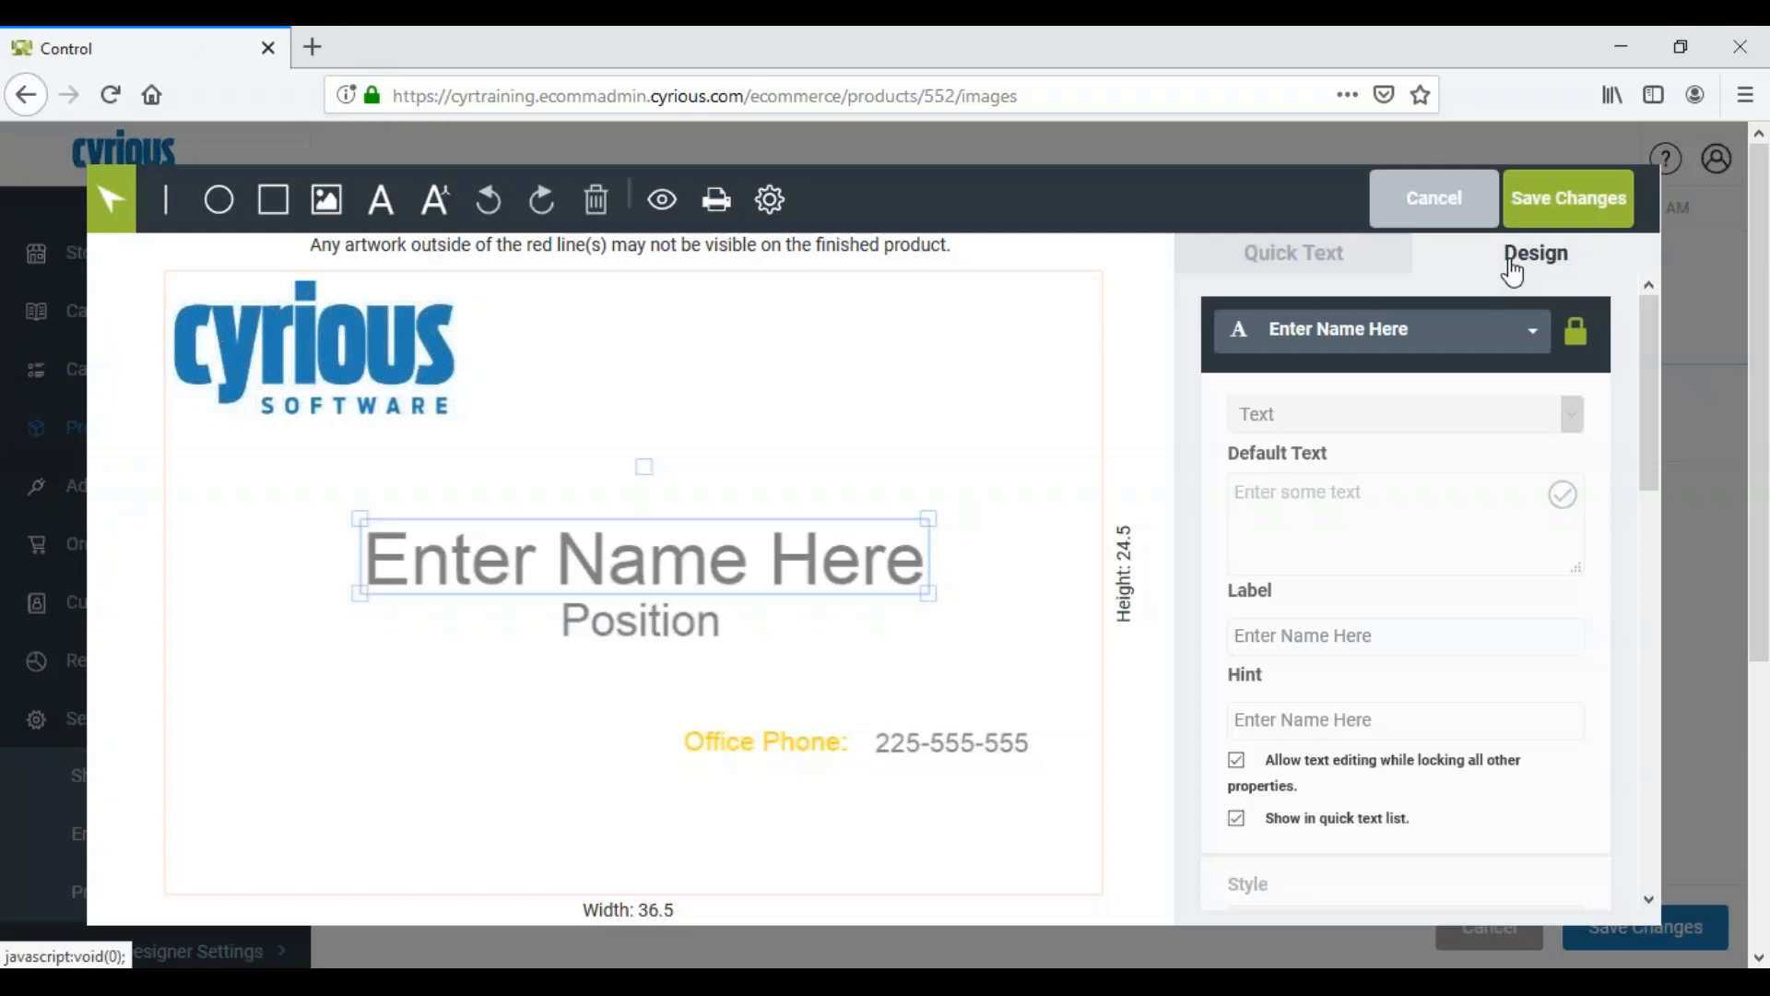
{"action": "left_click", "coordinate": [1513, 273]}
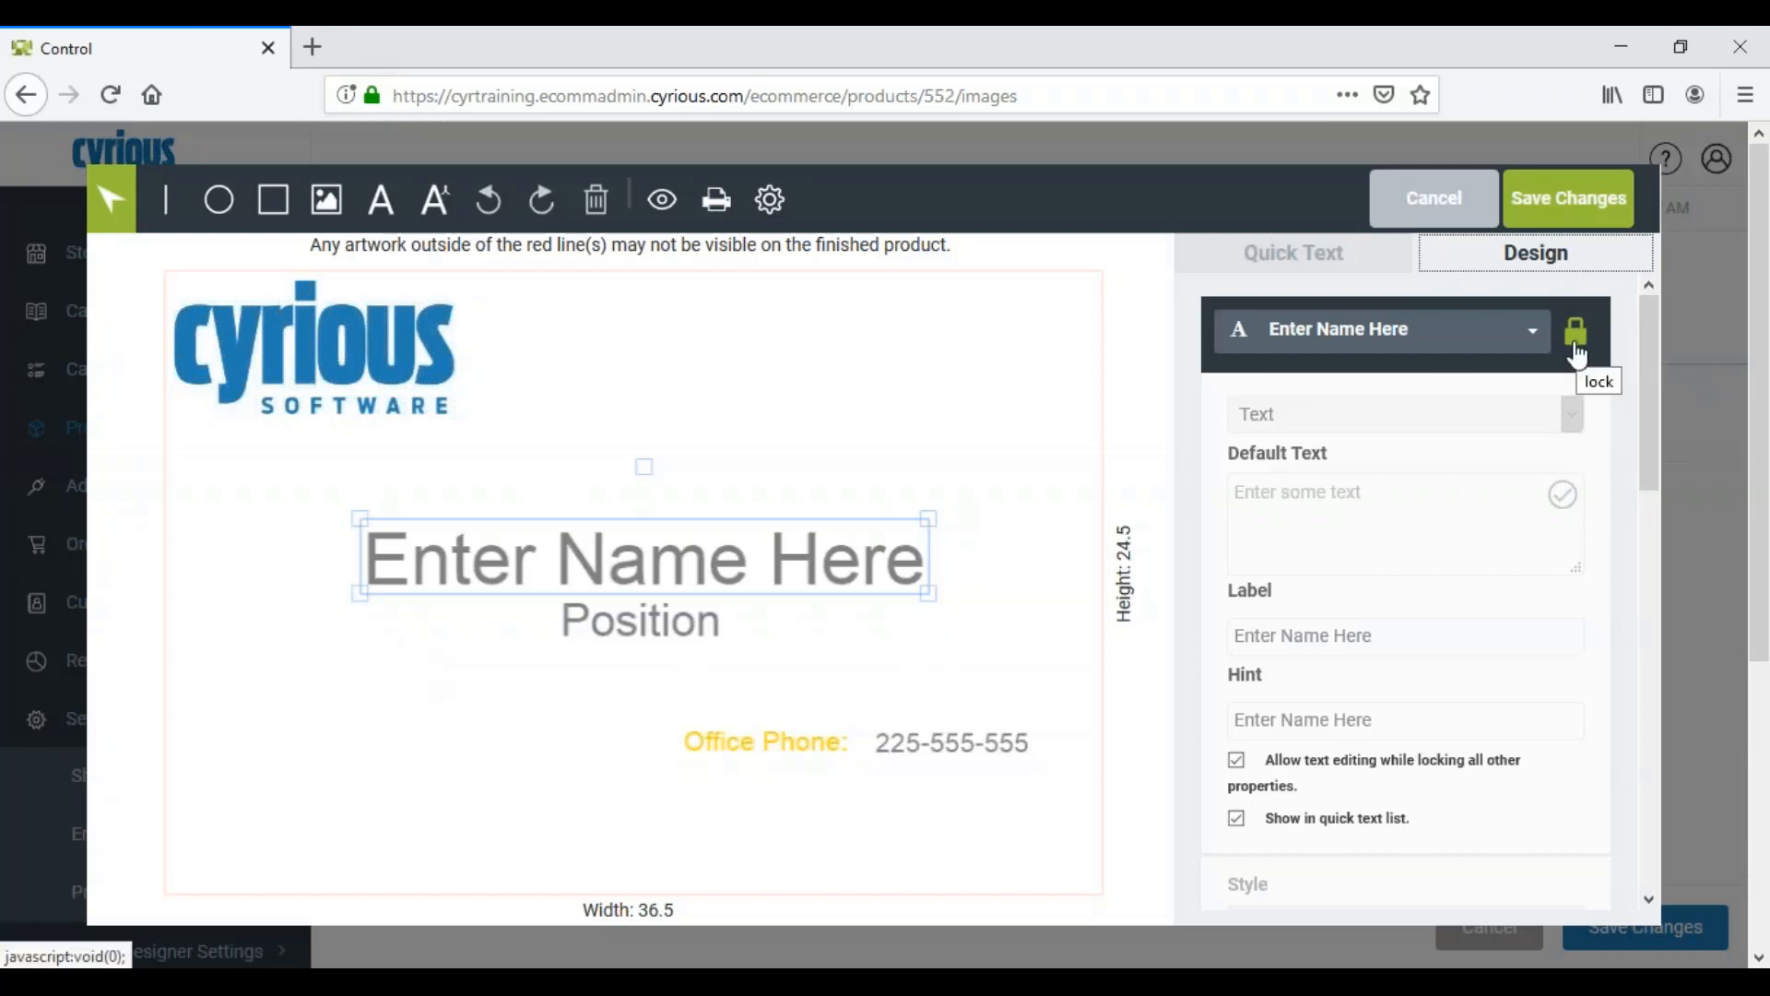
{"action": "left_click_drag", "start_coordinate": [651, 560], "coordinate": [1138, 388]}
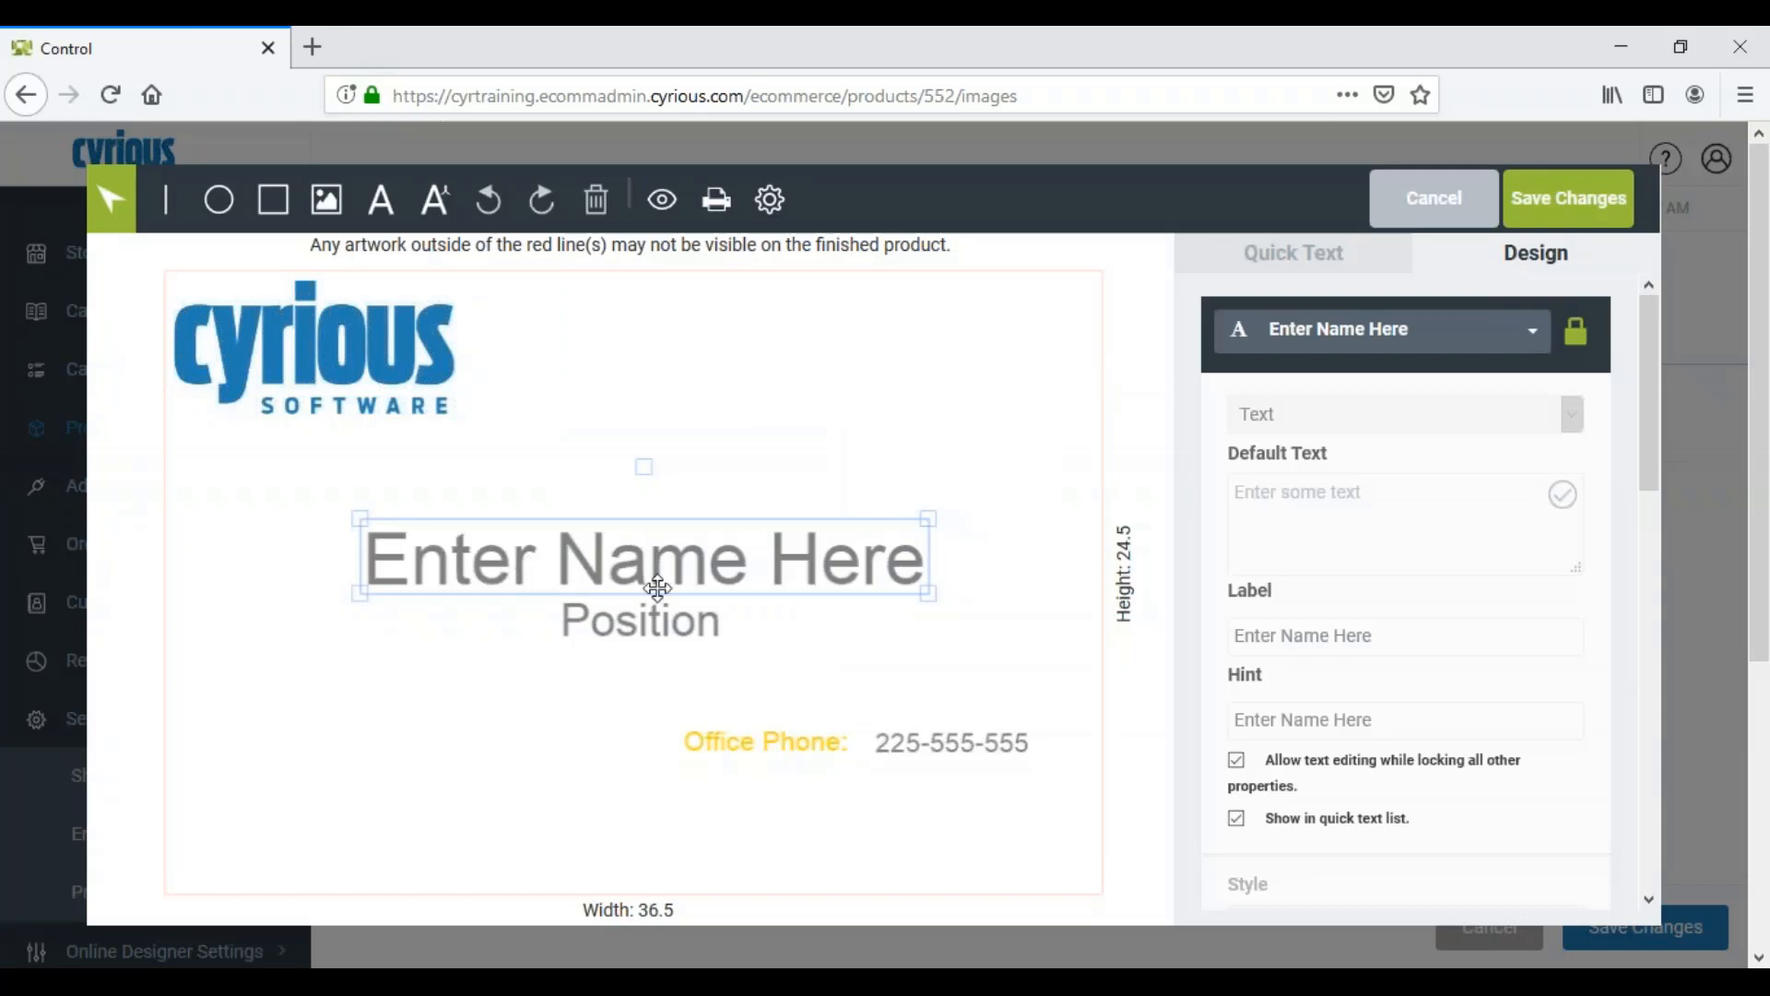
Review the name text's formatting, alignment, color and placement properties and unlock the text.
{"action": "scroll", "coordinate": [1455, 521], "scroll_direction": "down", "scroll_amount": 5}
{"action": "scroll", "coordinate": [1453, 521], "scroll_direction": "down", "scroll_amount": 5}
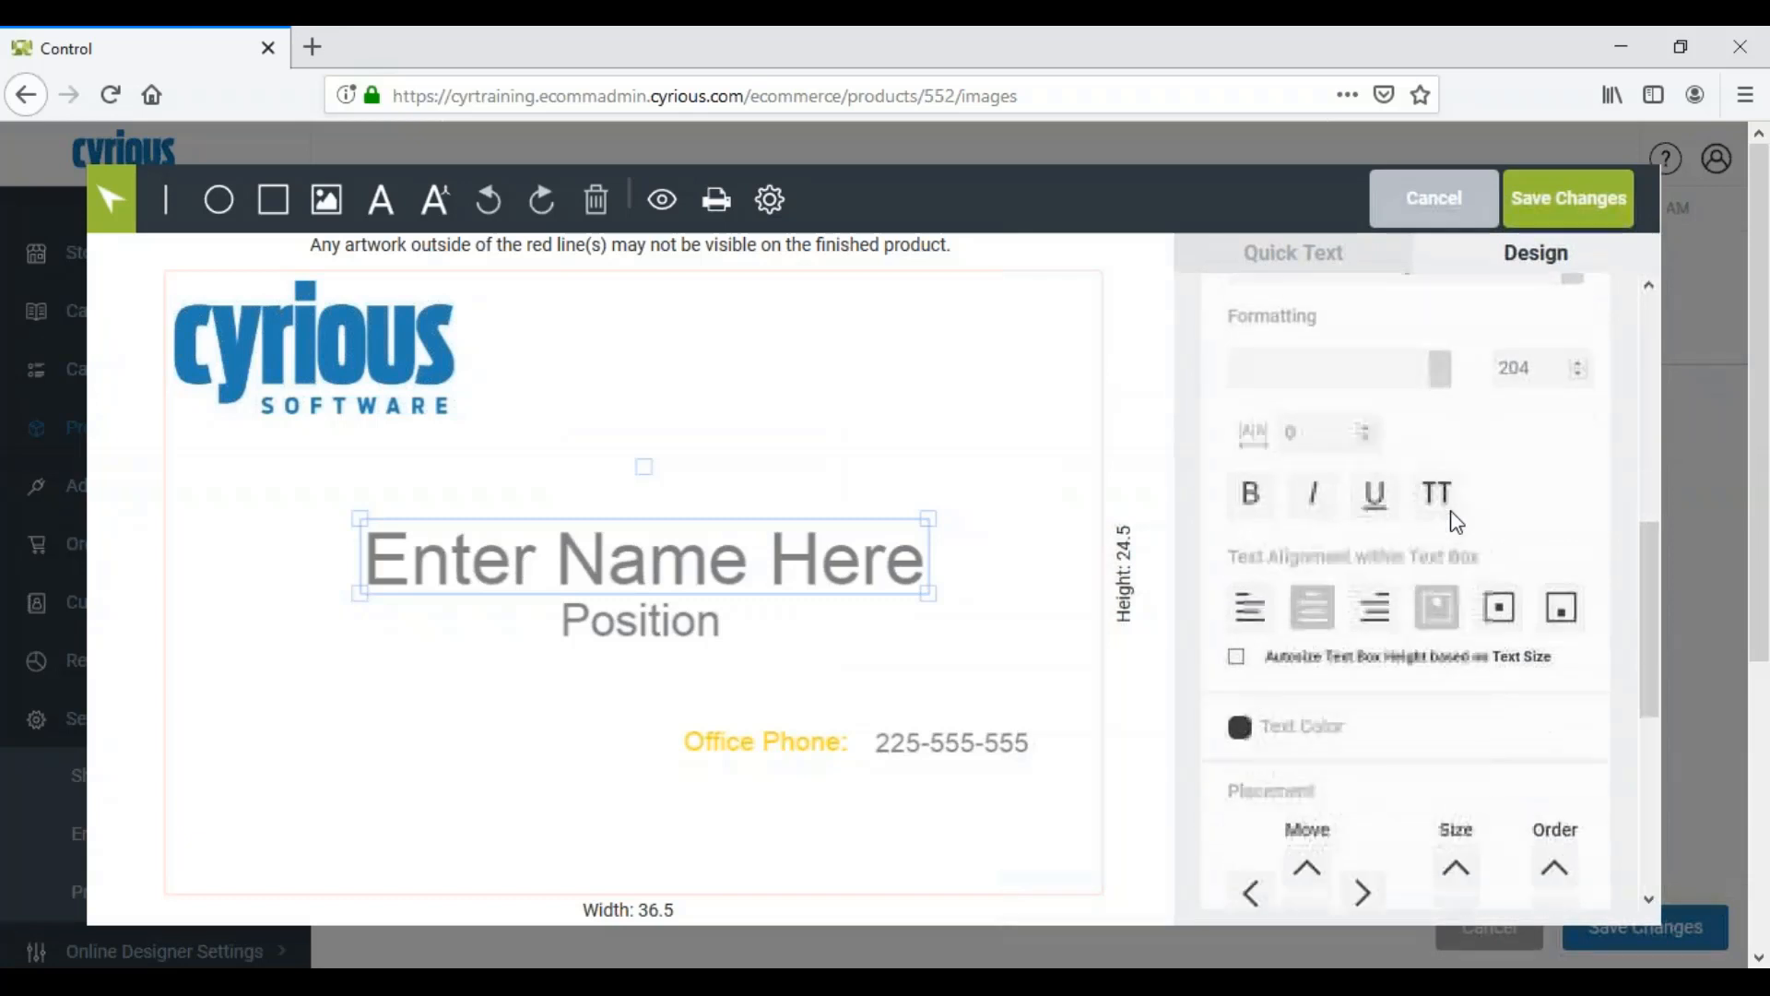
{"action": "scroll", "coordinate": [1435, 699], "scroll_direction": "up", "scroll_amount": 7}
{"action": "scroll", "coordinate": [1457, 650], "scroll_direction": "up", "scroll_amount": 4}
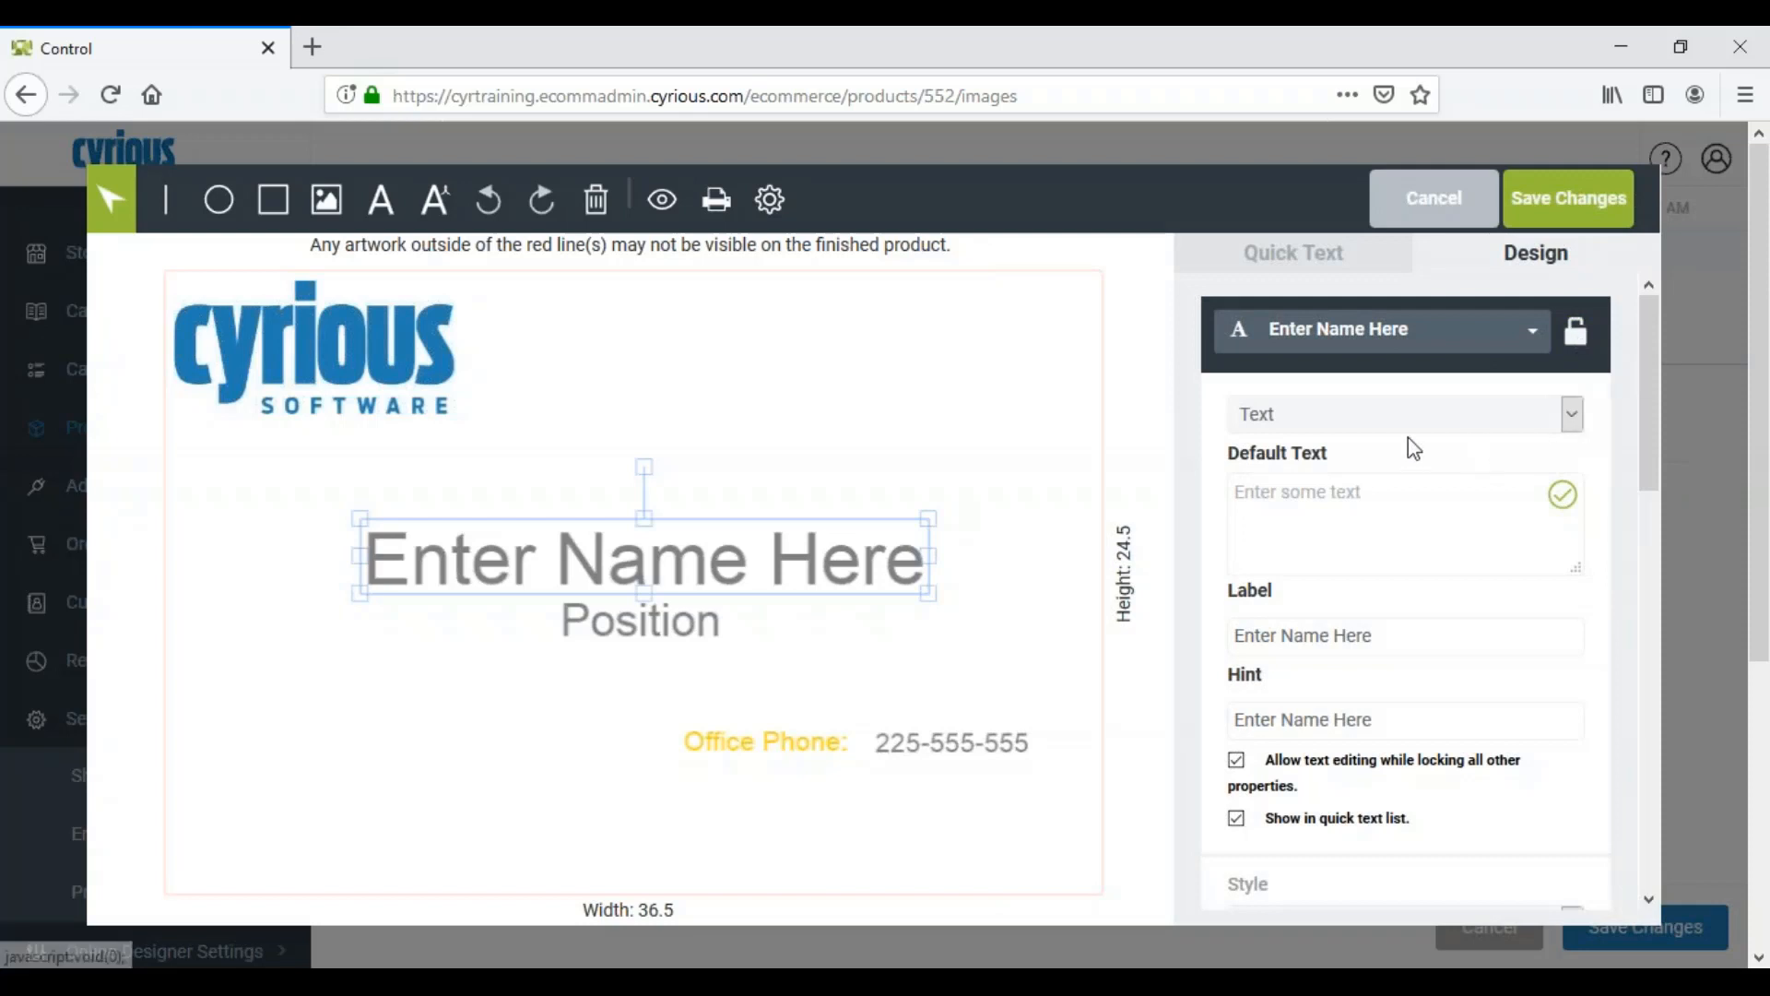
Review the text types available for the name text, from alphabetic to phone, postal code and web address formats, keeping the type as Text.
{"action": "left_click", "coordinate": [1574, 417]}
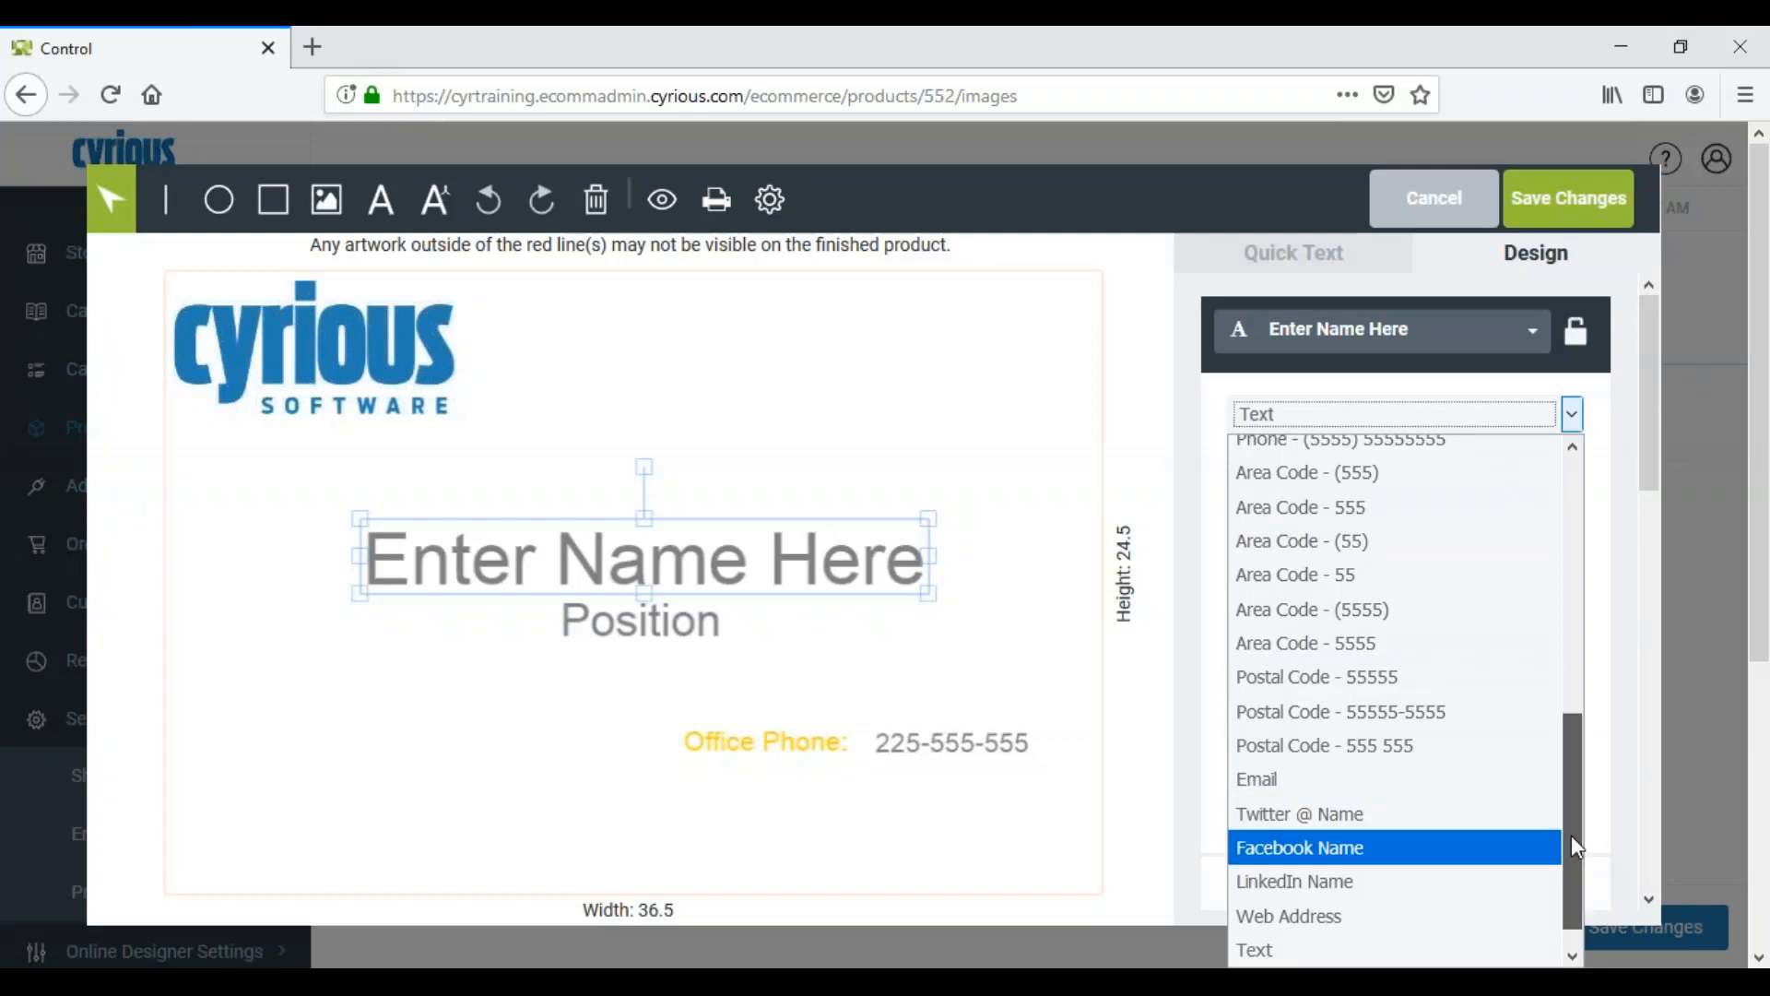
{"action": "left_click_drag", "start_coordinate": [1571, 834], "coordinate": [1576, 906]}
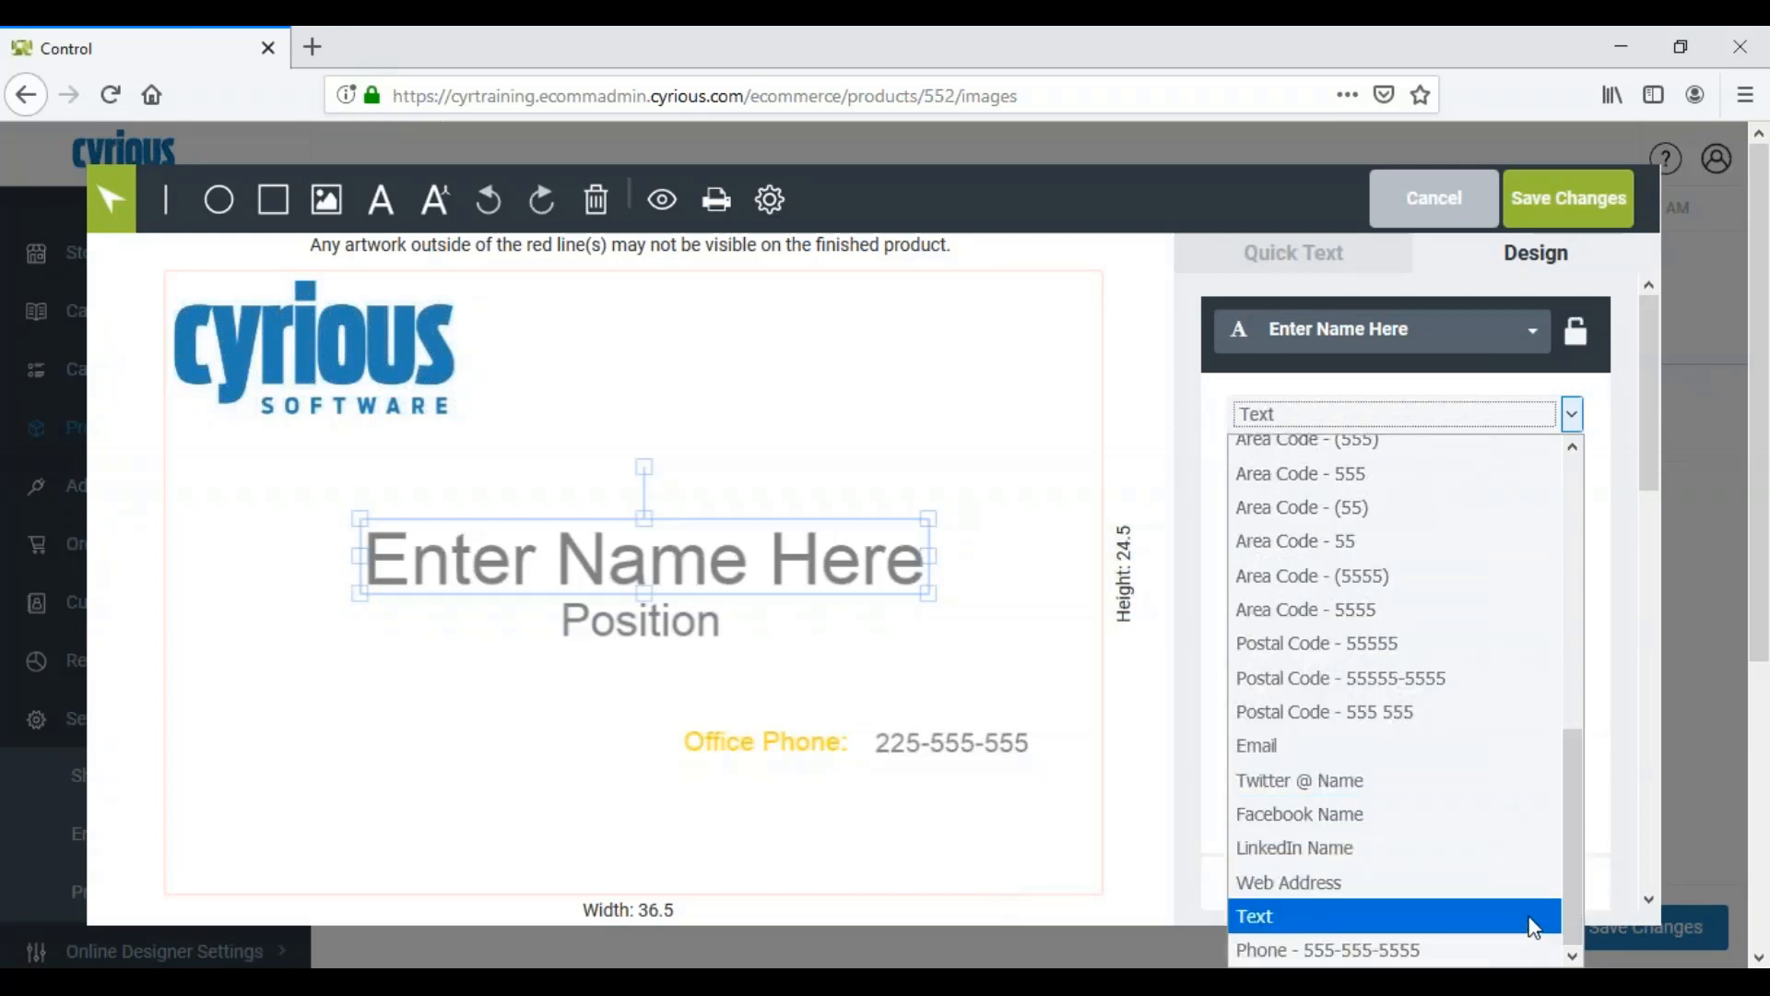
{"action": "scroll", "coordinate": [1535, 927], "scroll_direction": "up", "scroll_amount": 10}
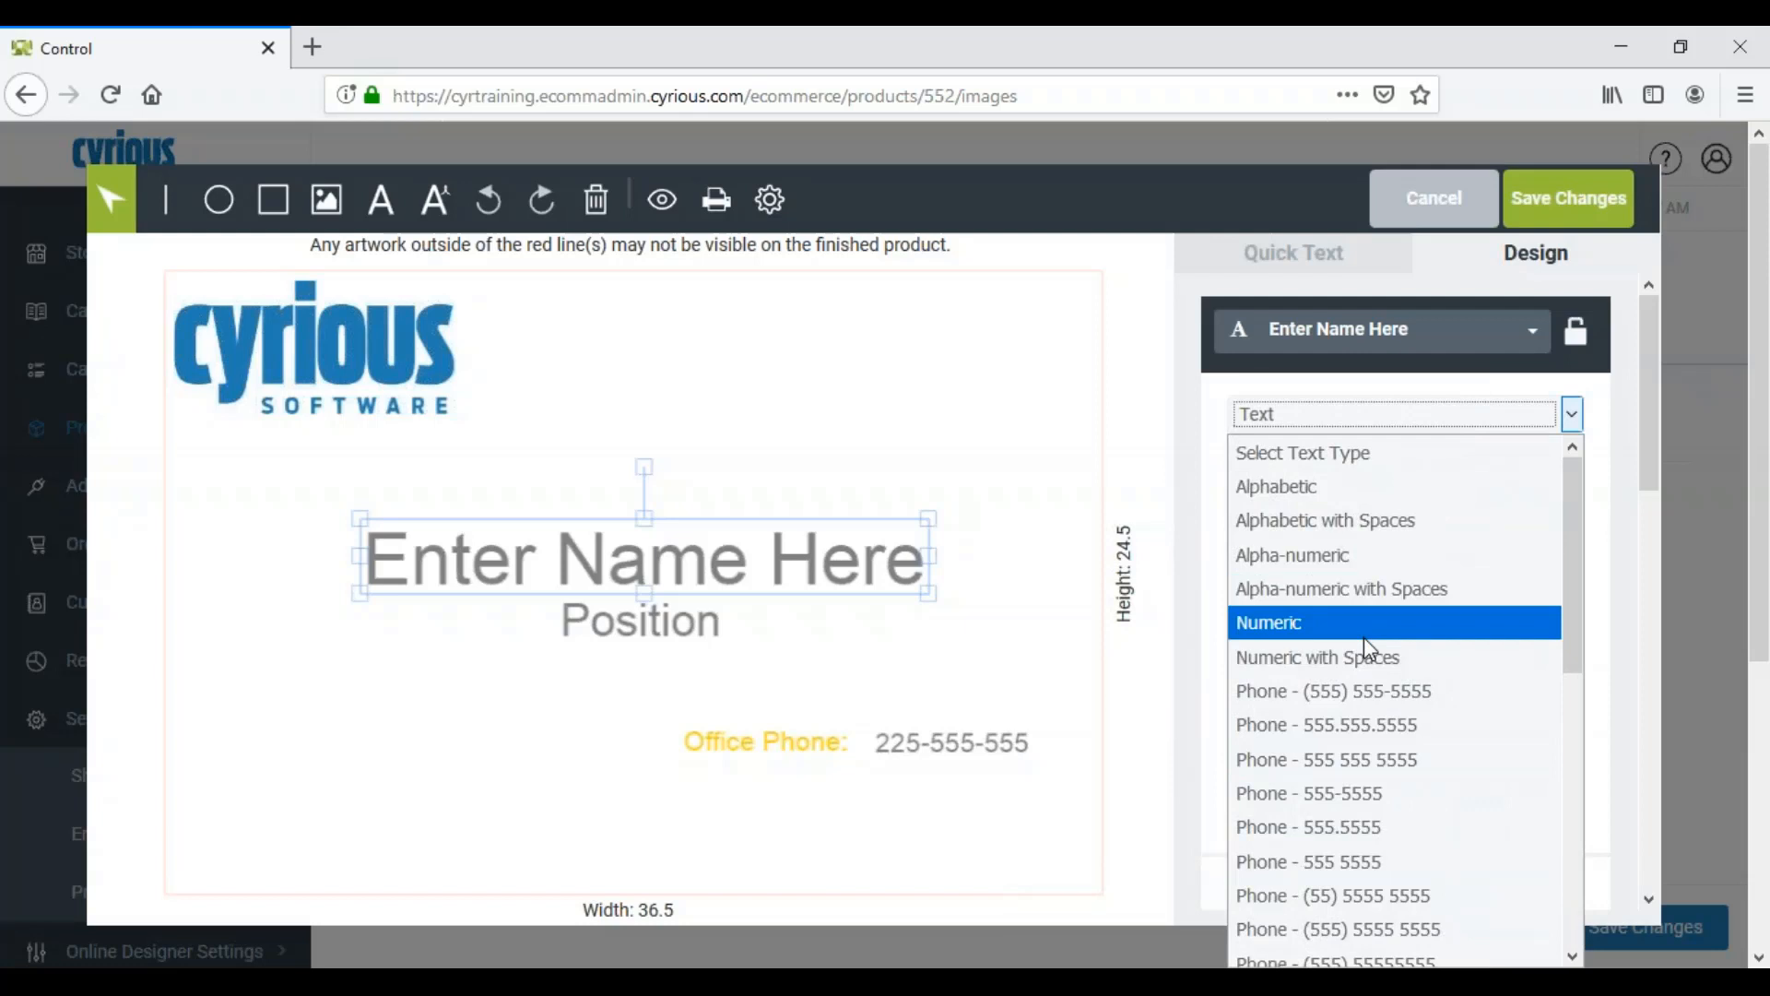
{"action": "left_click", "coordinate": [1609, 421]}
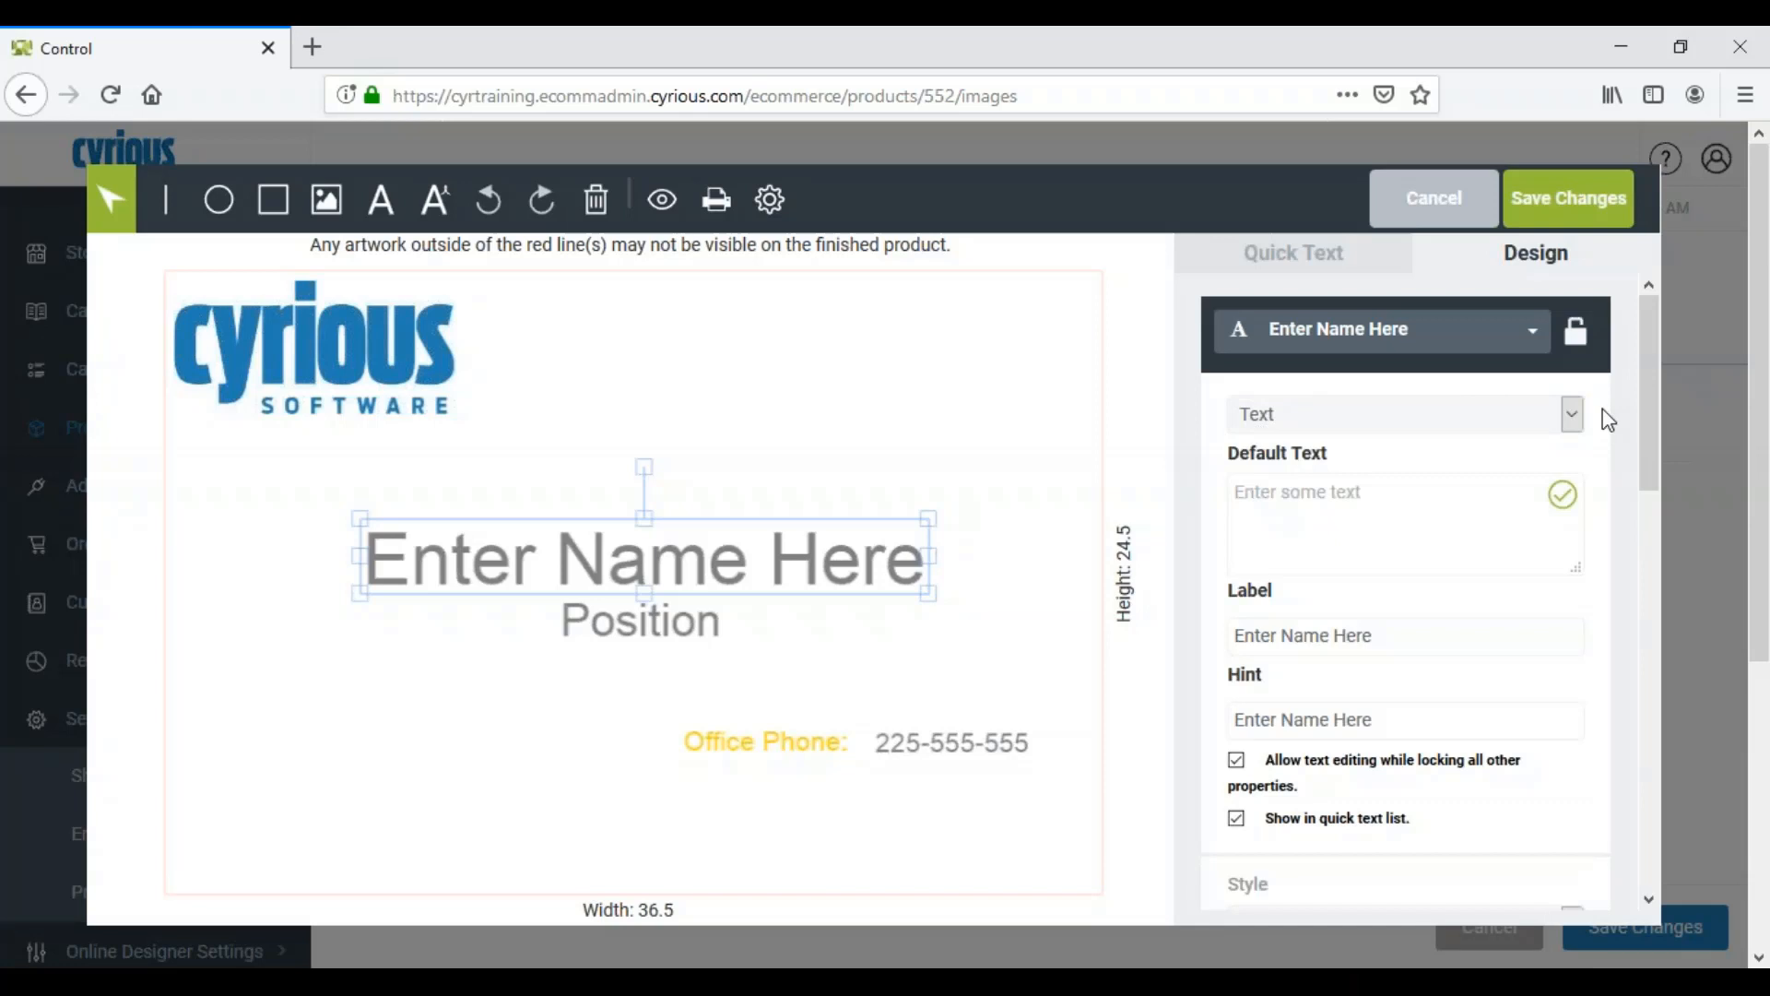
Examine the name text's default text entry and highlight its label.
{"action": "left_click", "coordinate": [1287, 510]}
{"action": "left_click", "coordinate": [1383, 509]}
{"action": "left_click", "coordinate": [1417, 645]}
{"action": "left_click_drag", "start_coordinate": [1417, 646], "coordinate": [1234, 637]}
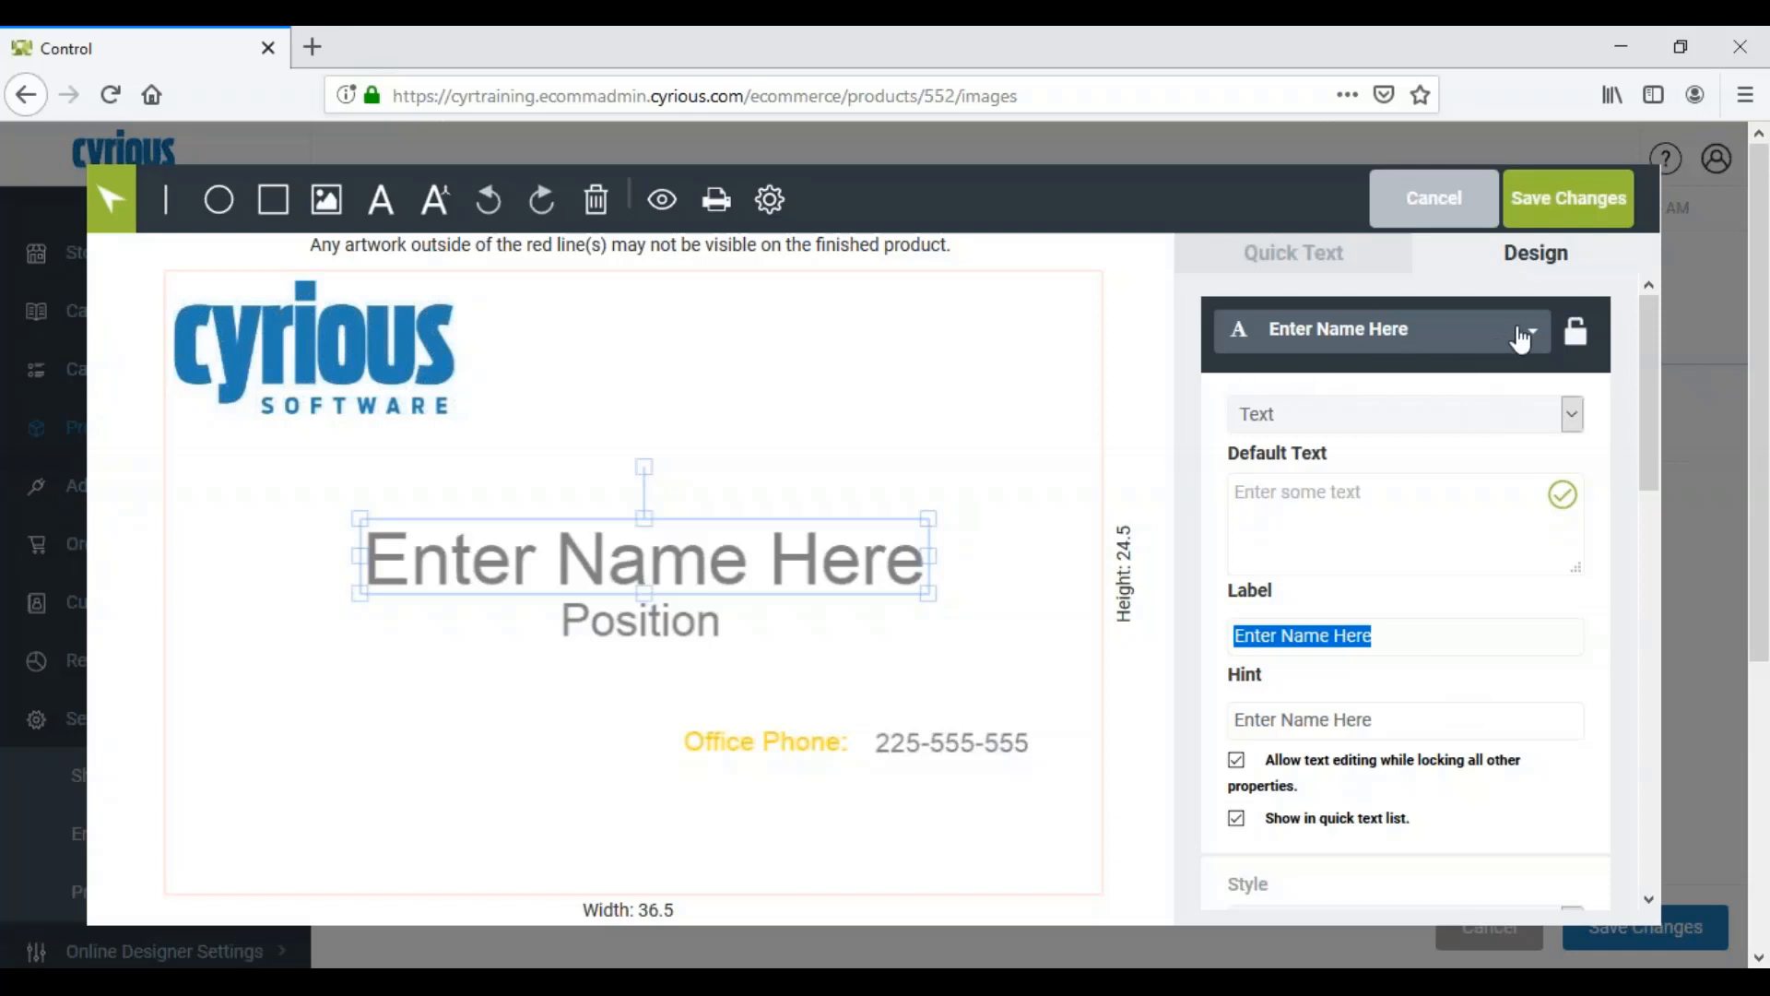
Show where the name text's label is used in the element list and in Quick Text, then return to its design properties.
{"action": "left_click", "coordinate": [1533, 339]}
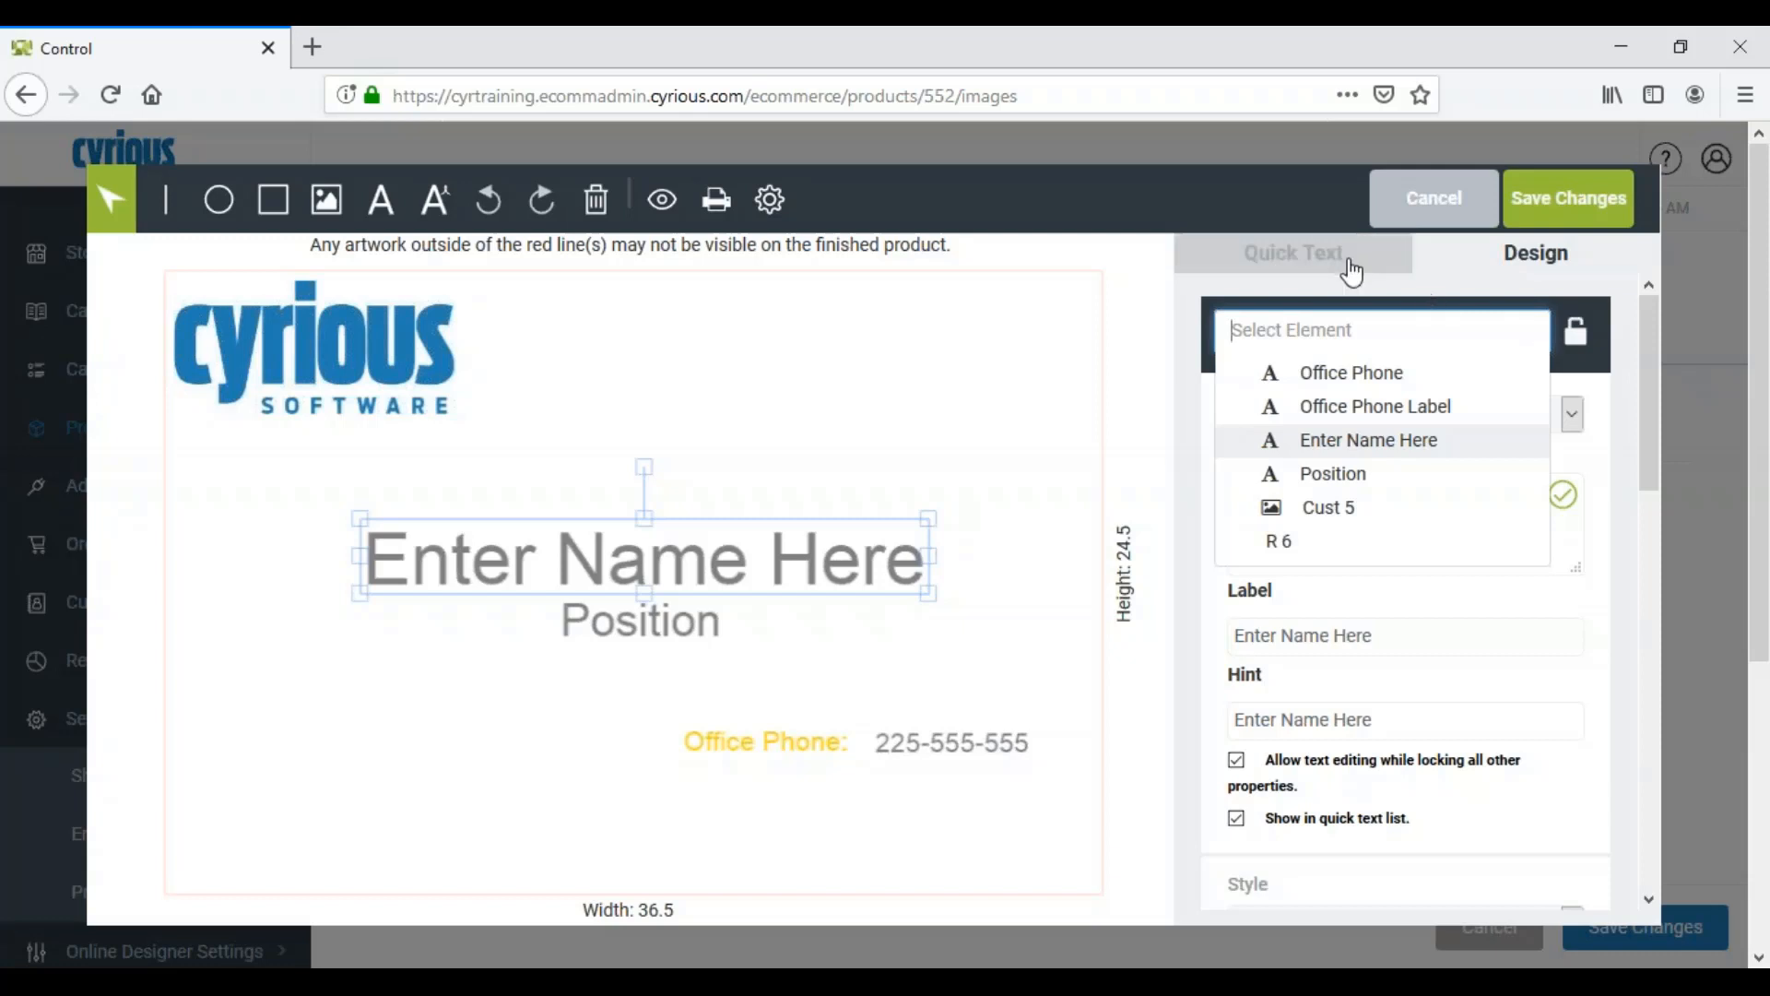
{"action": "left_click", "coordinate": [1349, 269]}
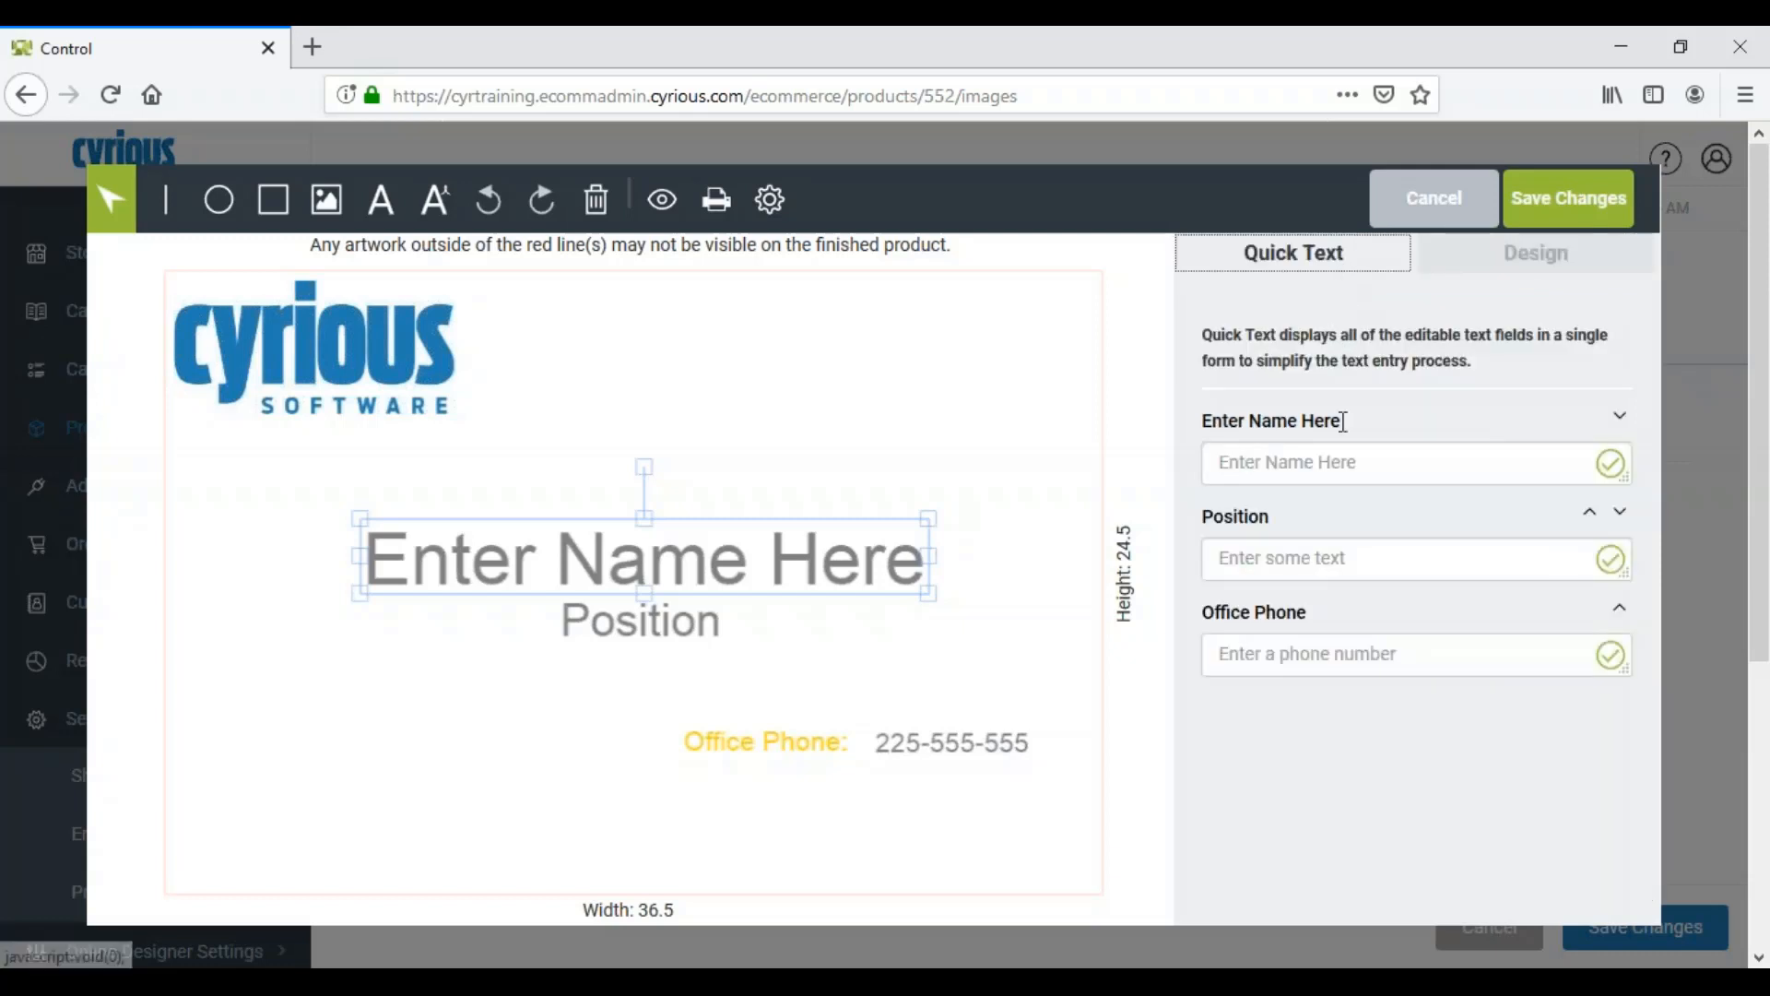
{"action": "left_click_drag", "start_coordinate": [1342, 422], "coordinate": [1203, 441]}
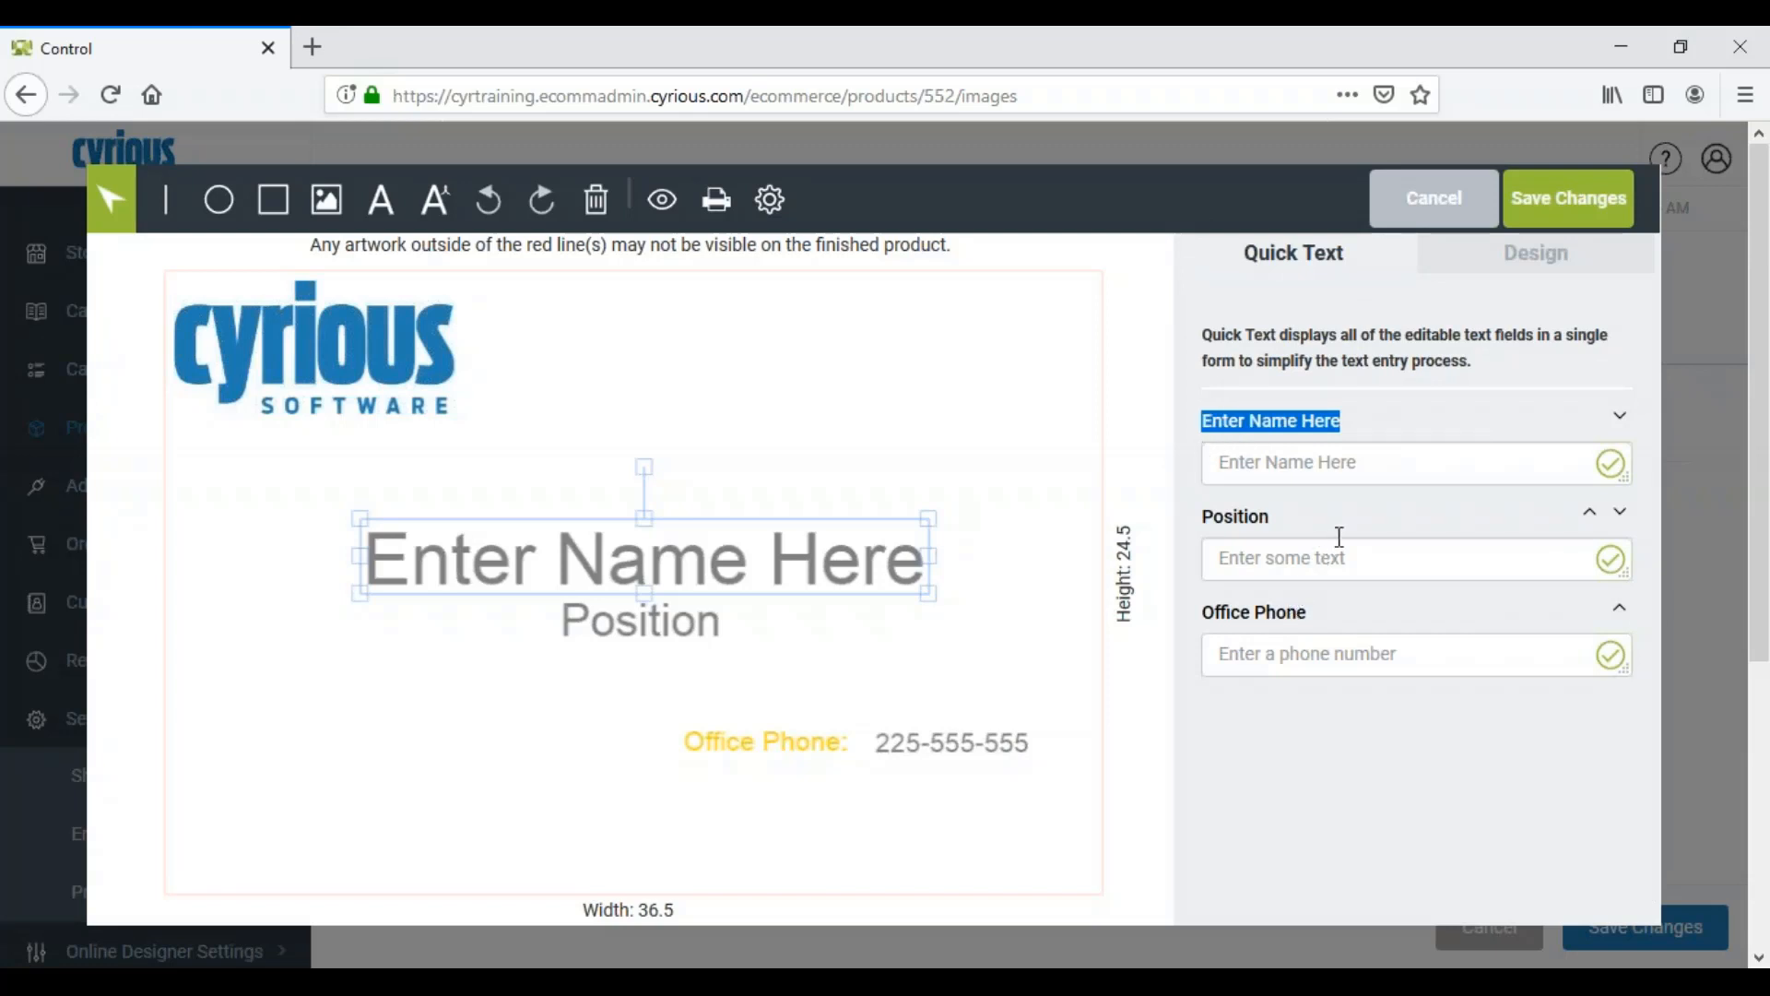
{"action": "left_click", "coordinate": [1515, 274]}
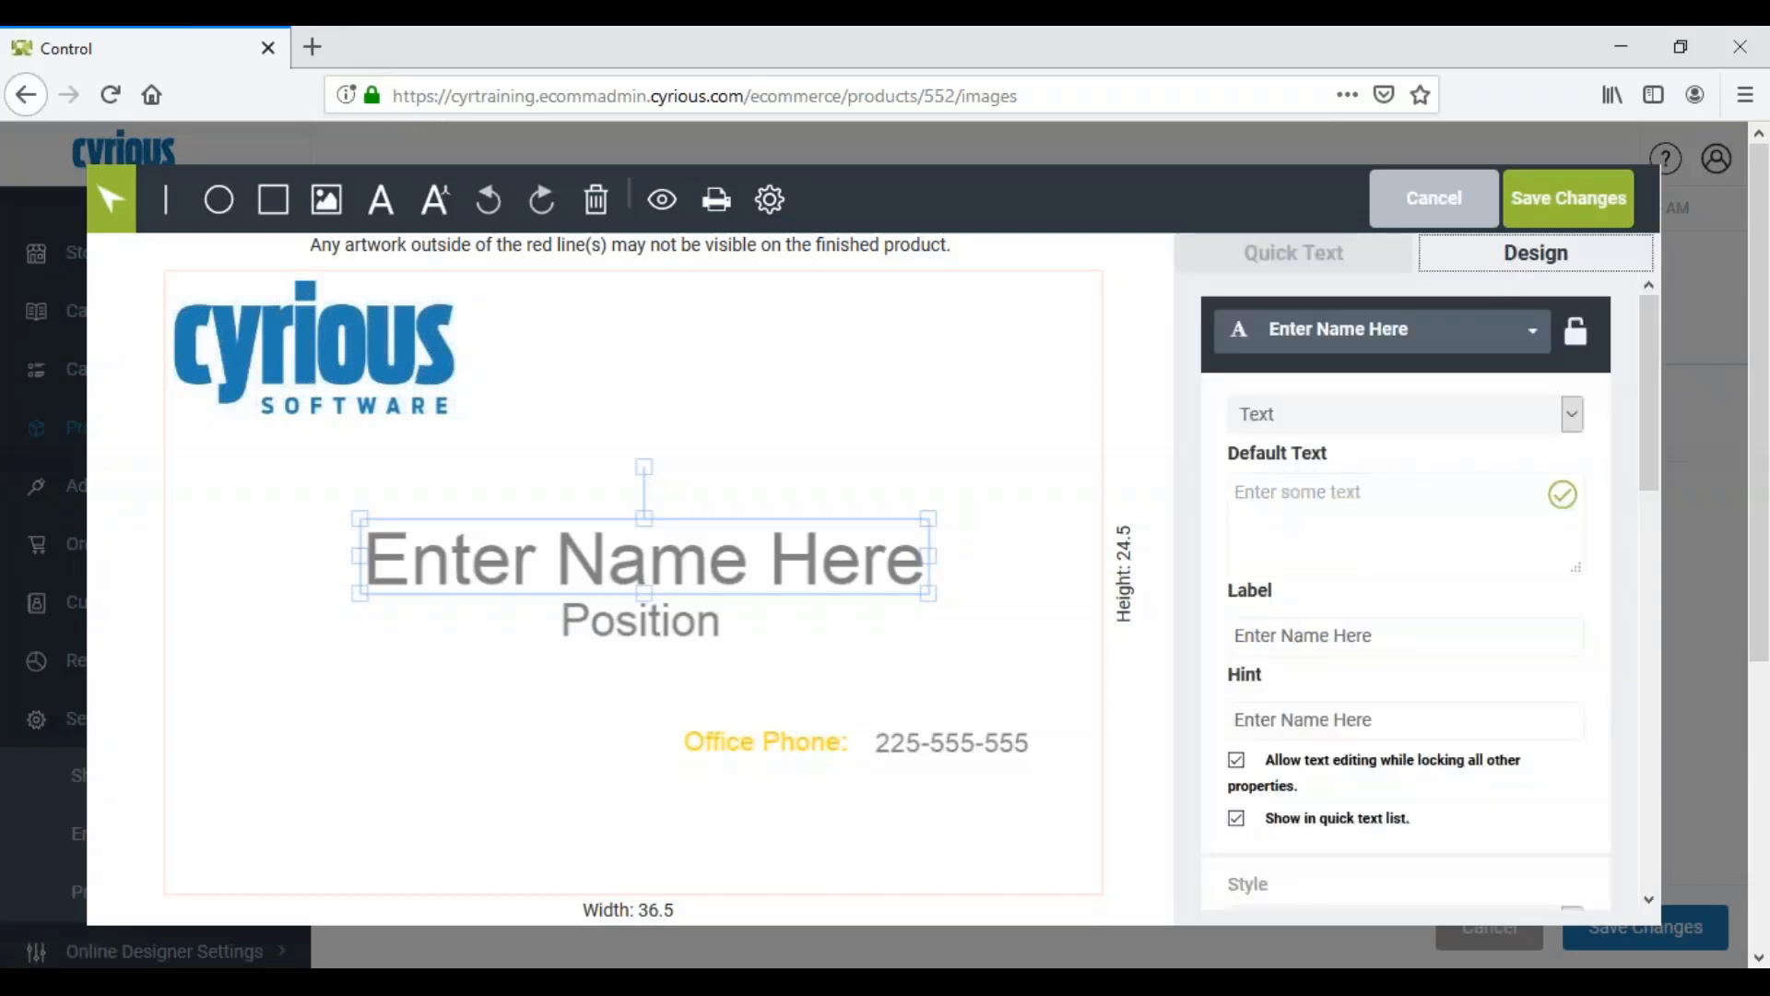
Examine the name text's hint and compare it with the name entry in Quick Text, then return to the design properties.
{"action": "scroll", "coordinate": [1503, 763], "scroll_direction": "down", "scroll_amount": 3}
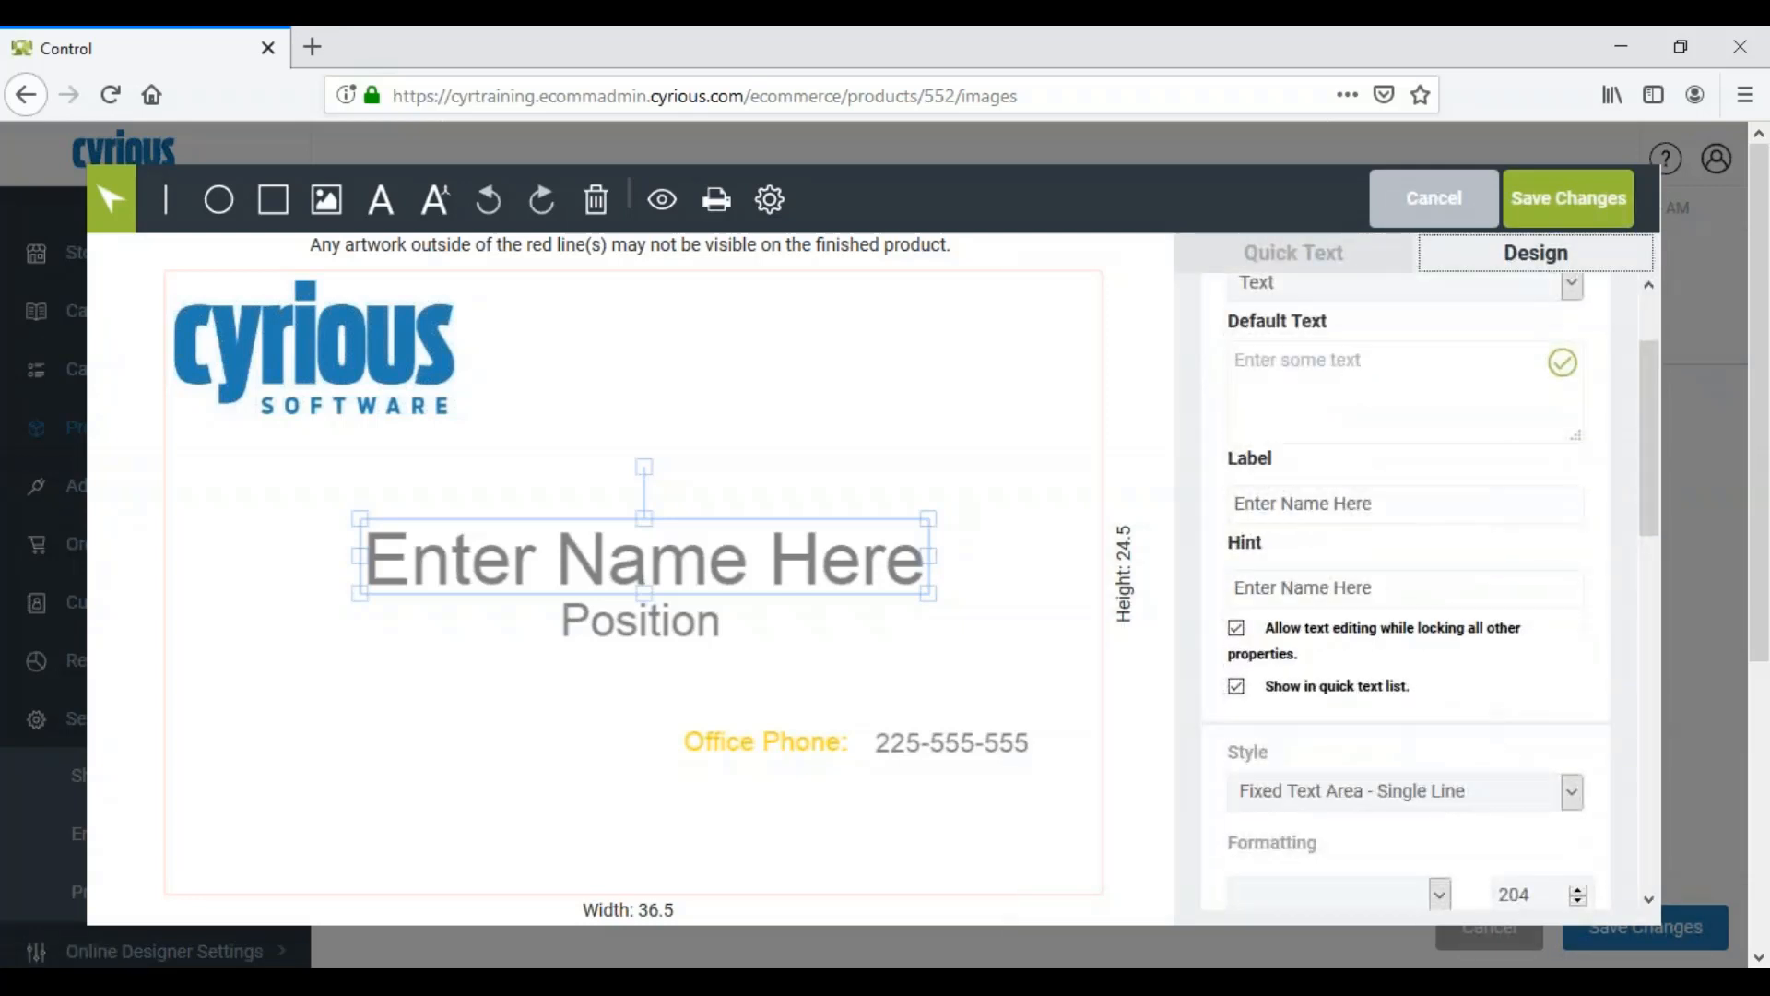
{"action": "mouse_move", "coordinate": [1391, 590]}
{"action": "left_mouse_down"}
{"action": "mouse_move", "coordinate": [1181, 579]}
{"action": "mouse_move", "coordinate": [1222, 779]}
{"action": "mouse_move", "coordinate": [1426, 591]}
{"action": "left_mouse_up"}
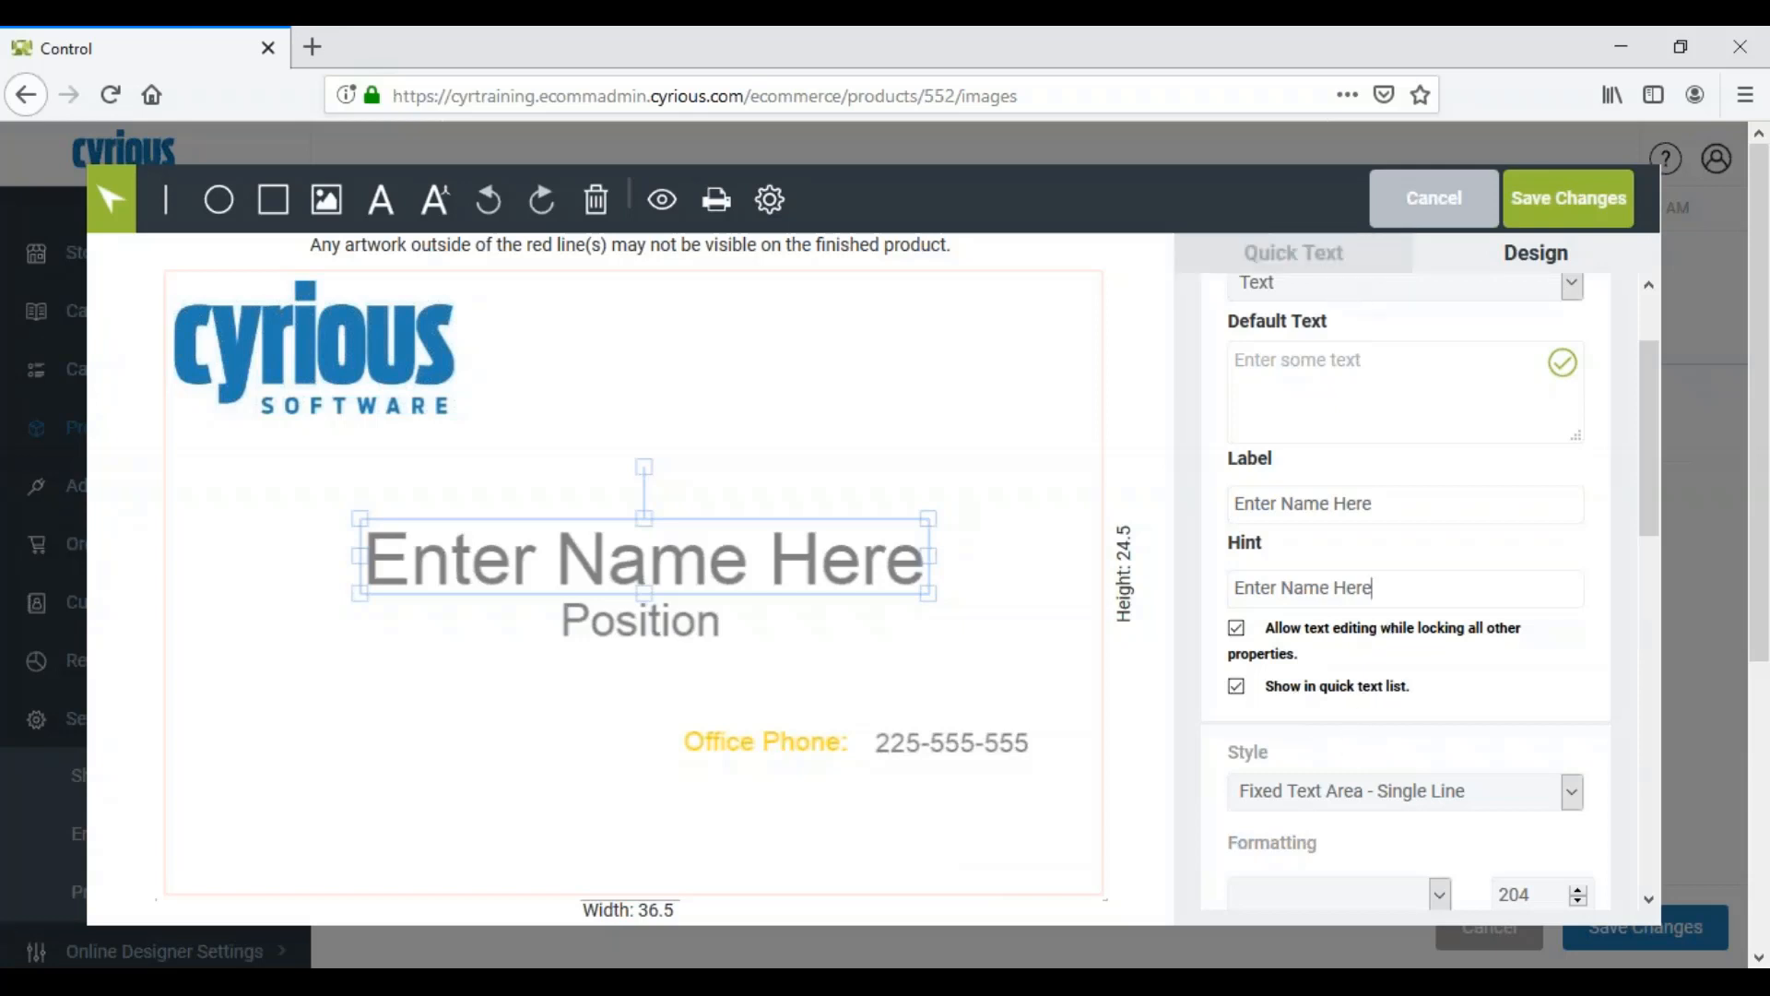
{"action": "left_click", "coordinate": [1275, 270]}
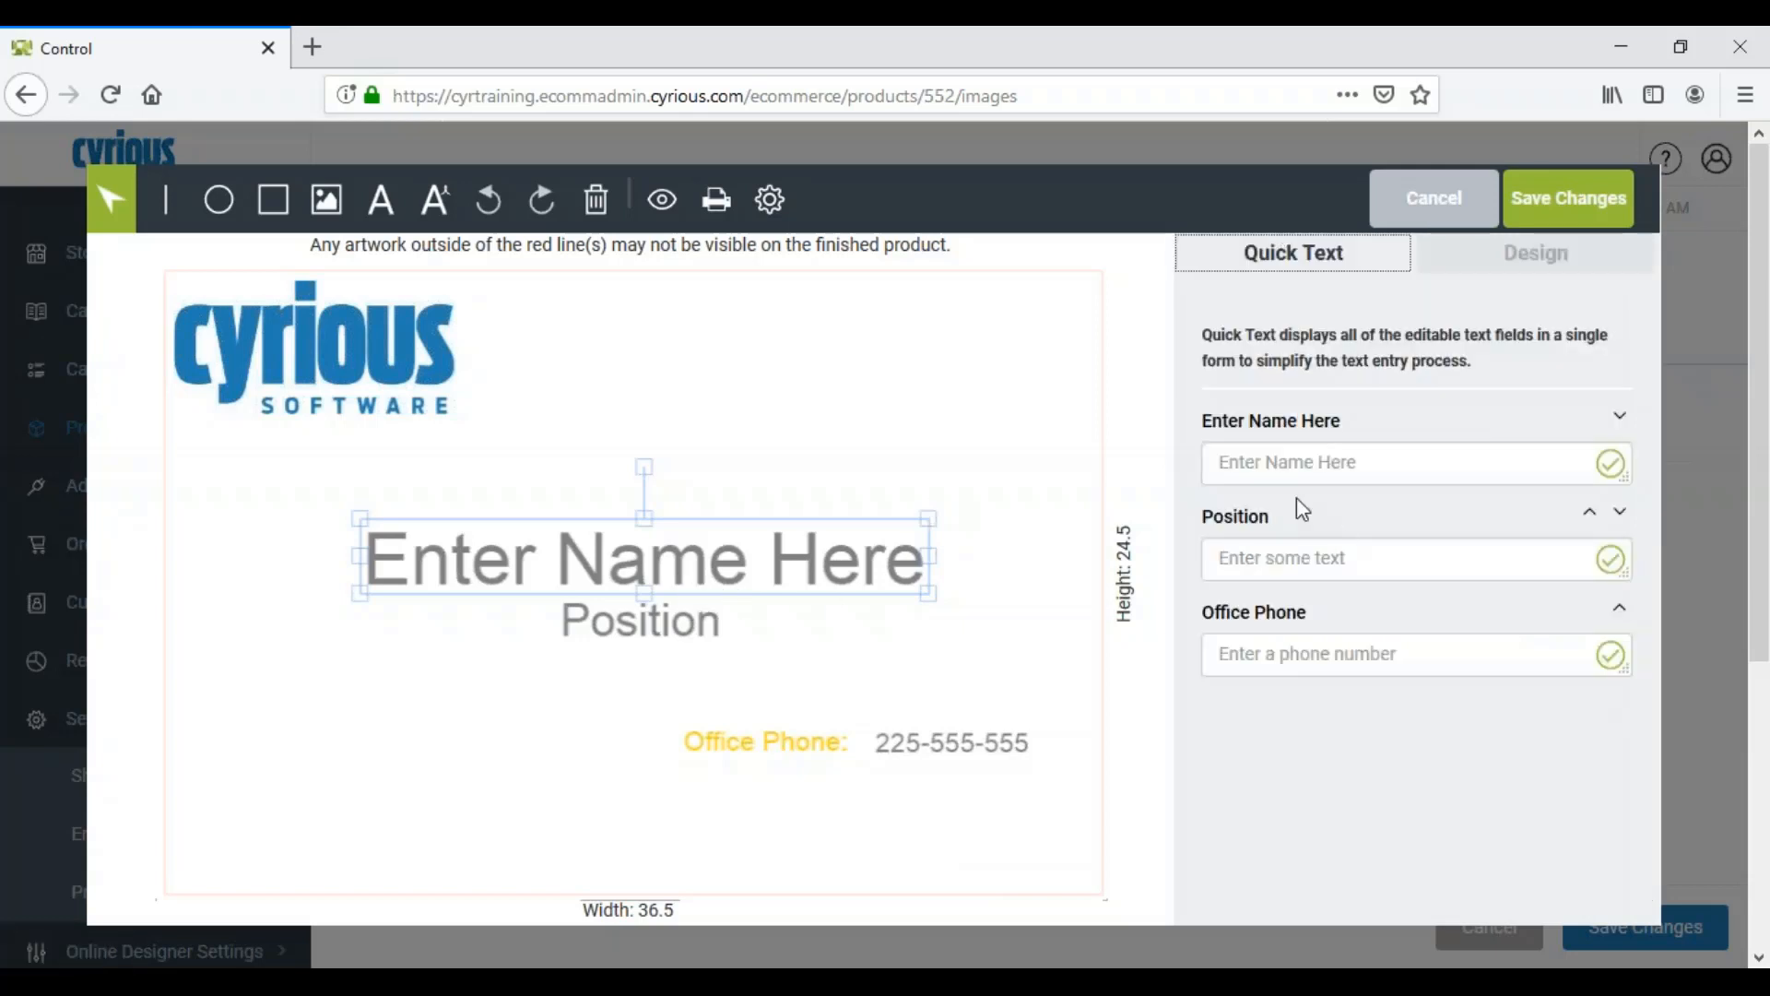
{"action": "left_click", "coordinate": [1508, 262]}
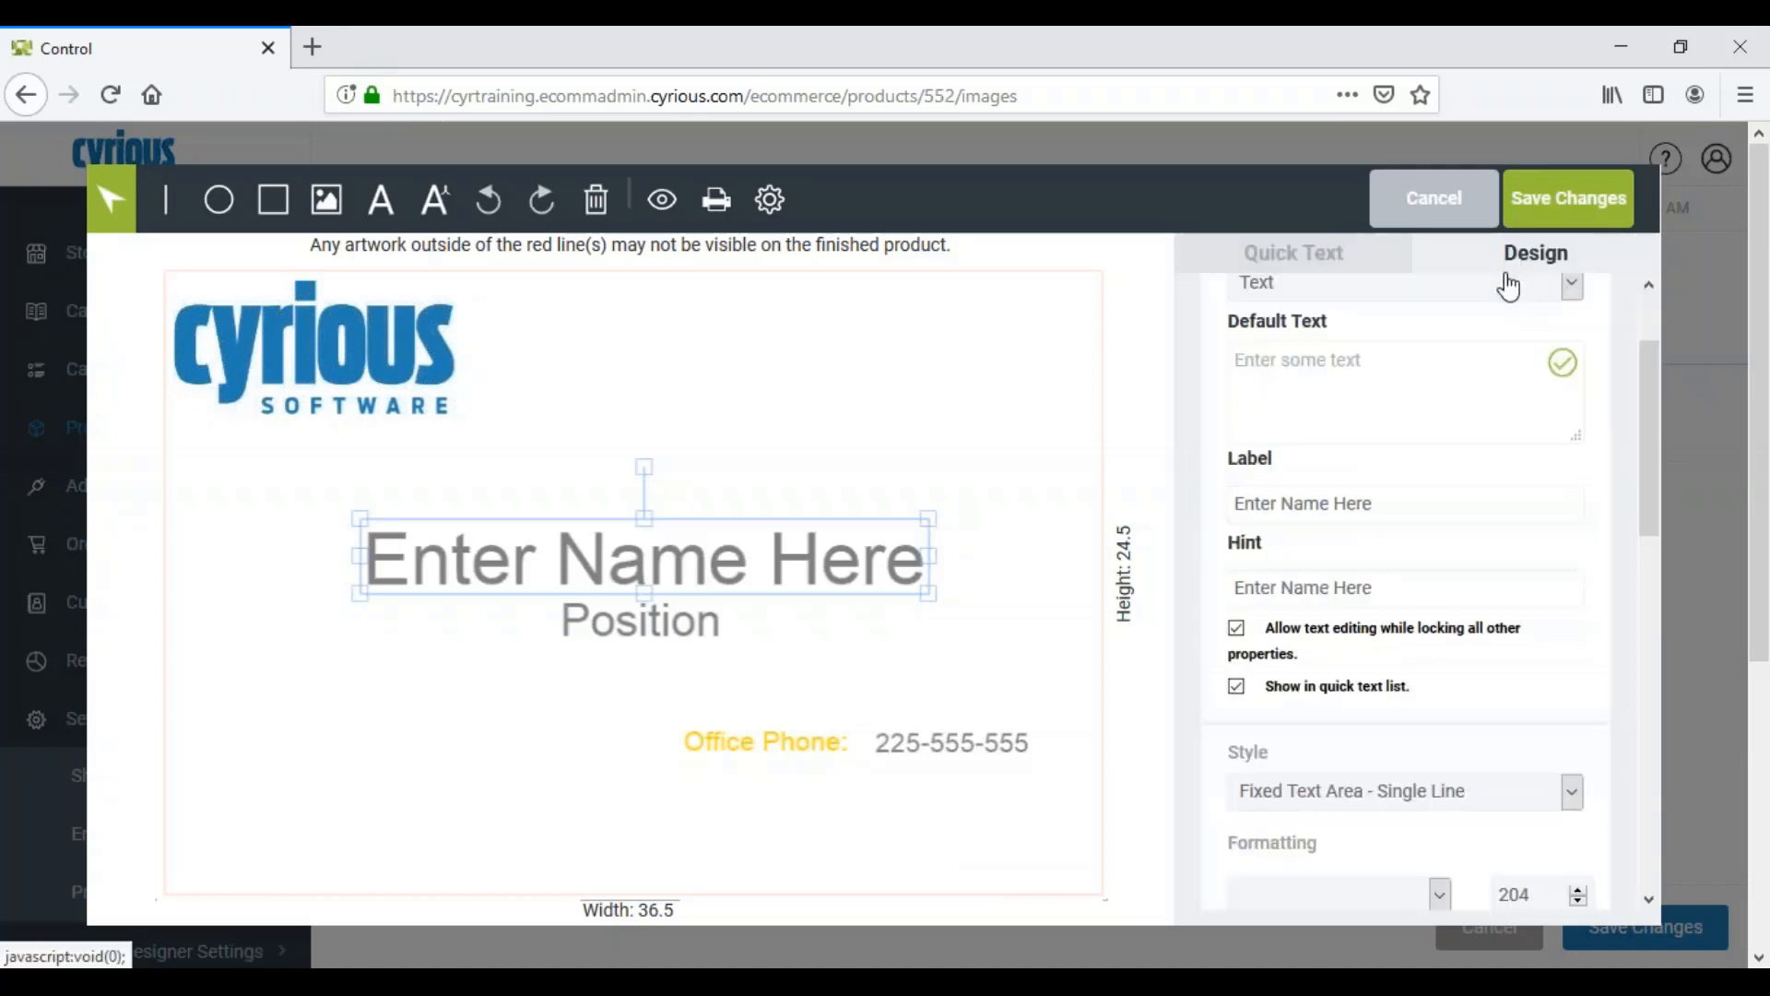
Review the available text styles for the name text, keeping Fixed Text Area - Single Line.
{"action": "scroll", "coordinate": [1411, 630], "scroll_direction": "down", "scroll_amount": 5}
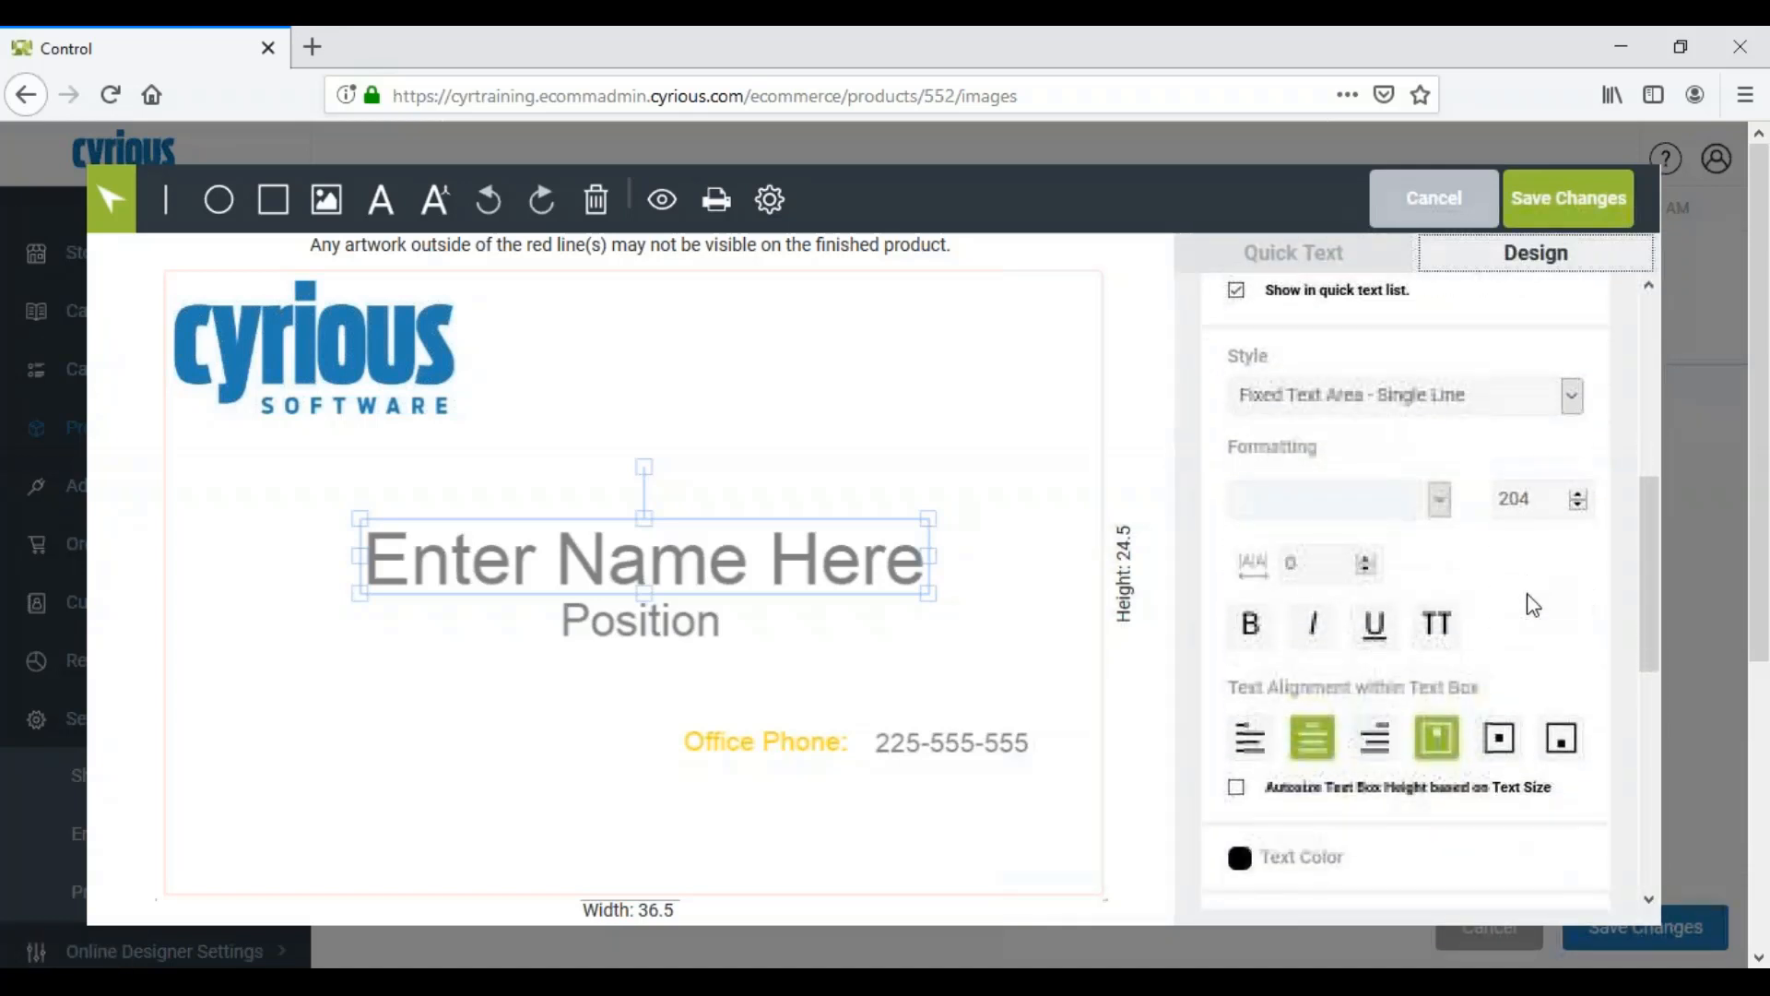
{"action": "left_click", "coordinate": [1579, 400]}
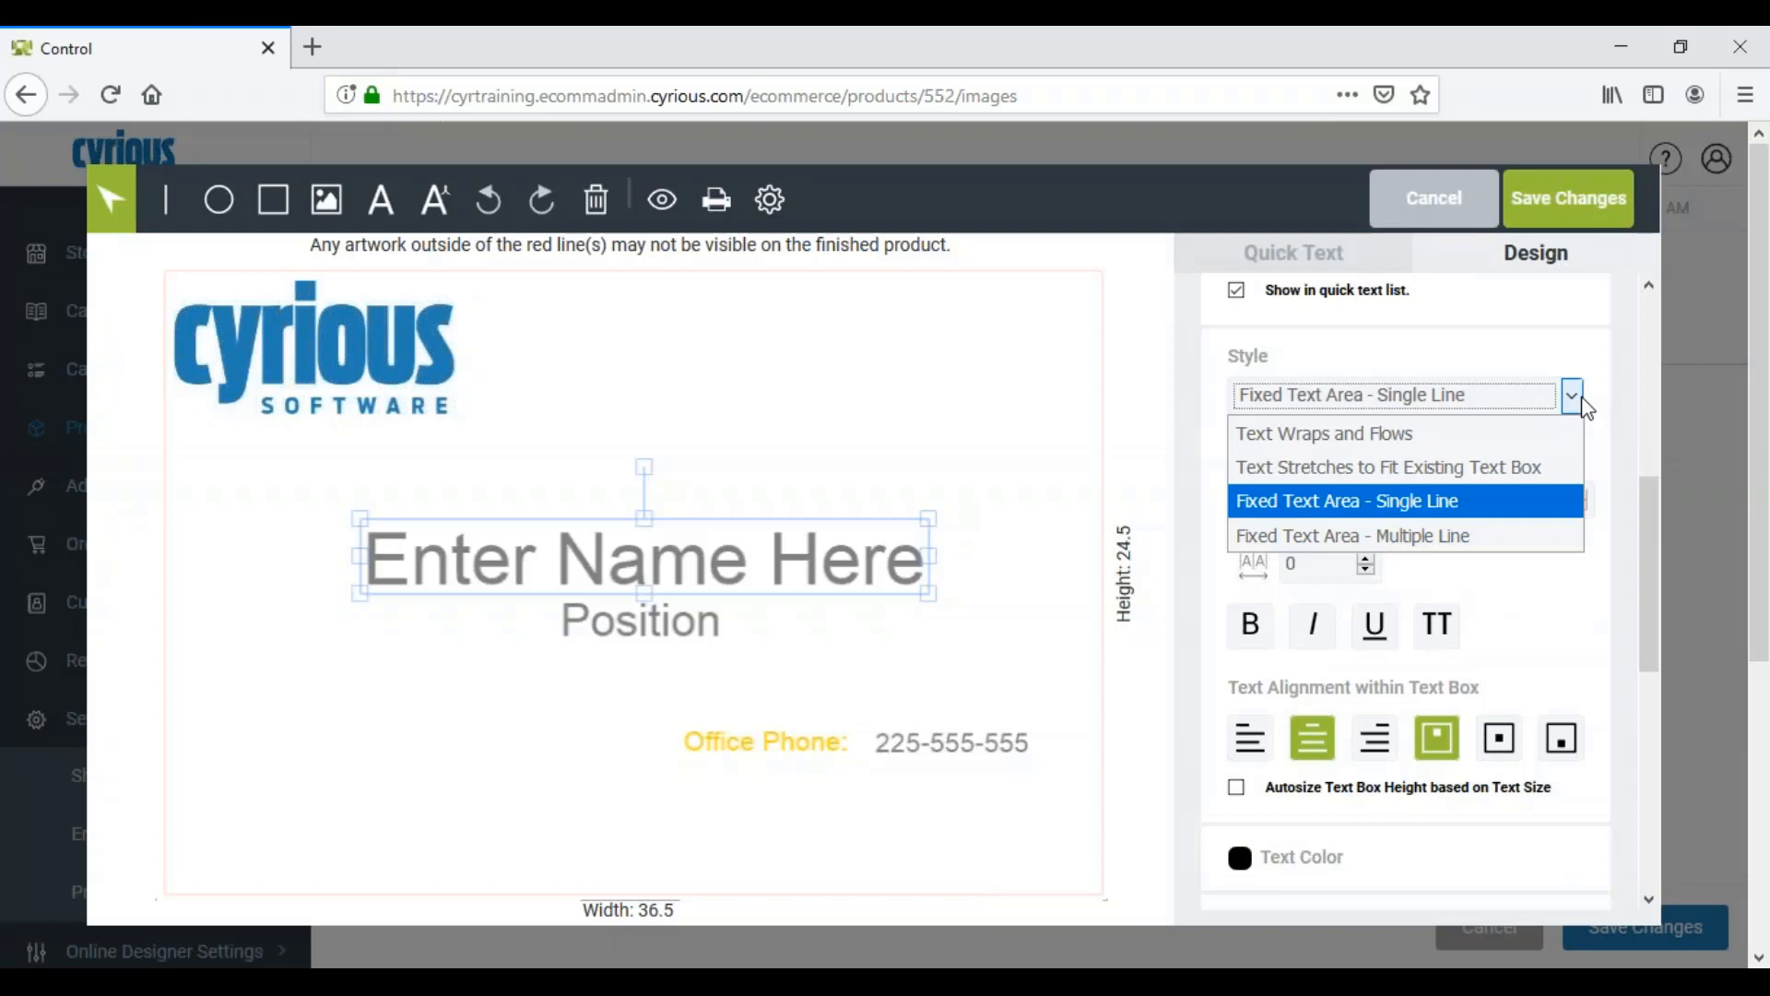
{"action": "left_click", "coordinate": [1575, 356]}
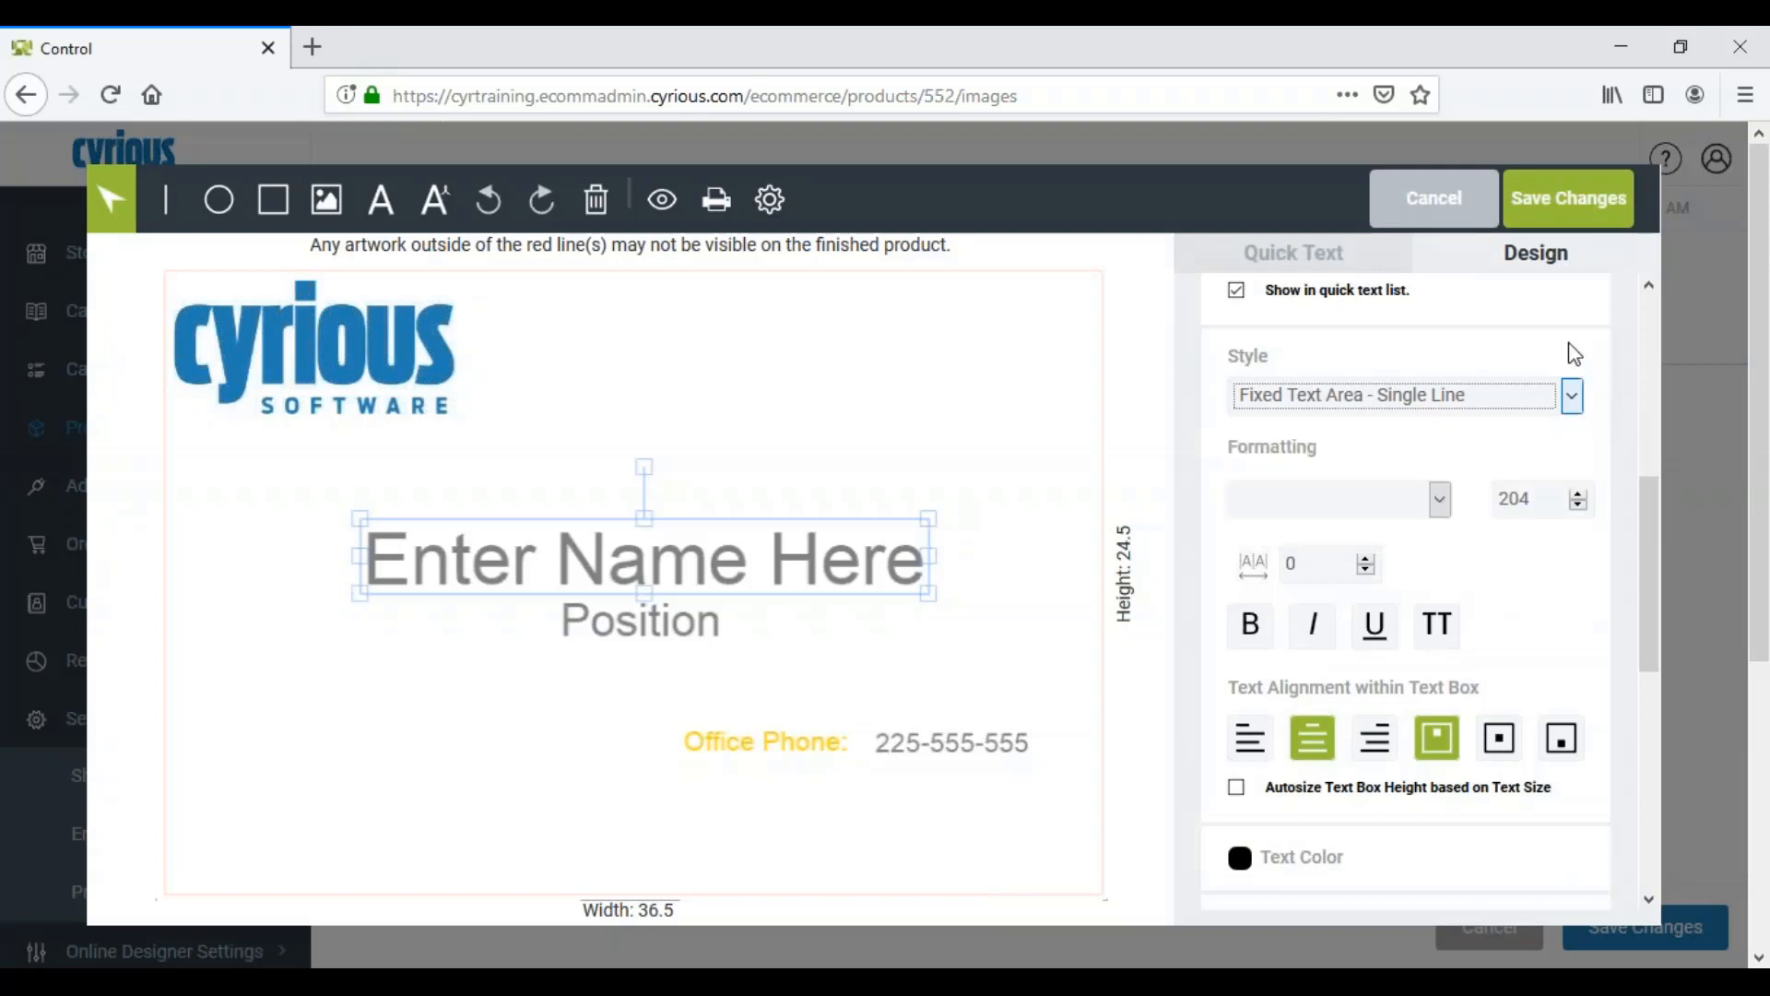
Set the name text's font to Arial and reduce its size to 200.
{"action": "left_click", "coordinate": [1441, 502]}
{"action": "left_click", "coordinate": [1310, 579]}
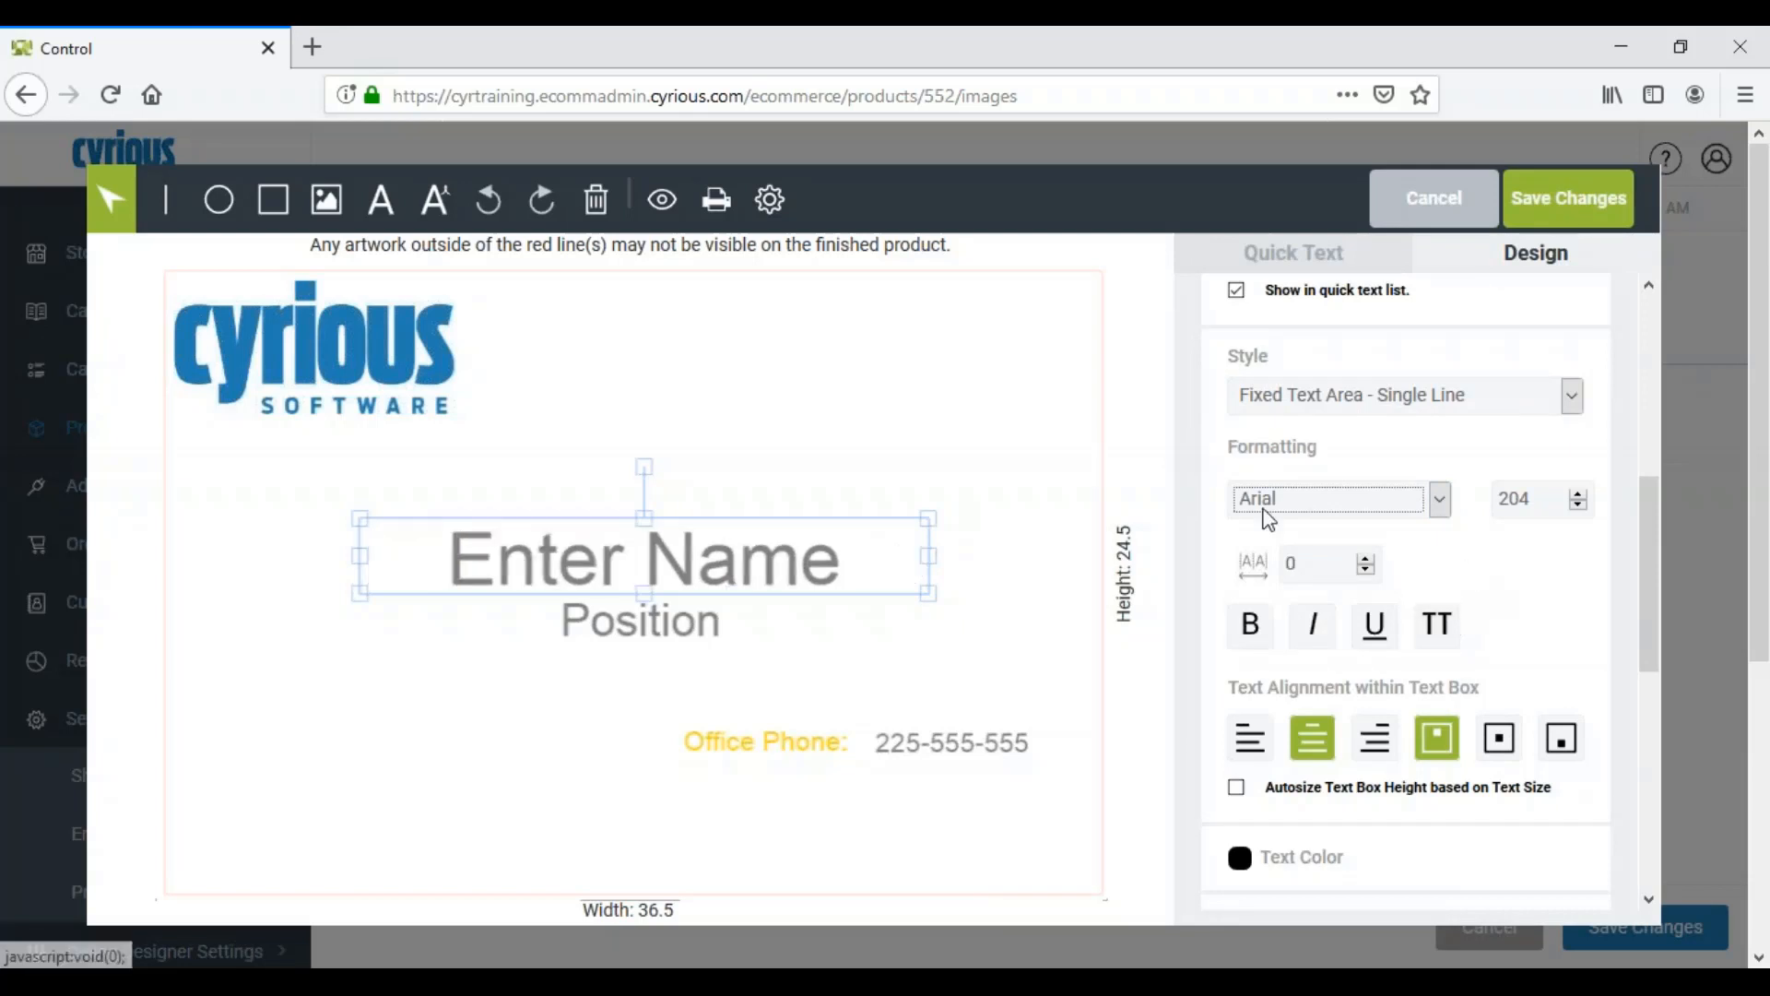
{"action": "left_click", "coordinate": [1579, 506]}
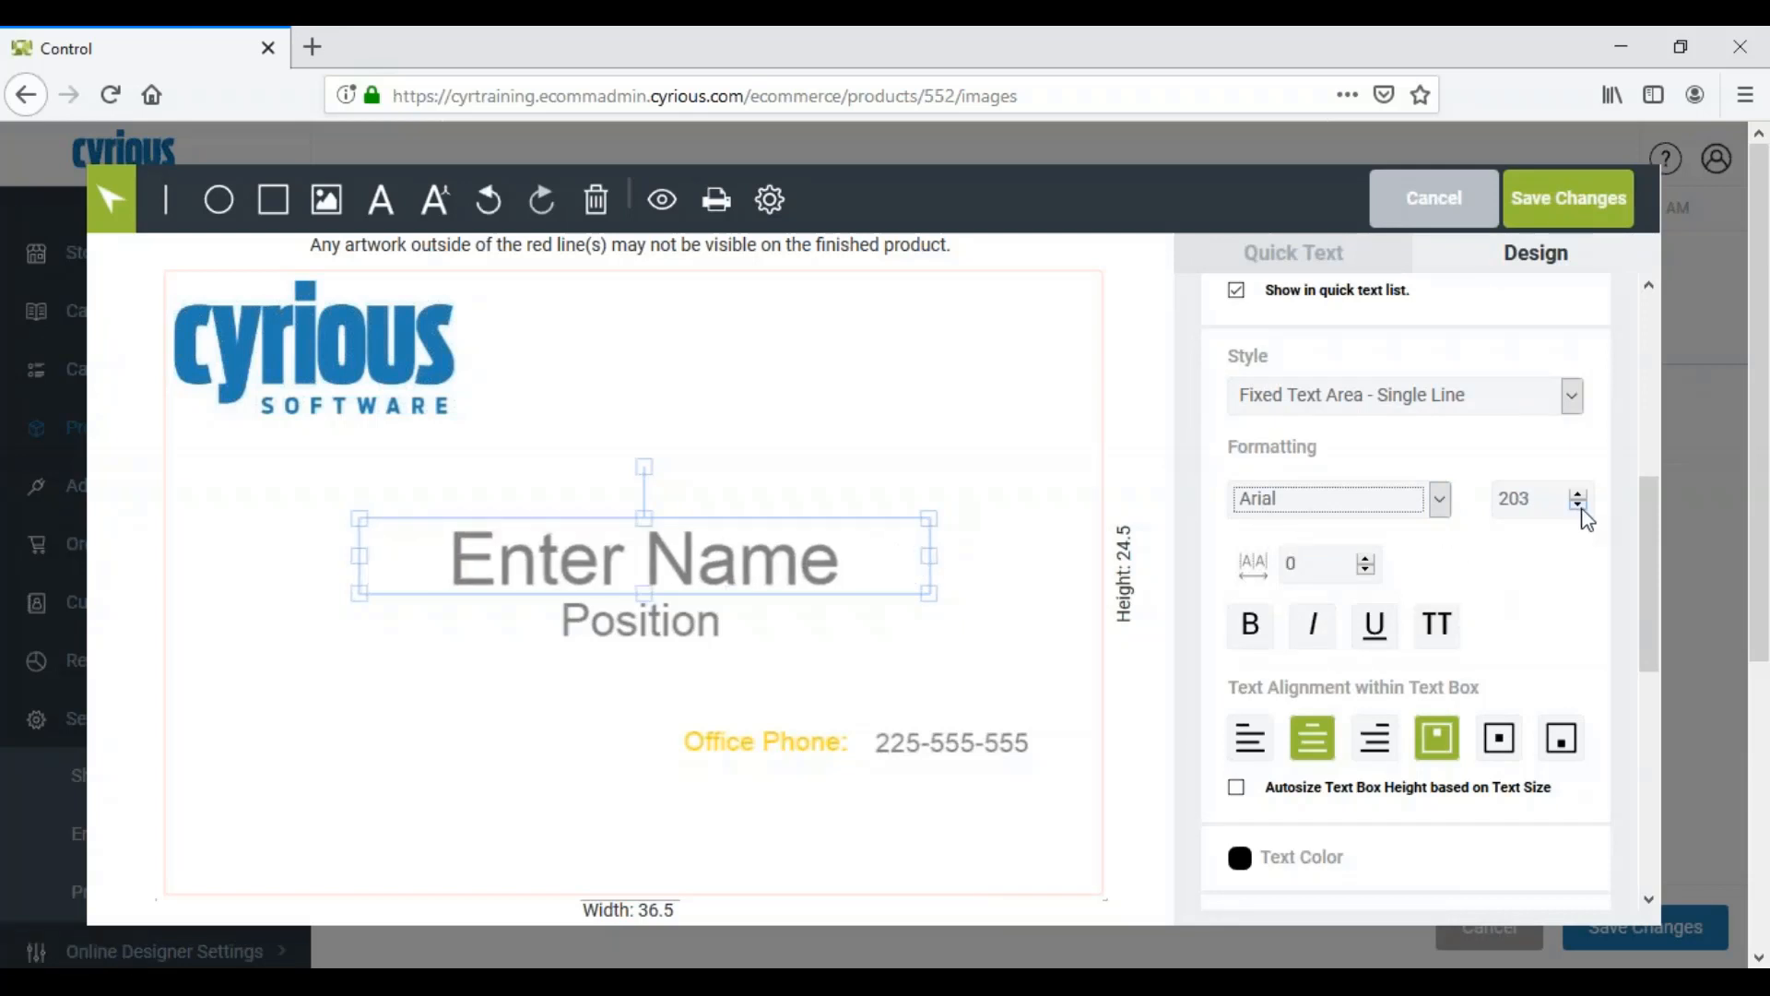
{"action": "left_click", "coordinate": [1580, 505]}
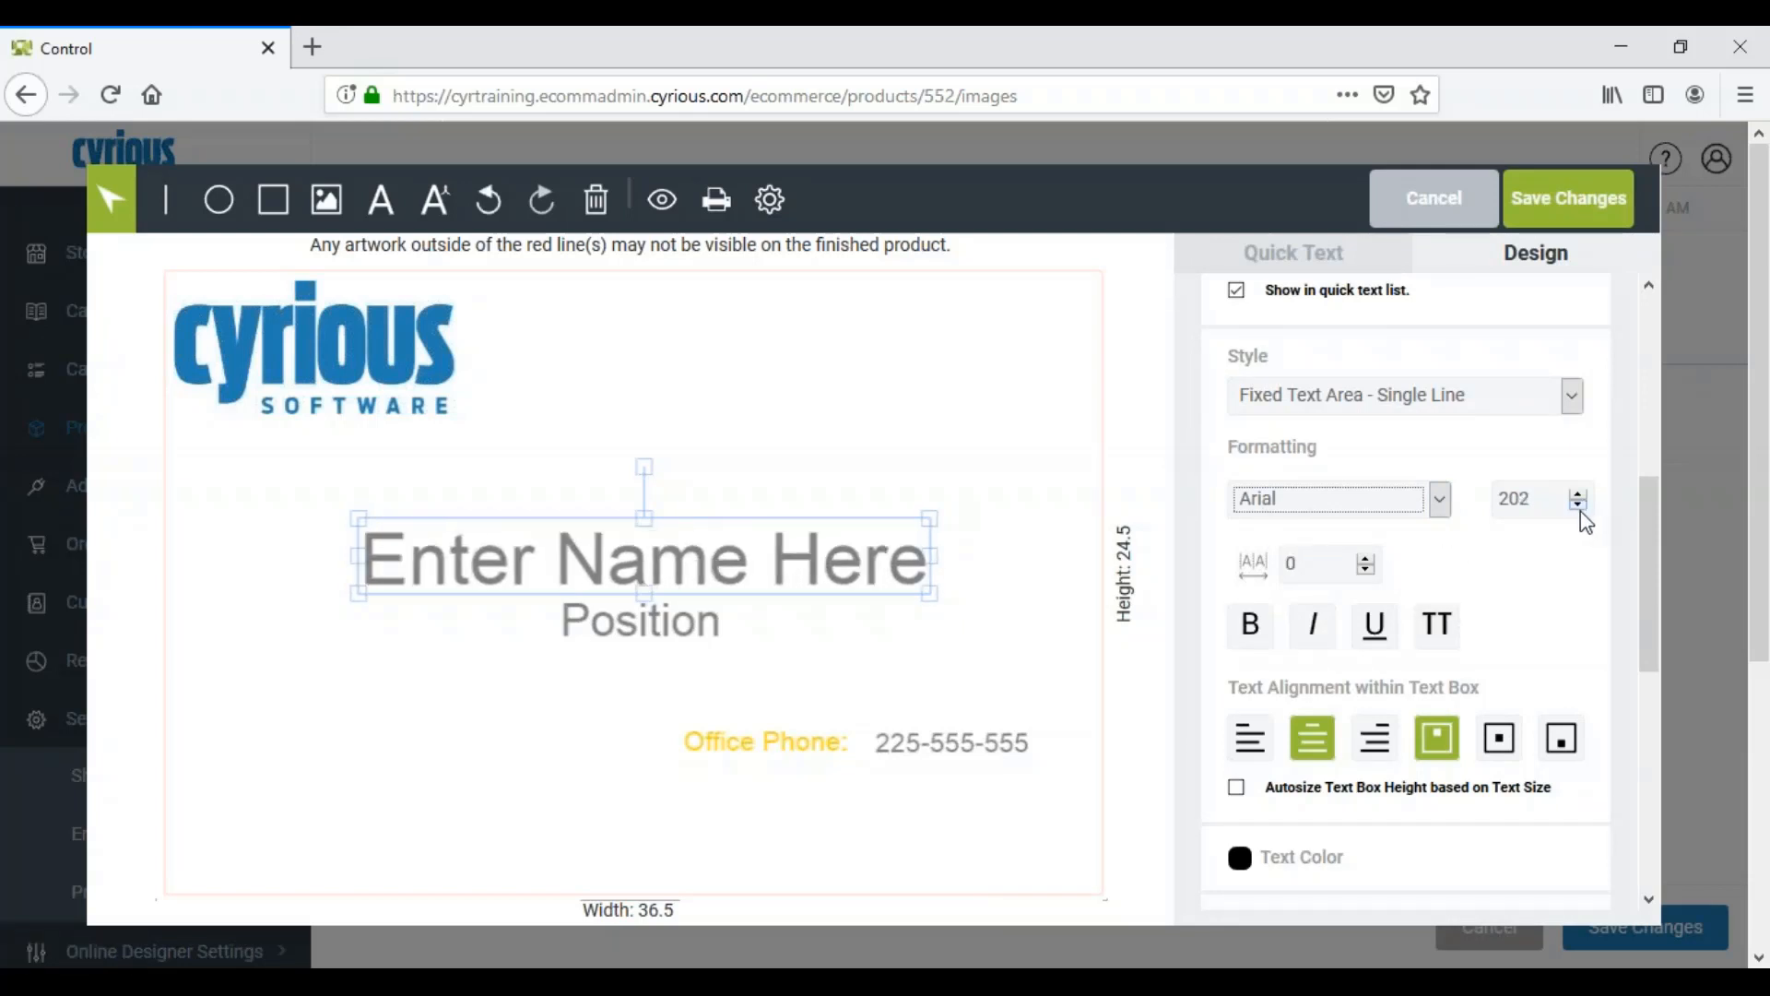
{"action": "left_click", "coordinate": [1580, 505]}
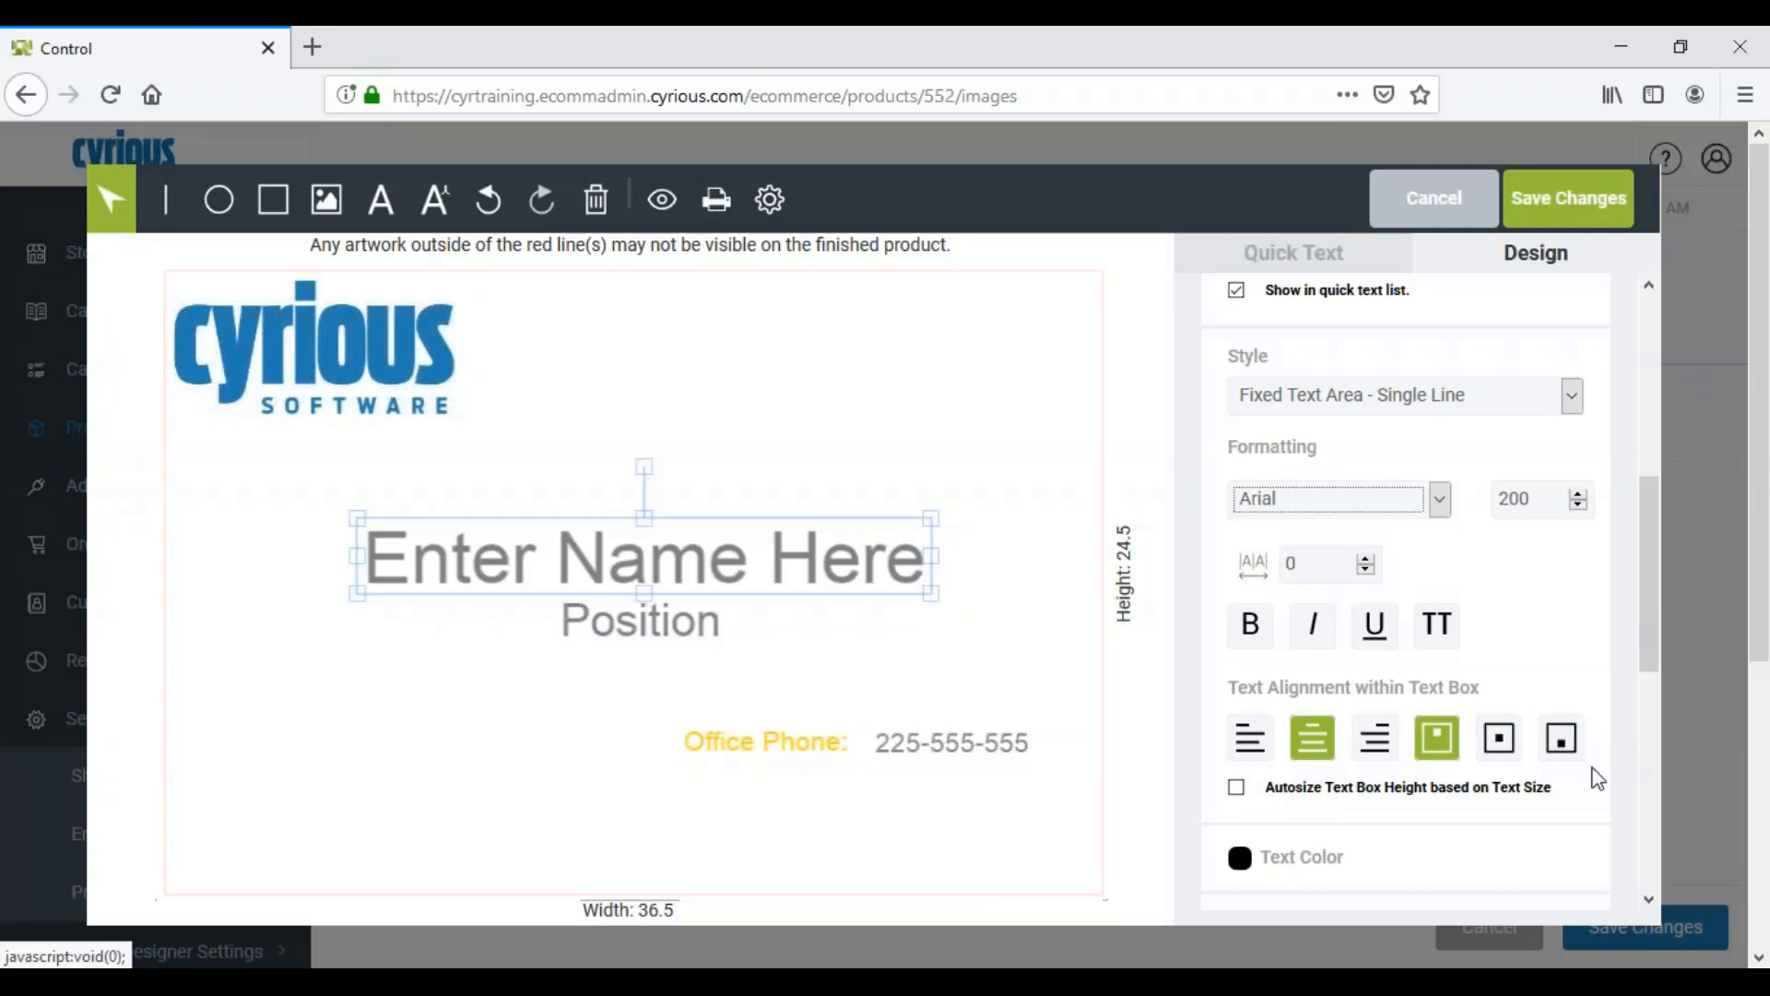
View the standard text colors and the custom swatch picker for the name text, then close them without choosing a color.
{"action": "scroll", "coordinate": [1598, 656], "scroll_direction": "down", "scroll_amount": 5}
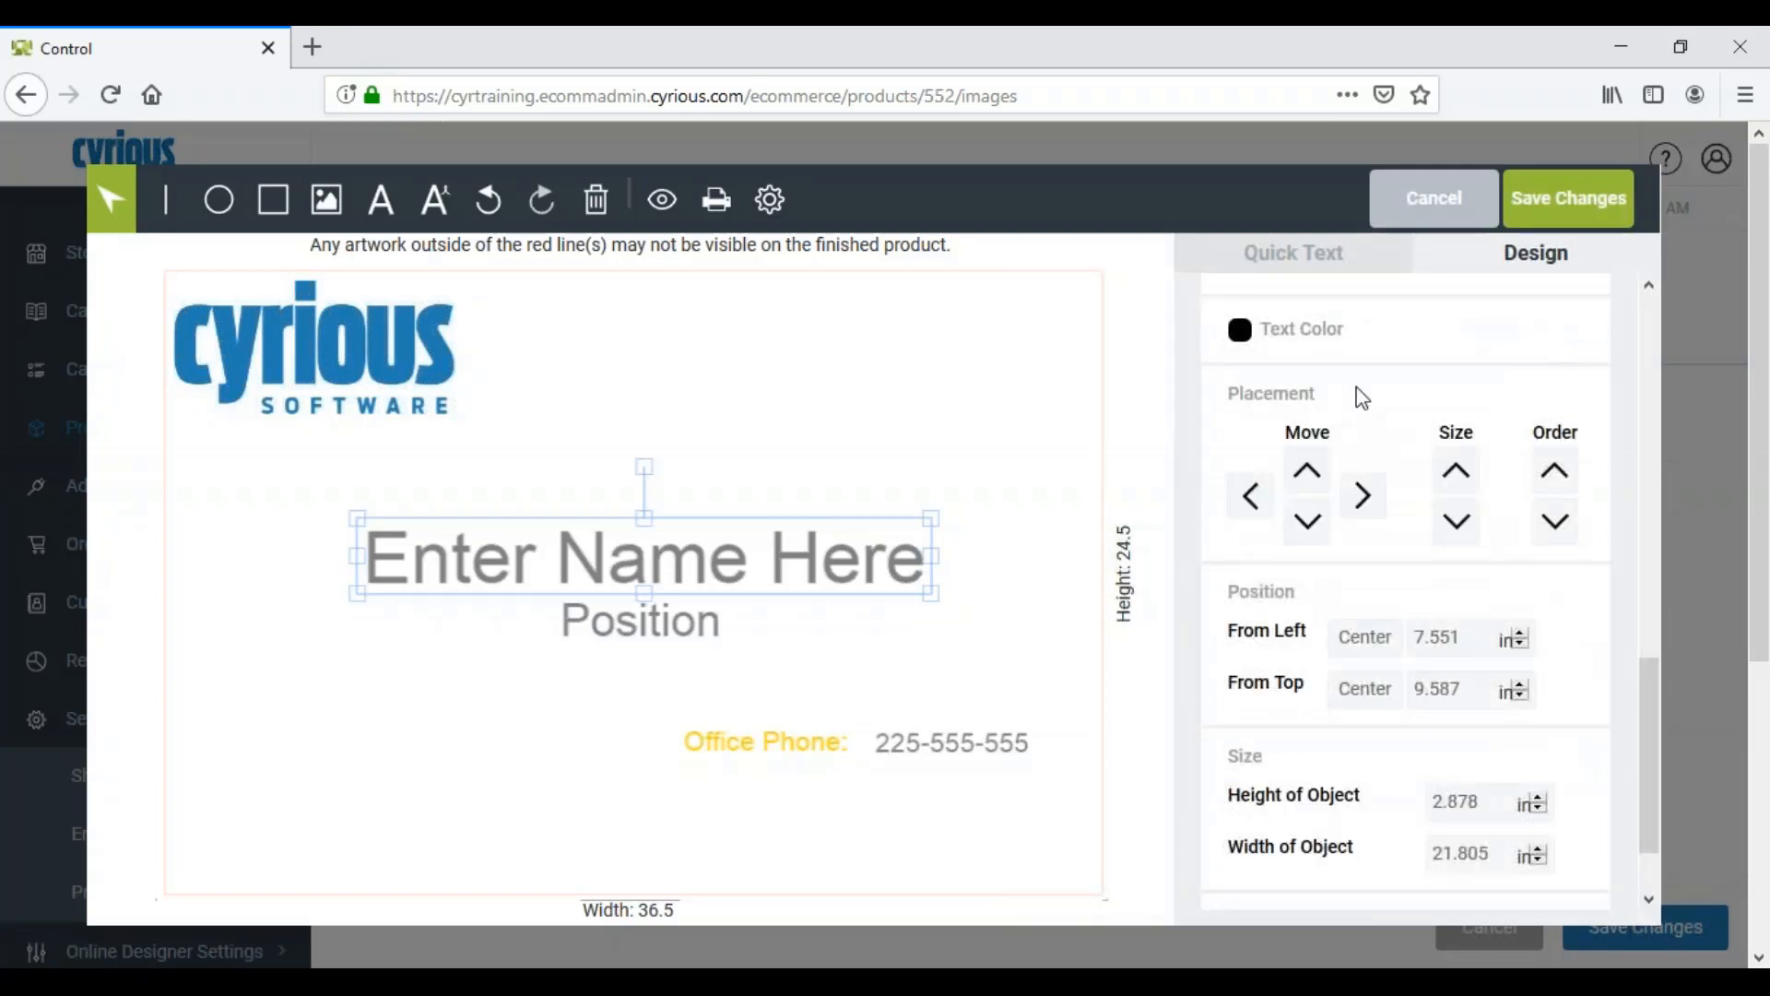
{"action": "left_click", "coordinate": [1239, 332]}
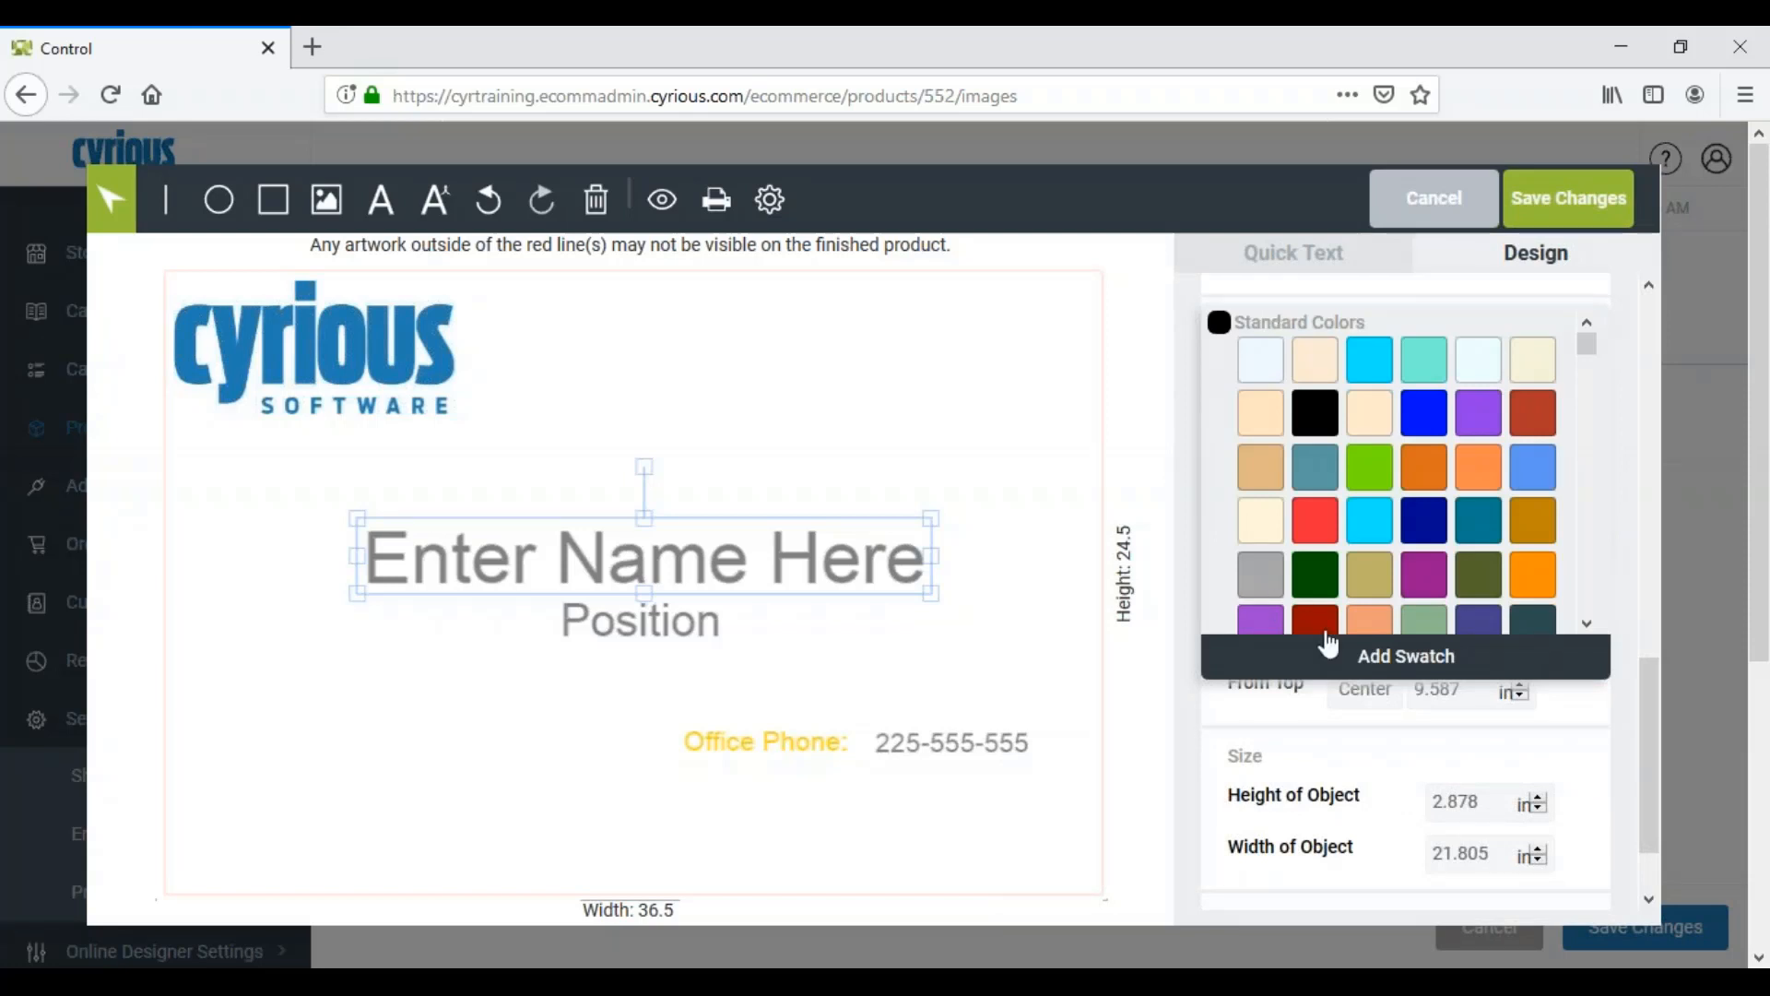
{"action": "left_click", "coordinate": [1374, 659]}
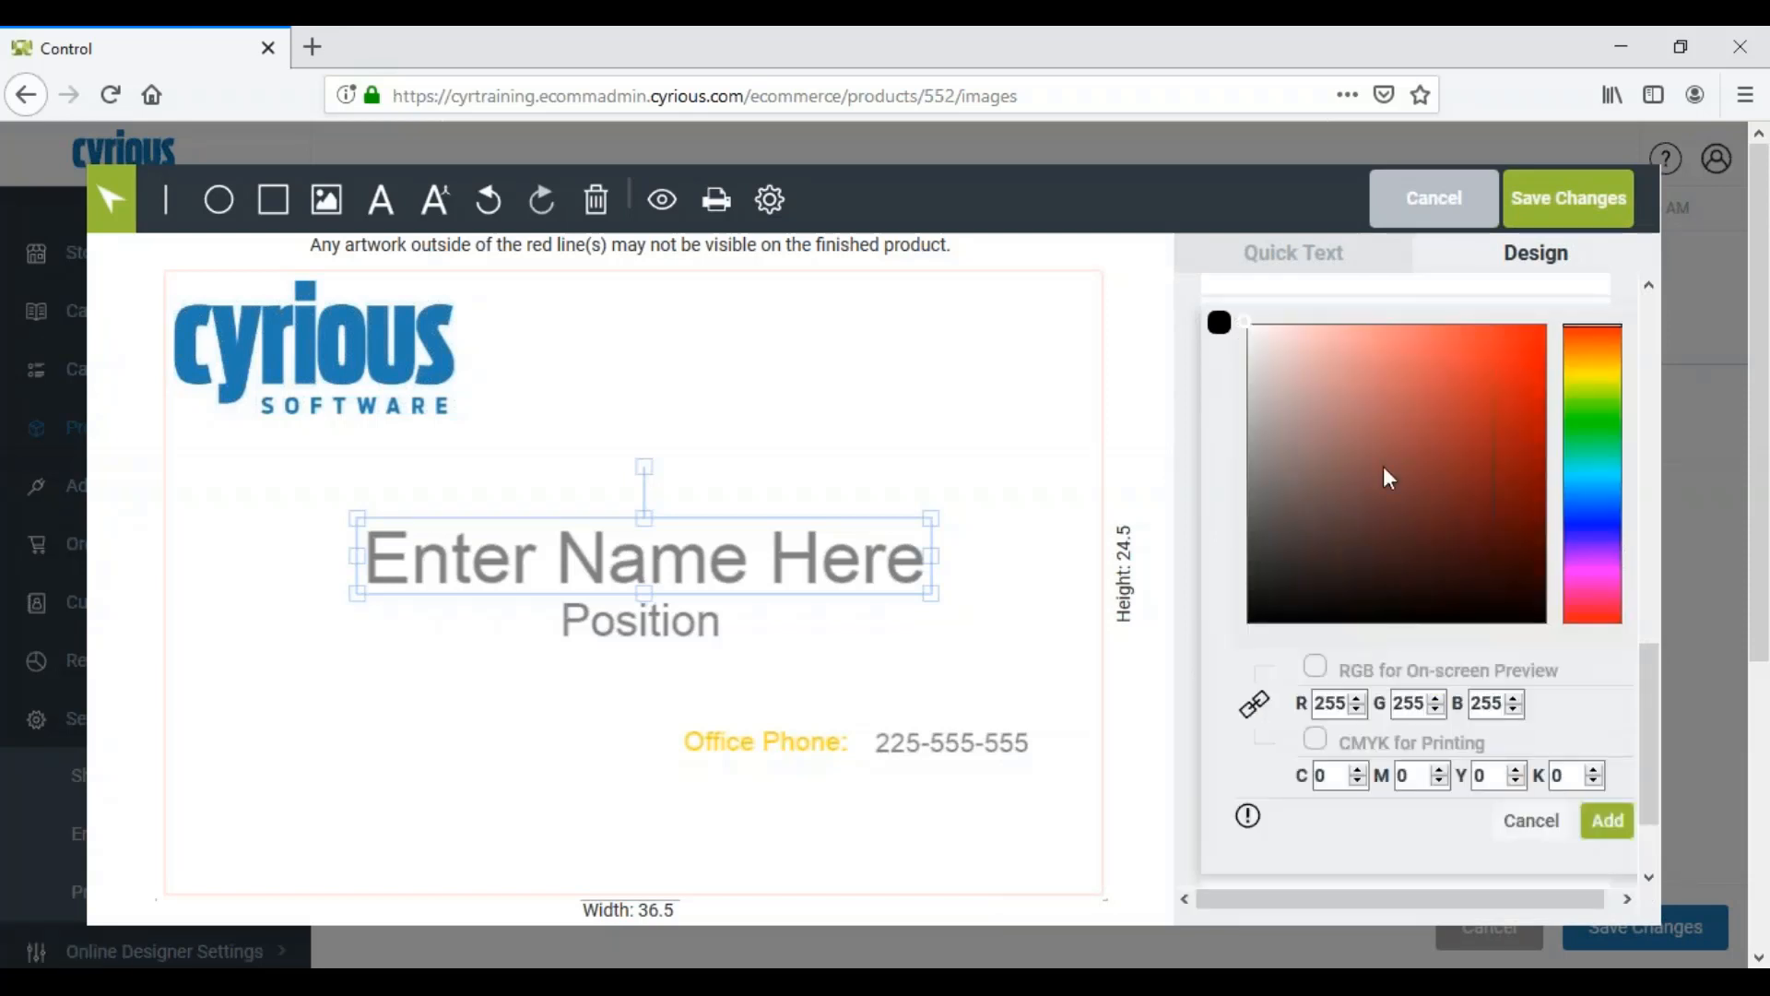
{"action": "left_click", "coordinate": [1220, 324]}
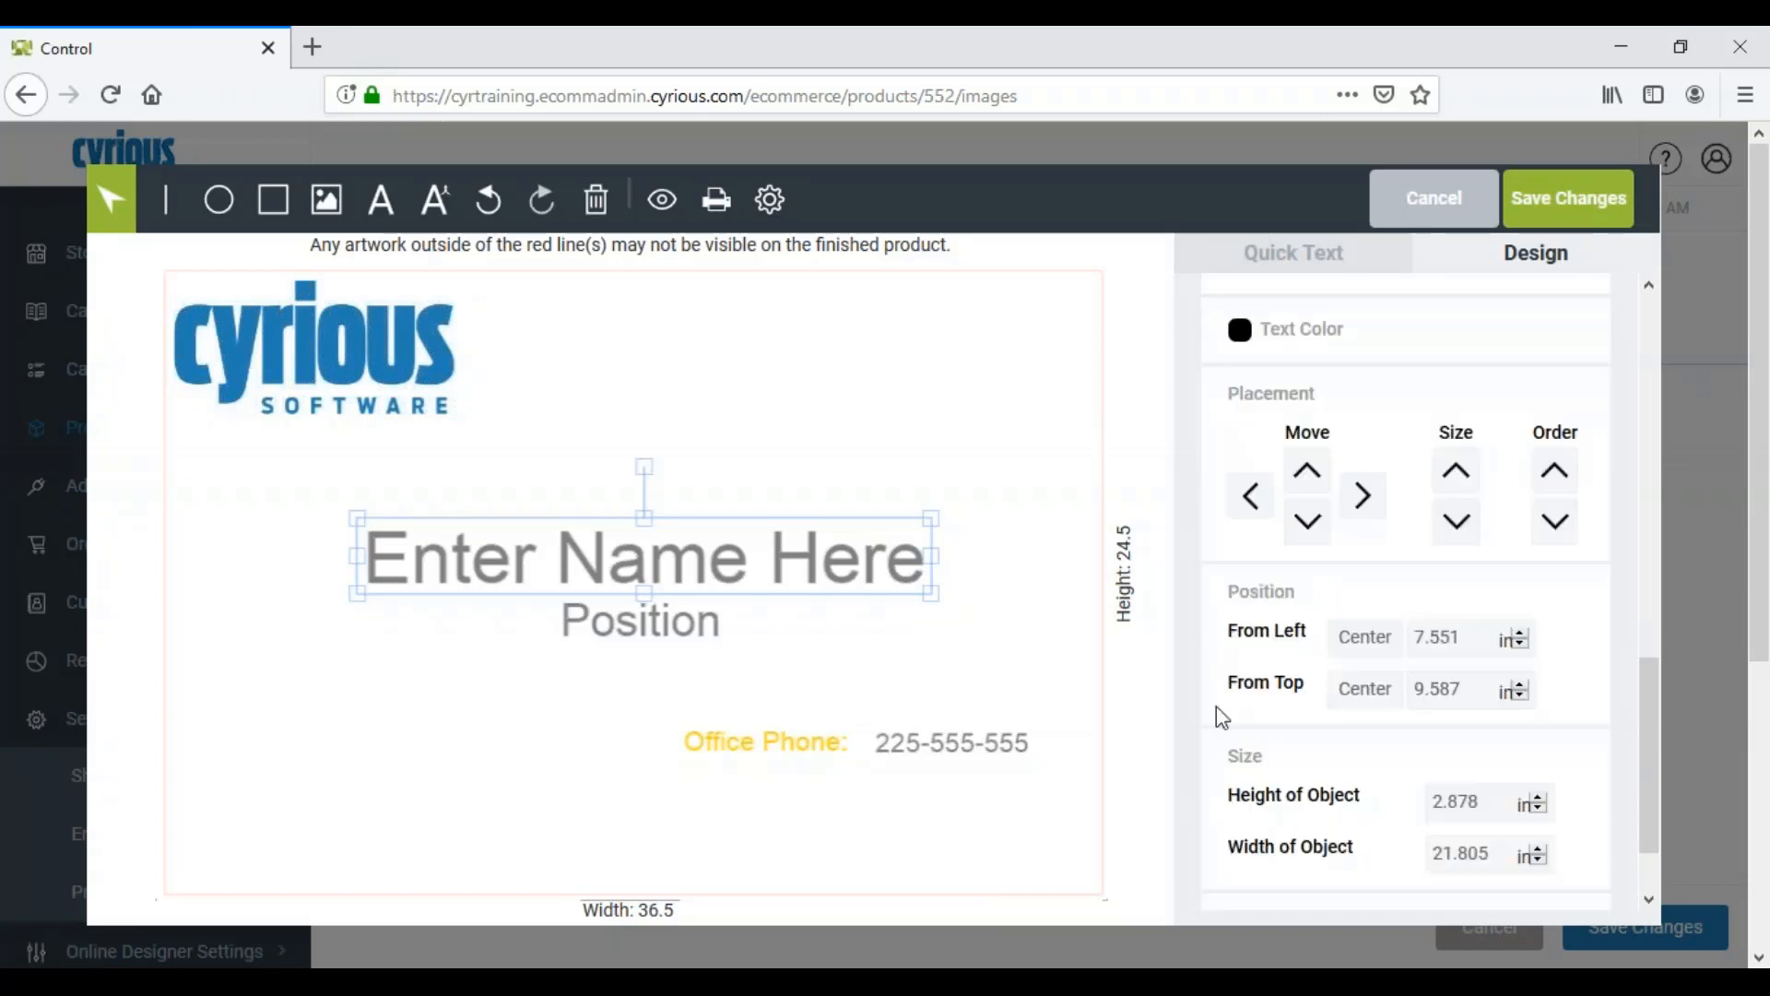
Try the placement controls on the name text by nudging it sideways, and lock the text.
{"action": "scroll", "coordinate": [1260, 752], "scroll_direction": "down", "scroll_amount": 2}
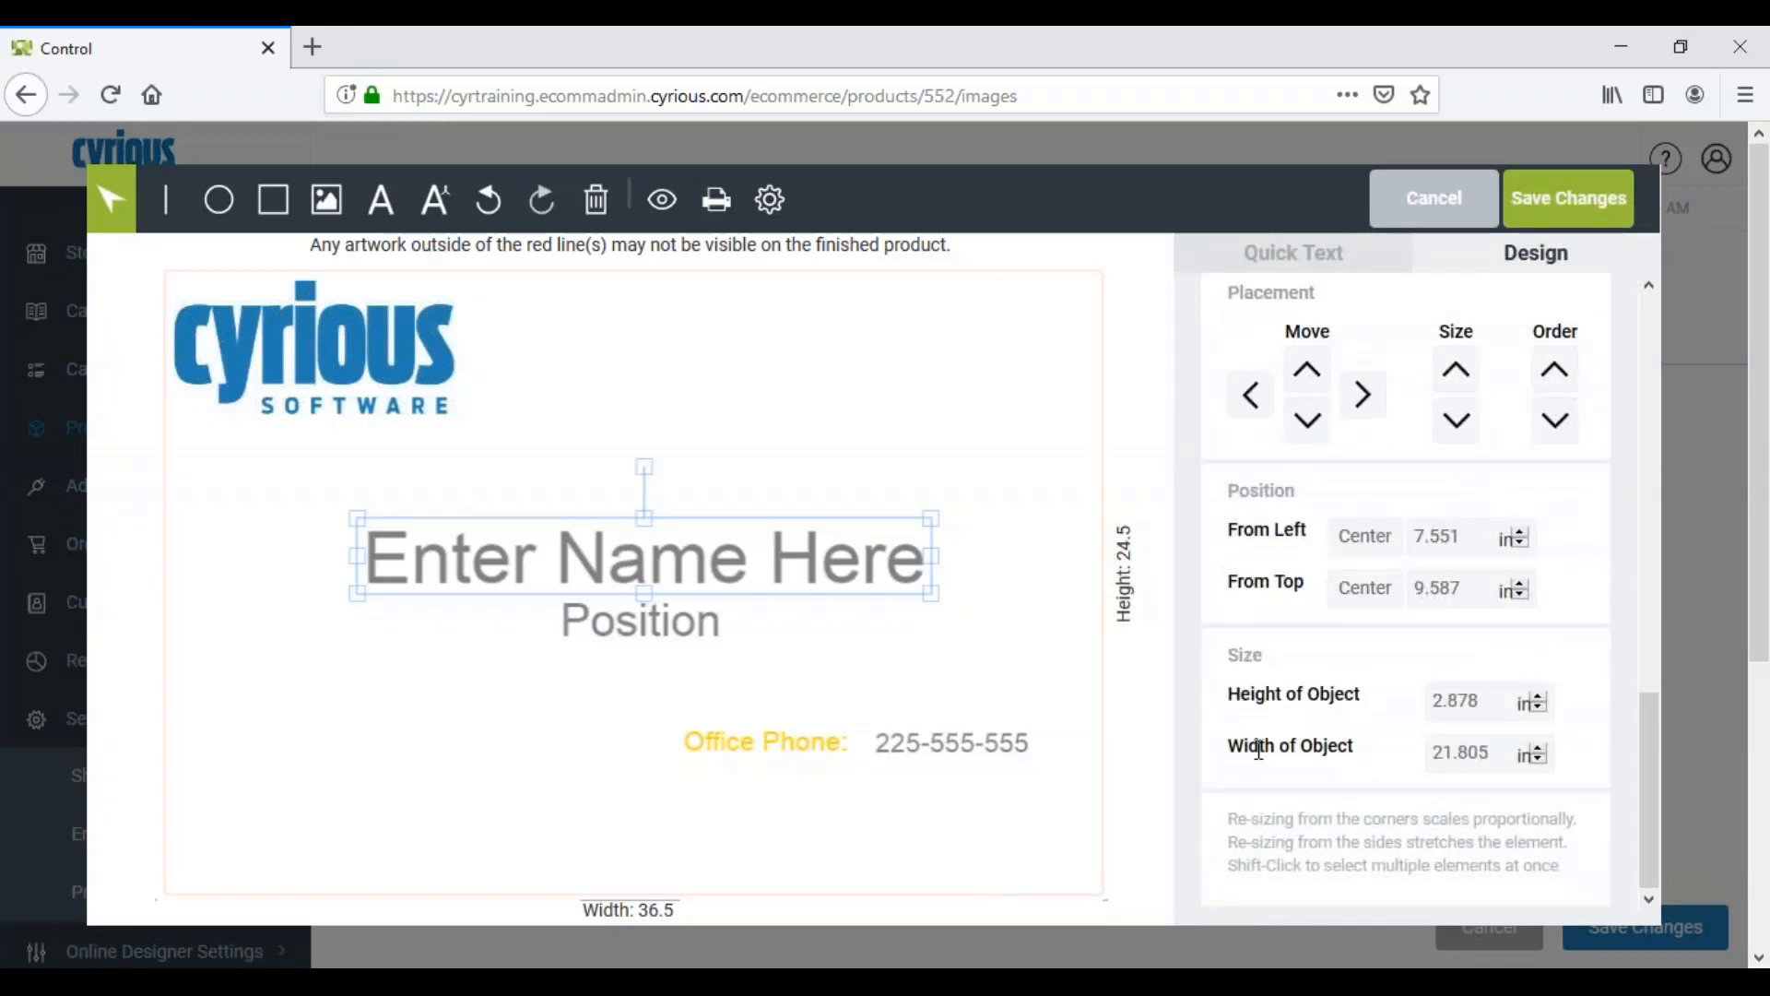
{"action": "left_click", "coordinate": [1352, 406]}
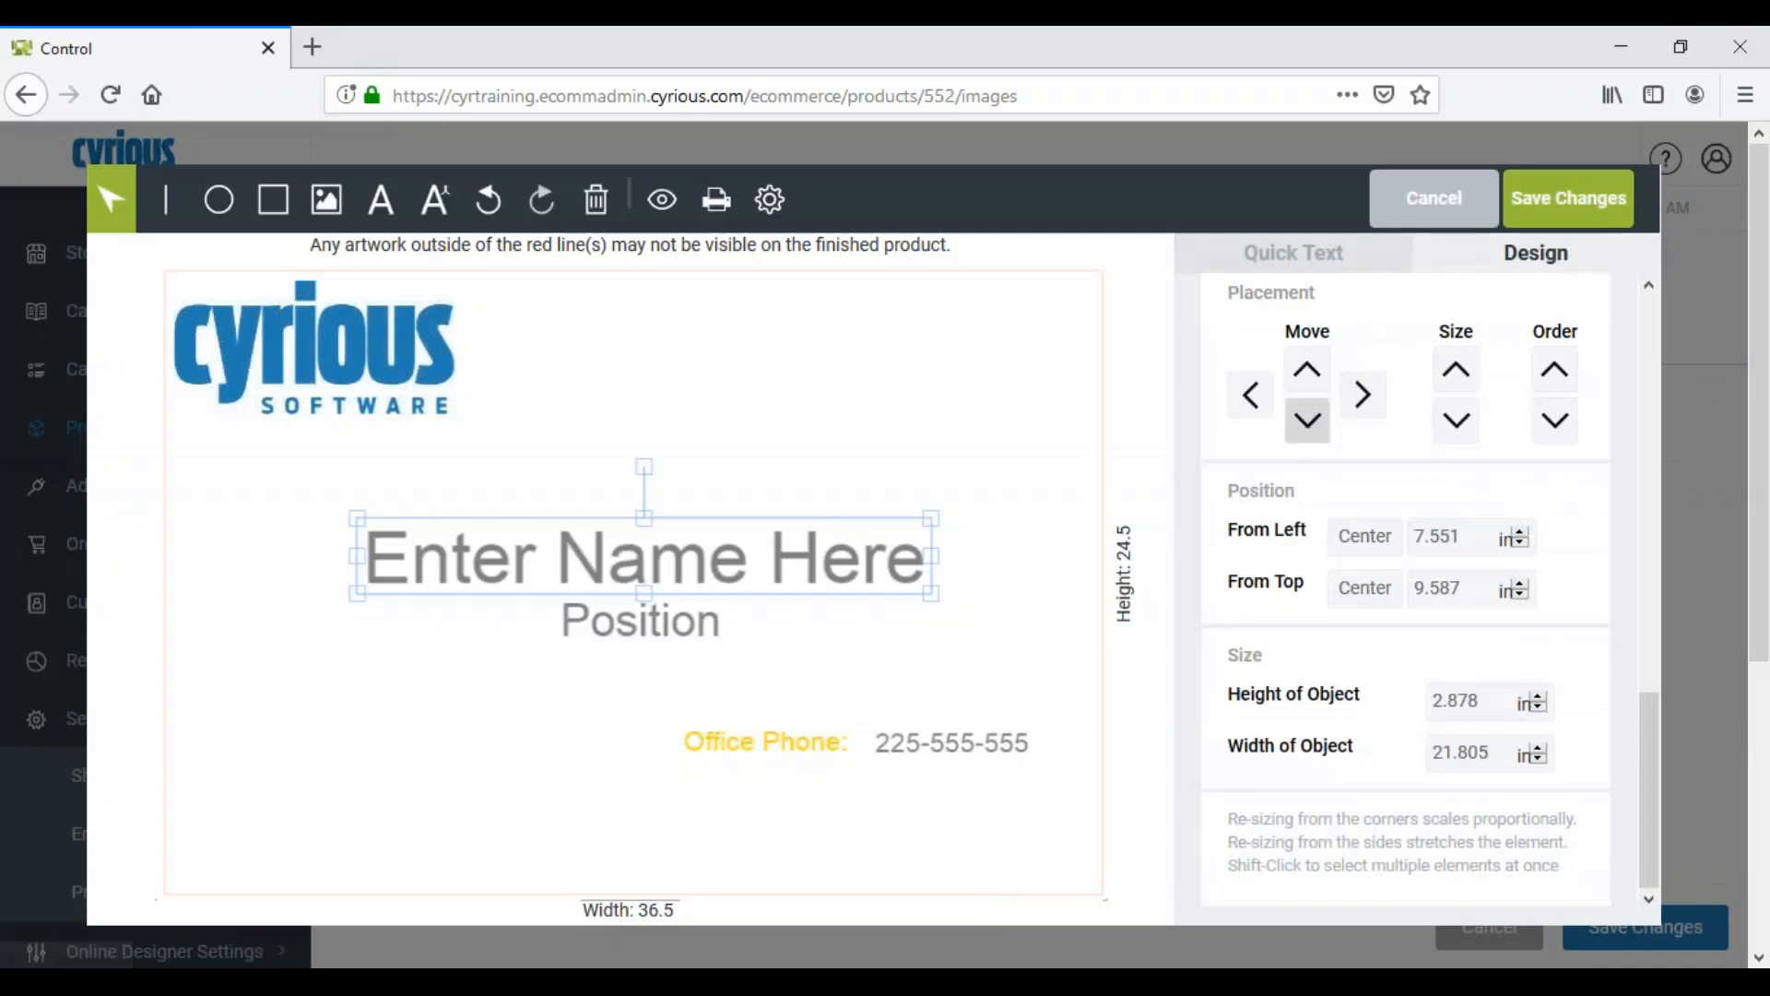
{"action": "left_click", "coordinate": [1256, 406]}
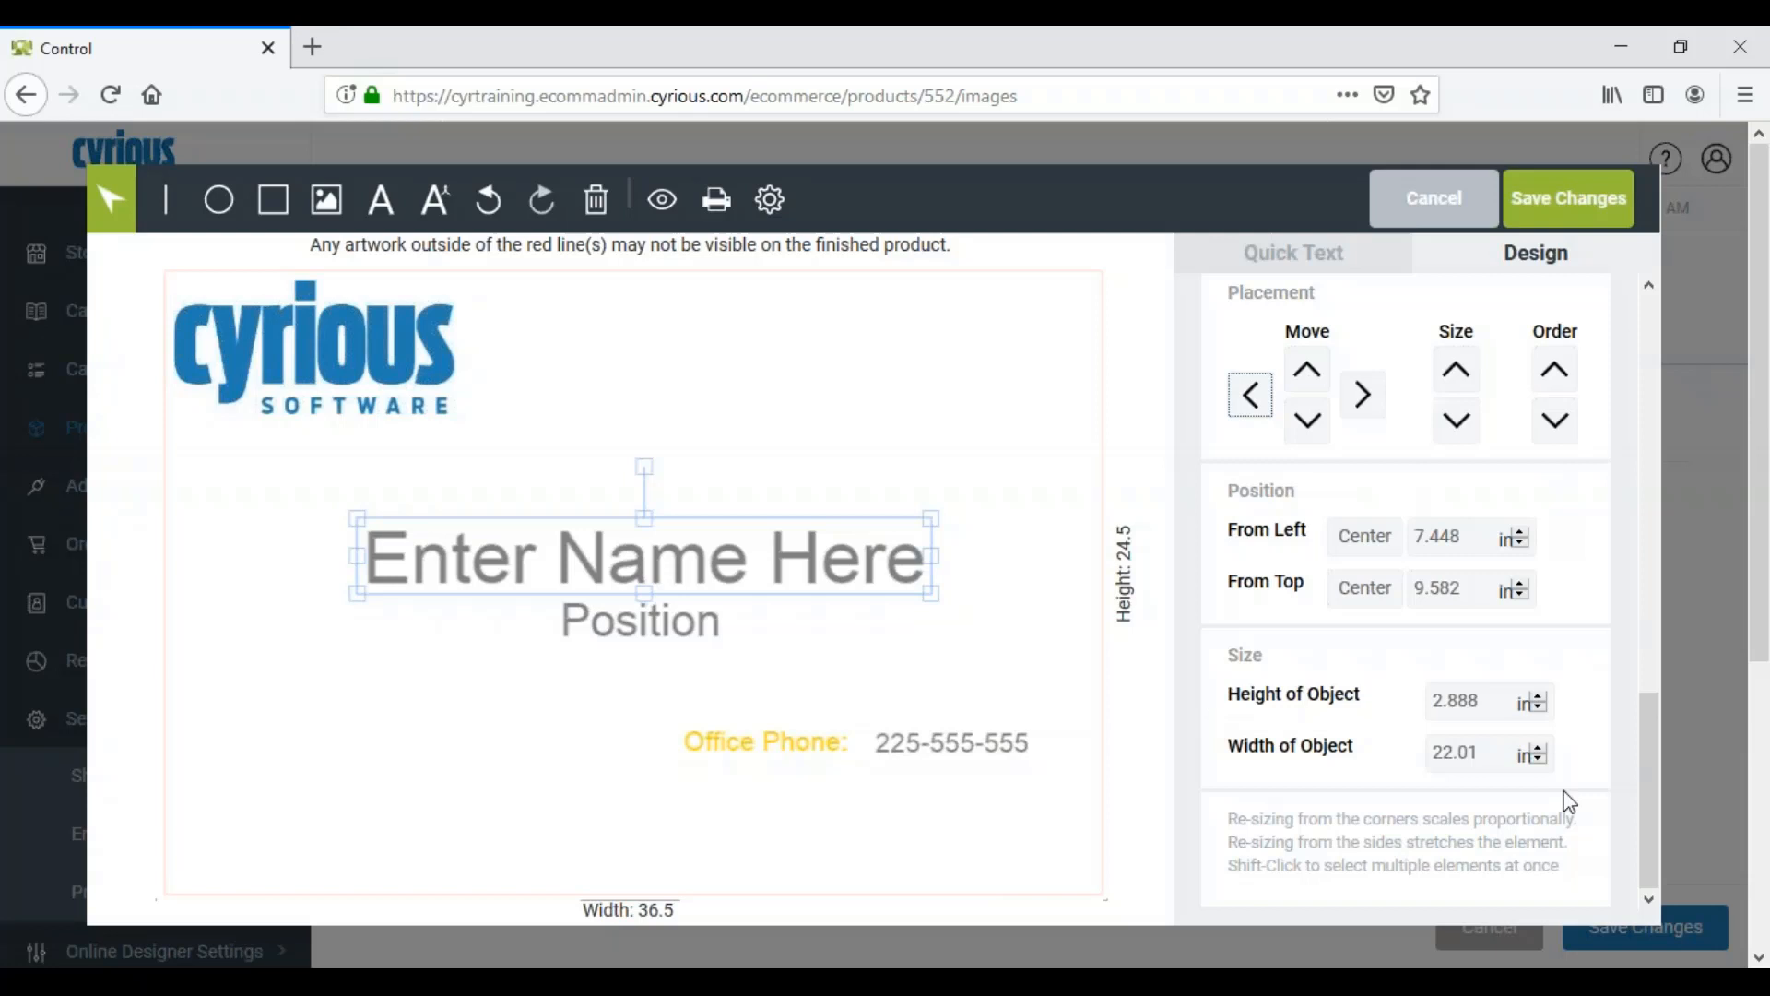
{"action": "scroll", "coordinate": [1570, 802], "scroll_direction": "up", "scroll_amount": 10}
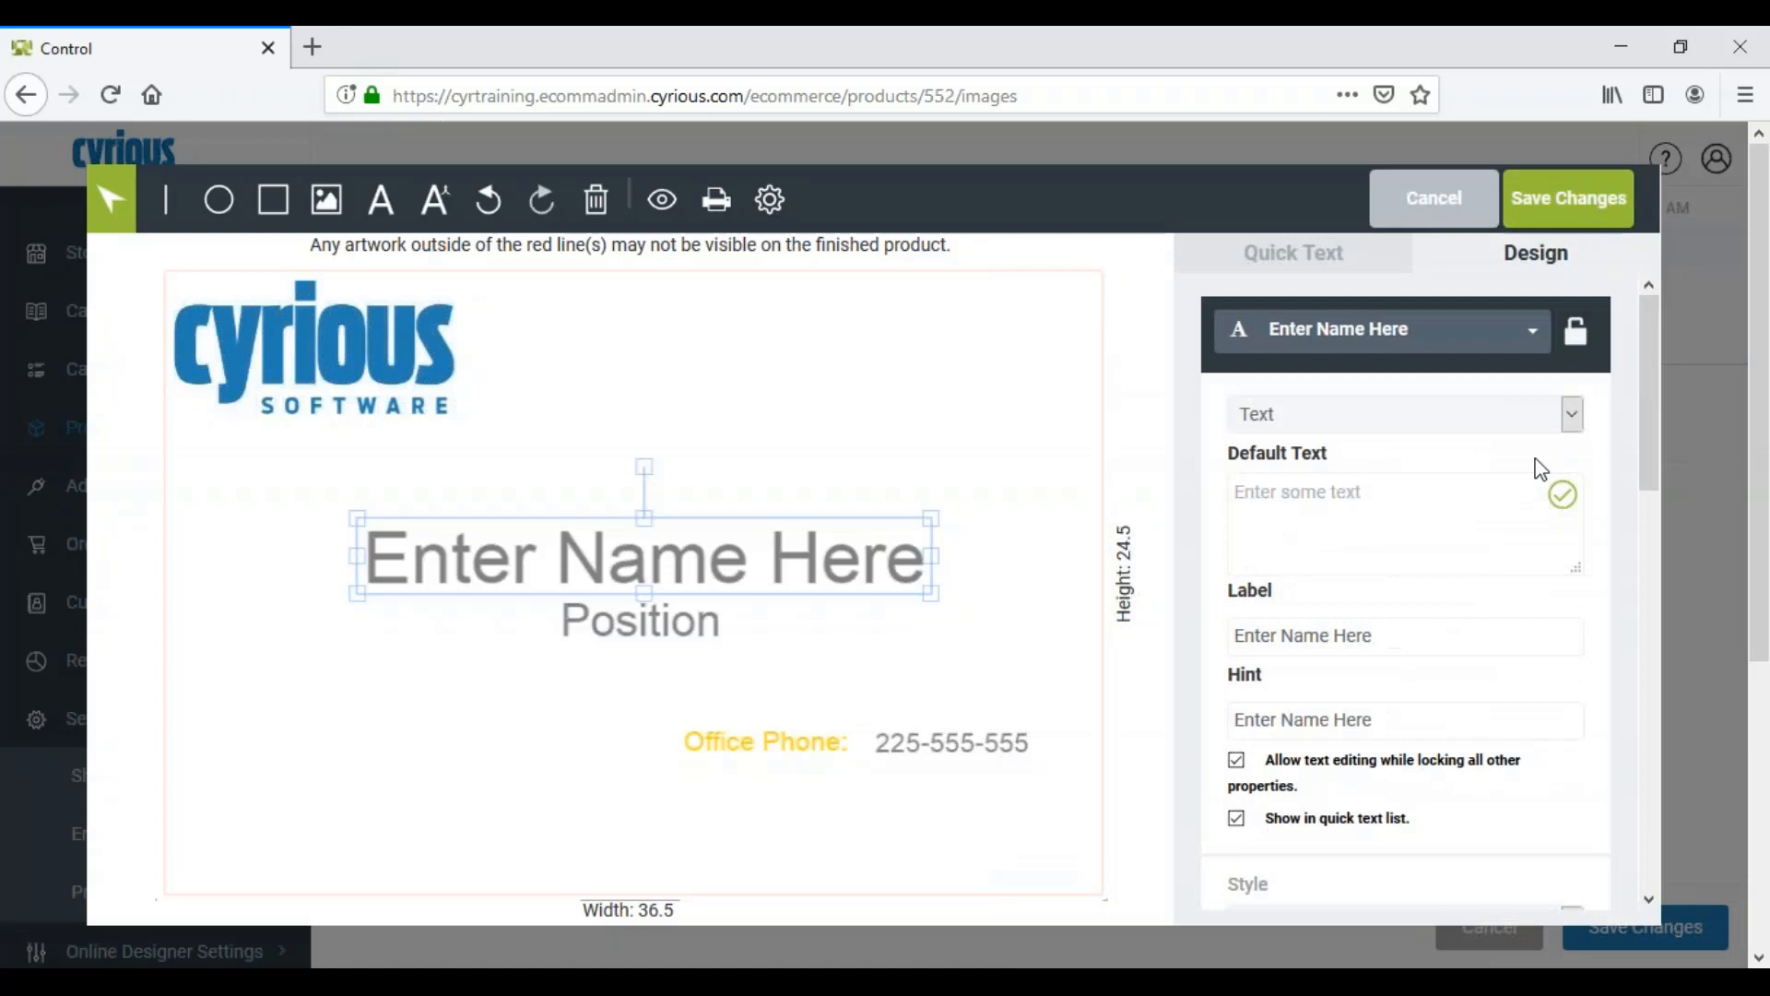
{"action": "left_click", "coordinate": [1578, 332]}
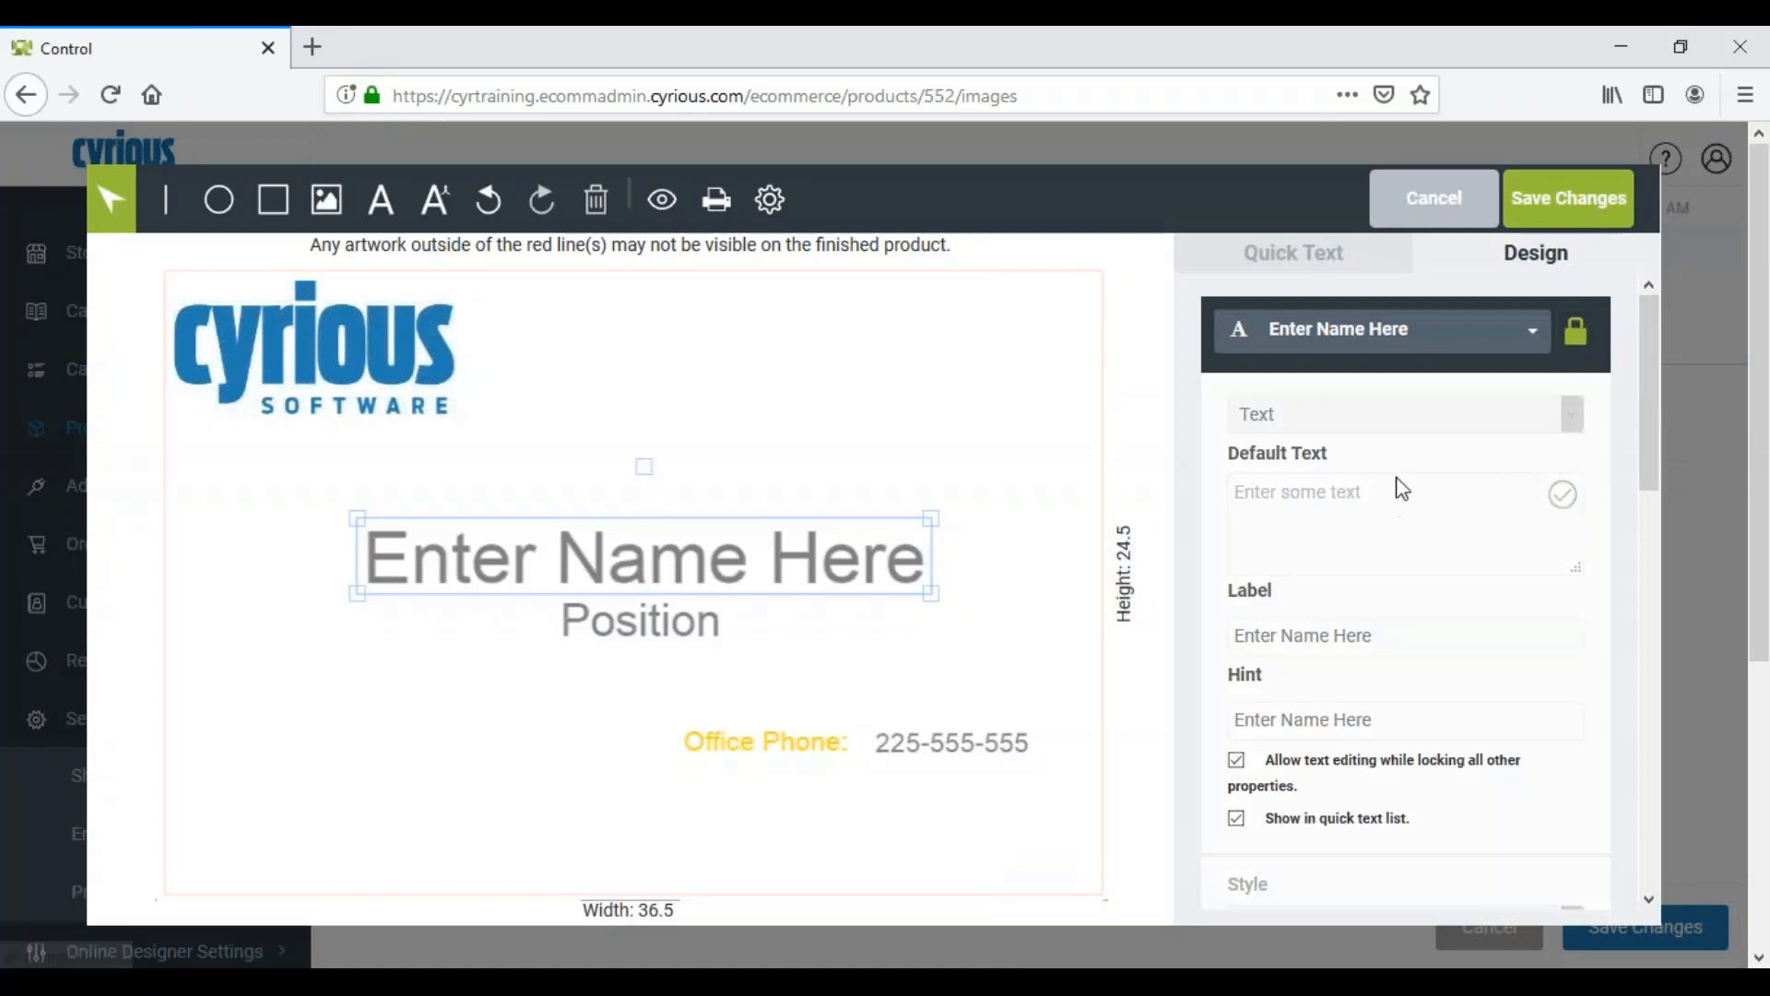
Select the Cust 5 logo image, unlock it and label it "Logo".
{"action": "left_click", "coordinate": [1531, 343]}
{"action": "left_click", "coordinate": [1349, 526]}
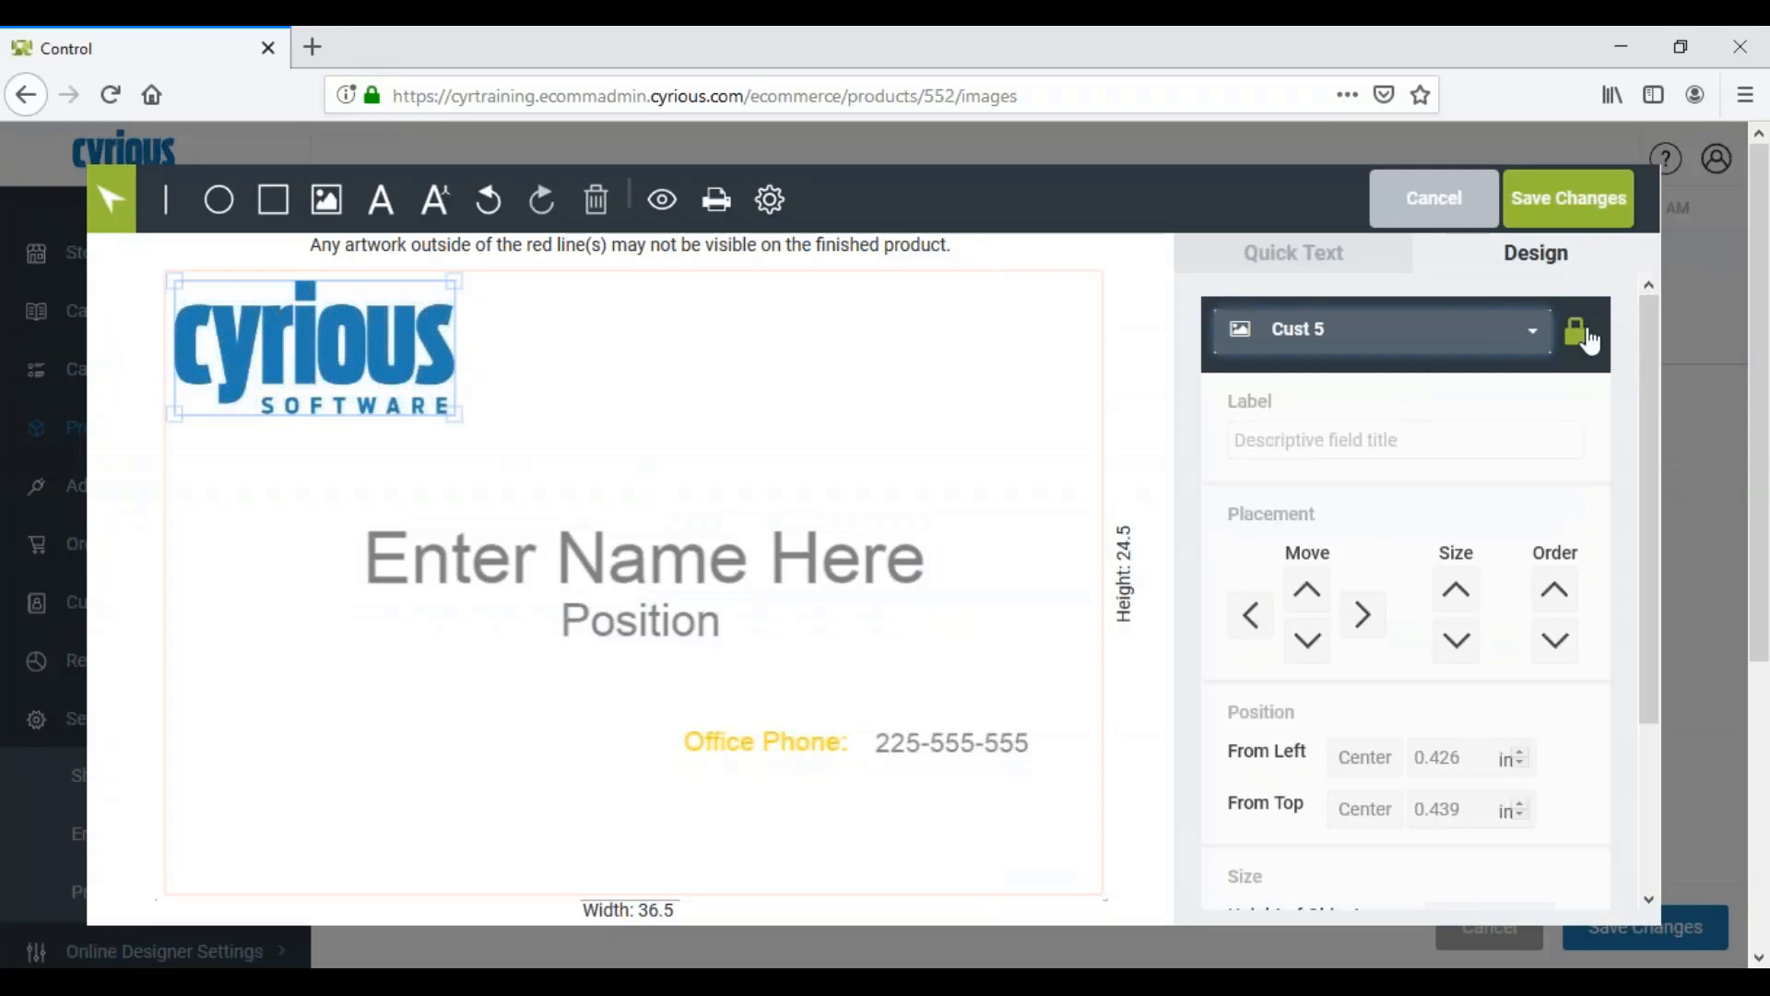
{"action": "left_click", "coordinate": [325, 359]}
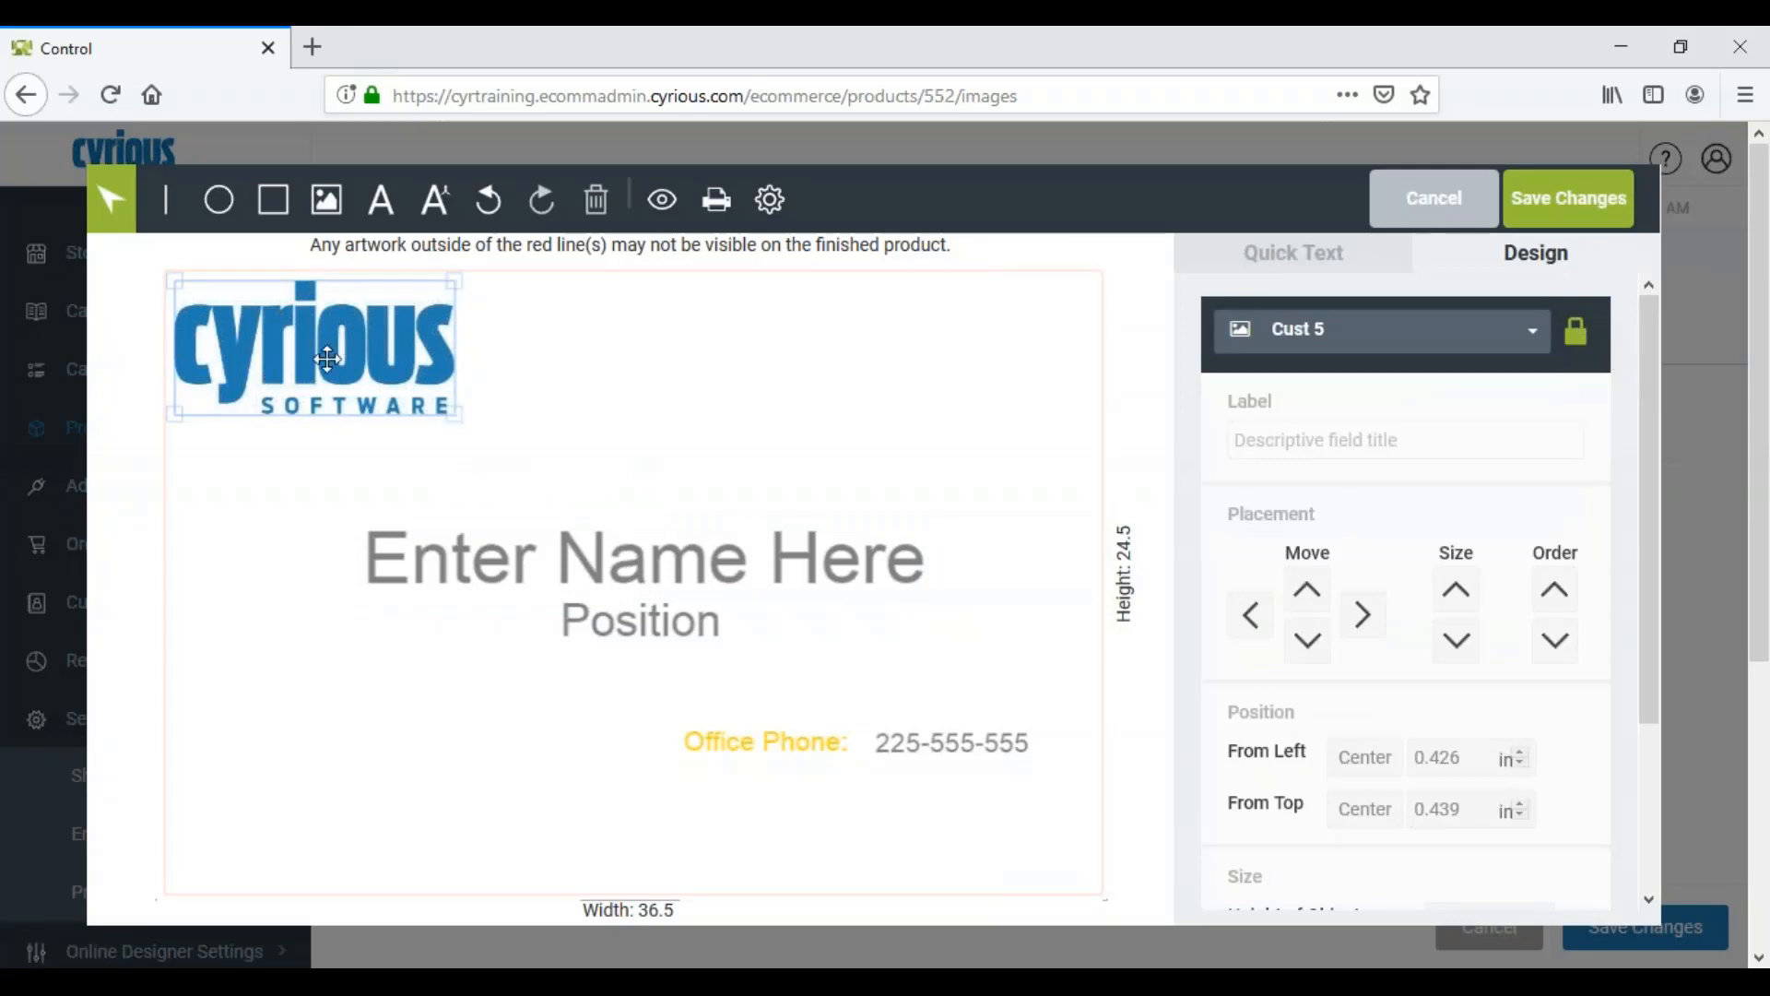
{"action": "left_click", "coordinate": [1584, 347]}
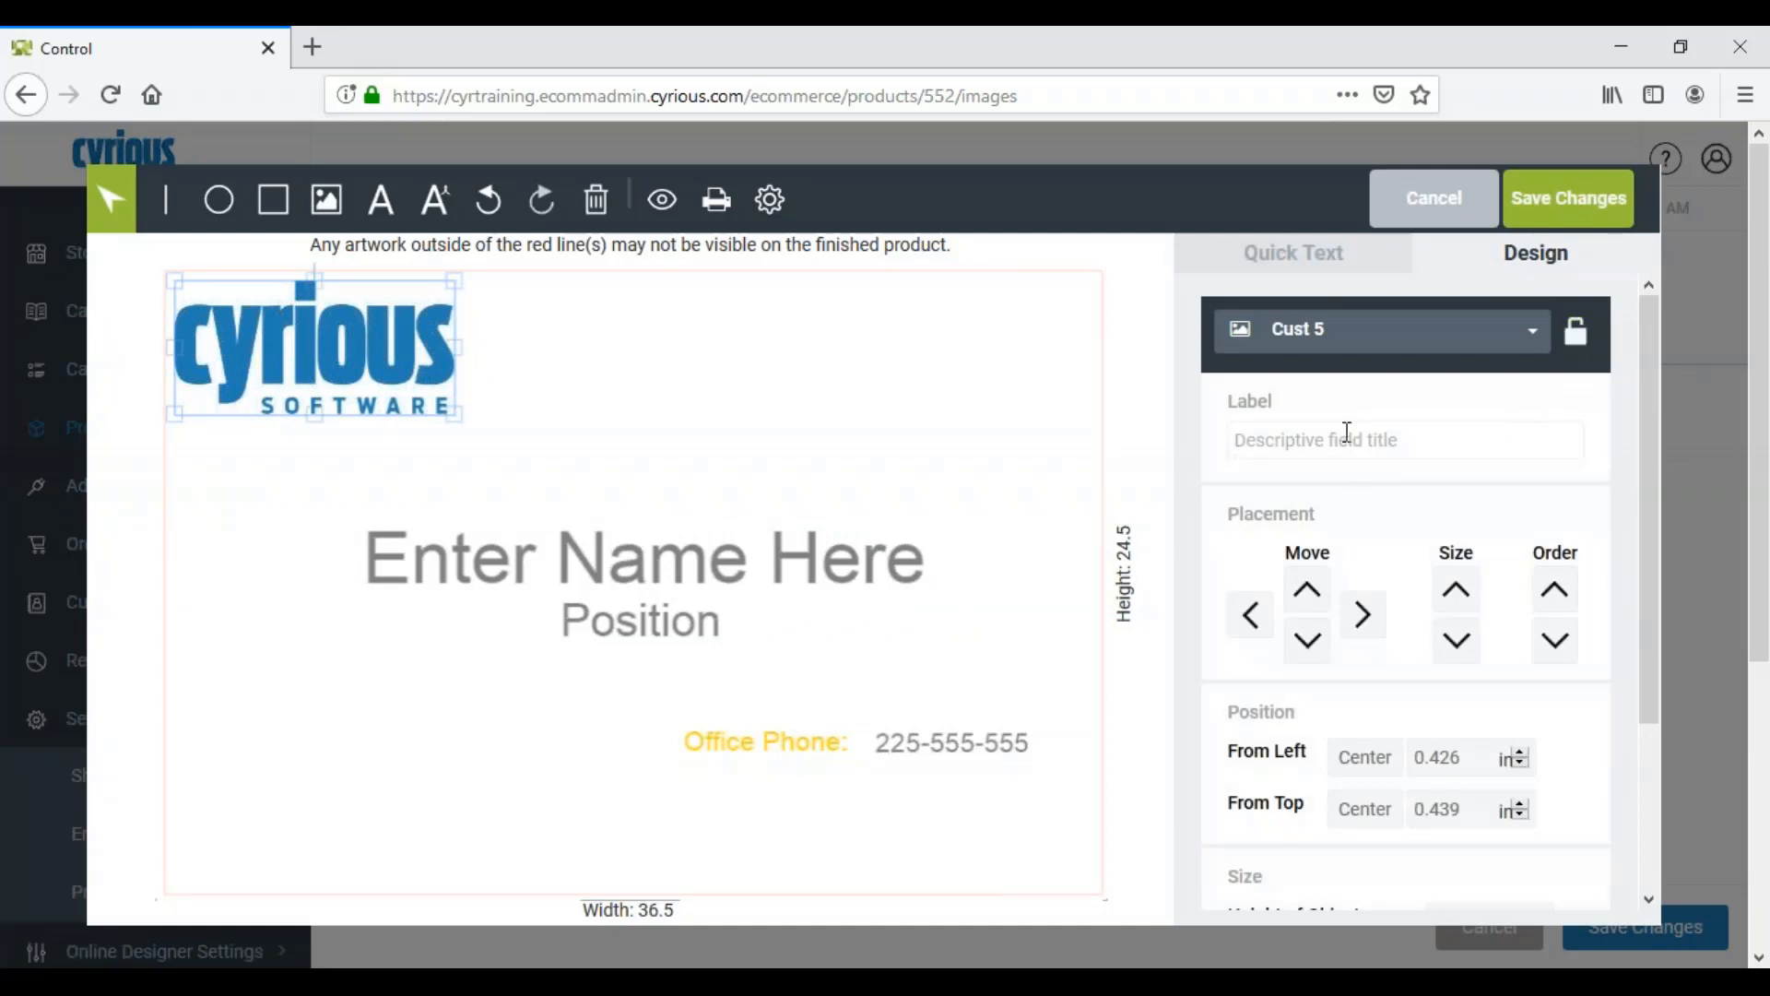
{"action": "type", "text": "Logo"}
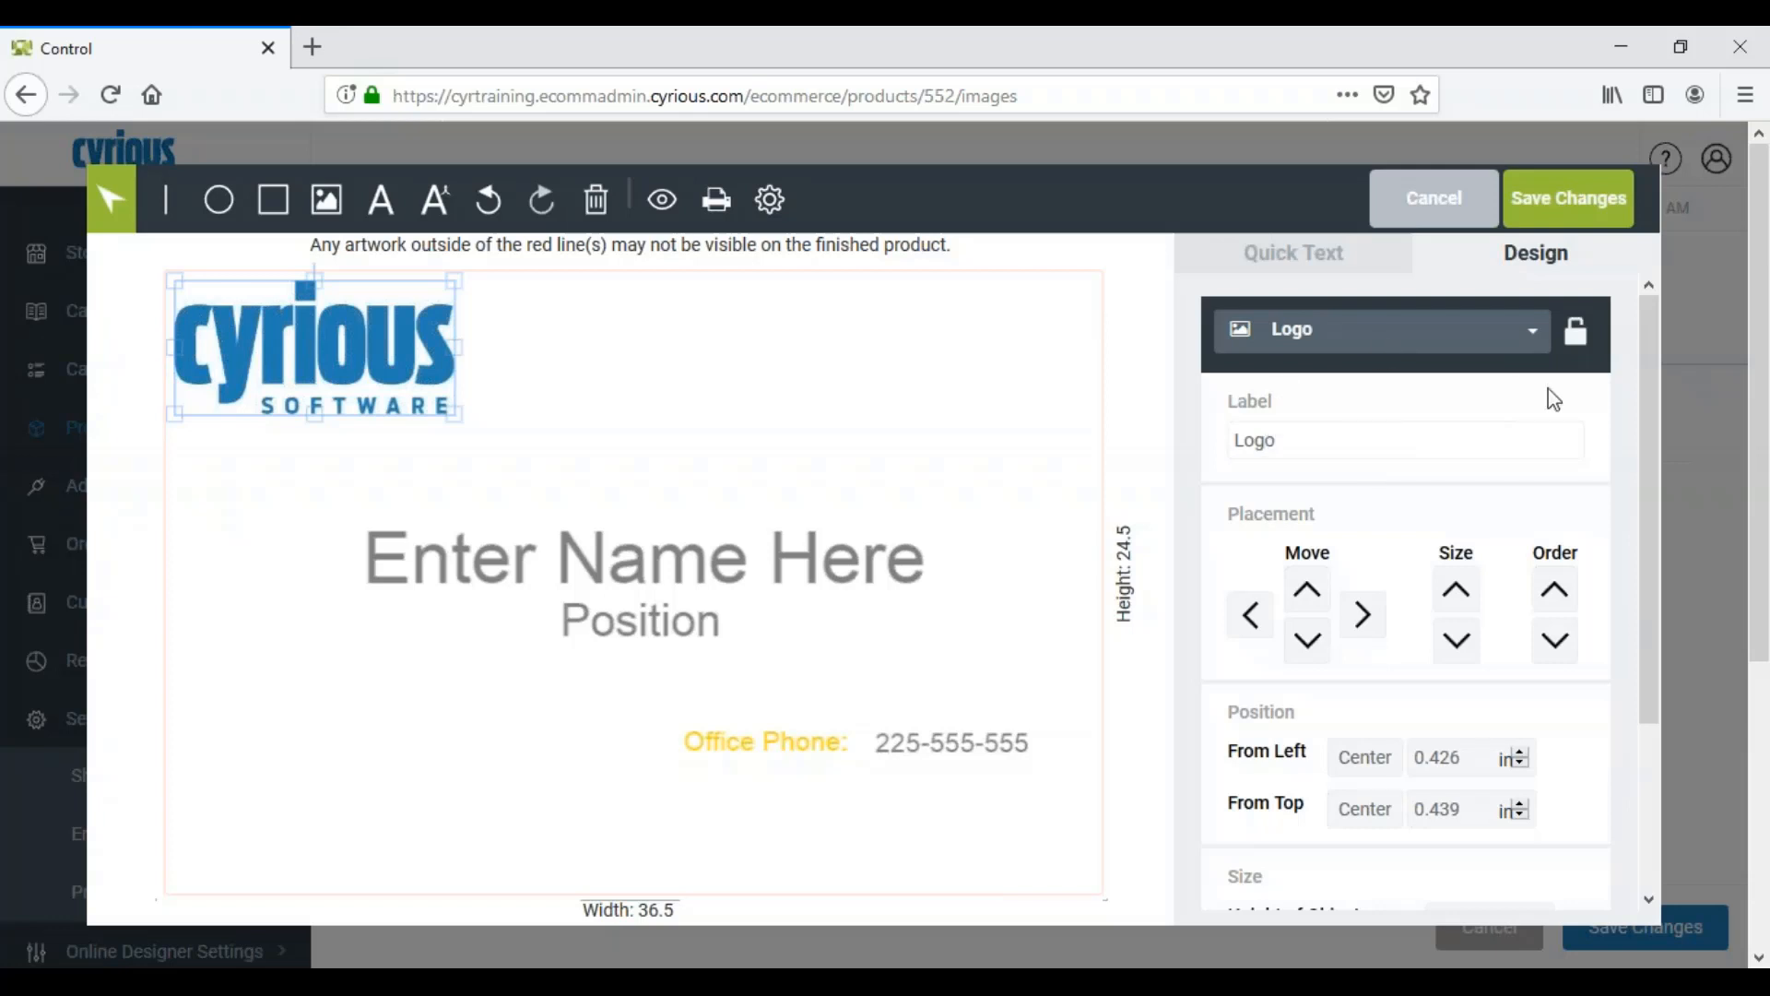
Check the logo's label in the element list, lock the logo and save the design changes.
{"action": "left_click", "coordinate": [1534, 334]}
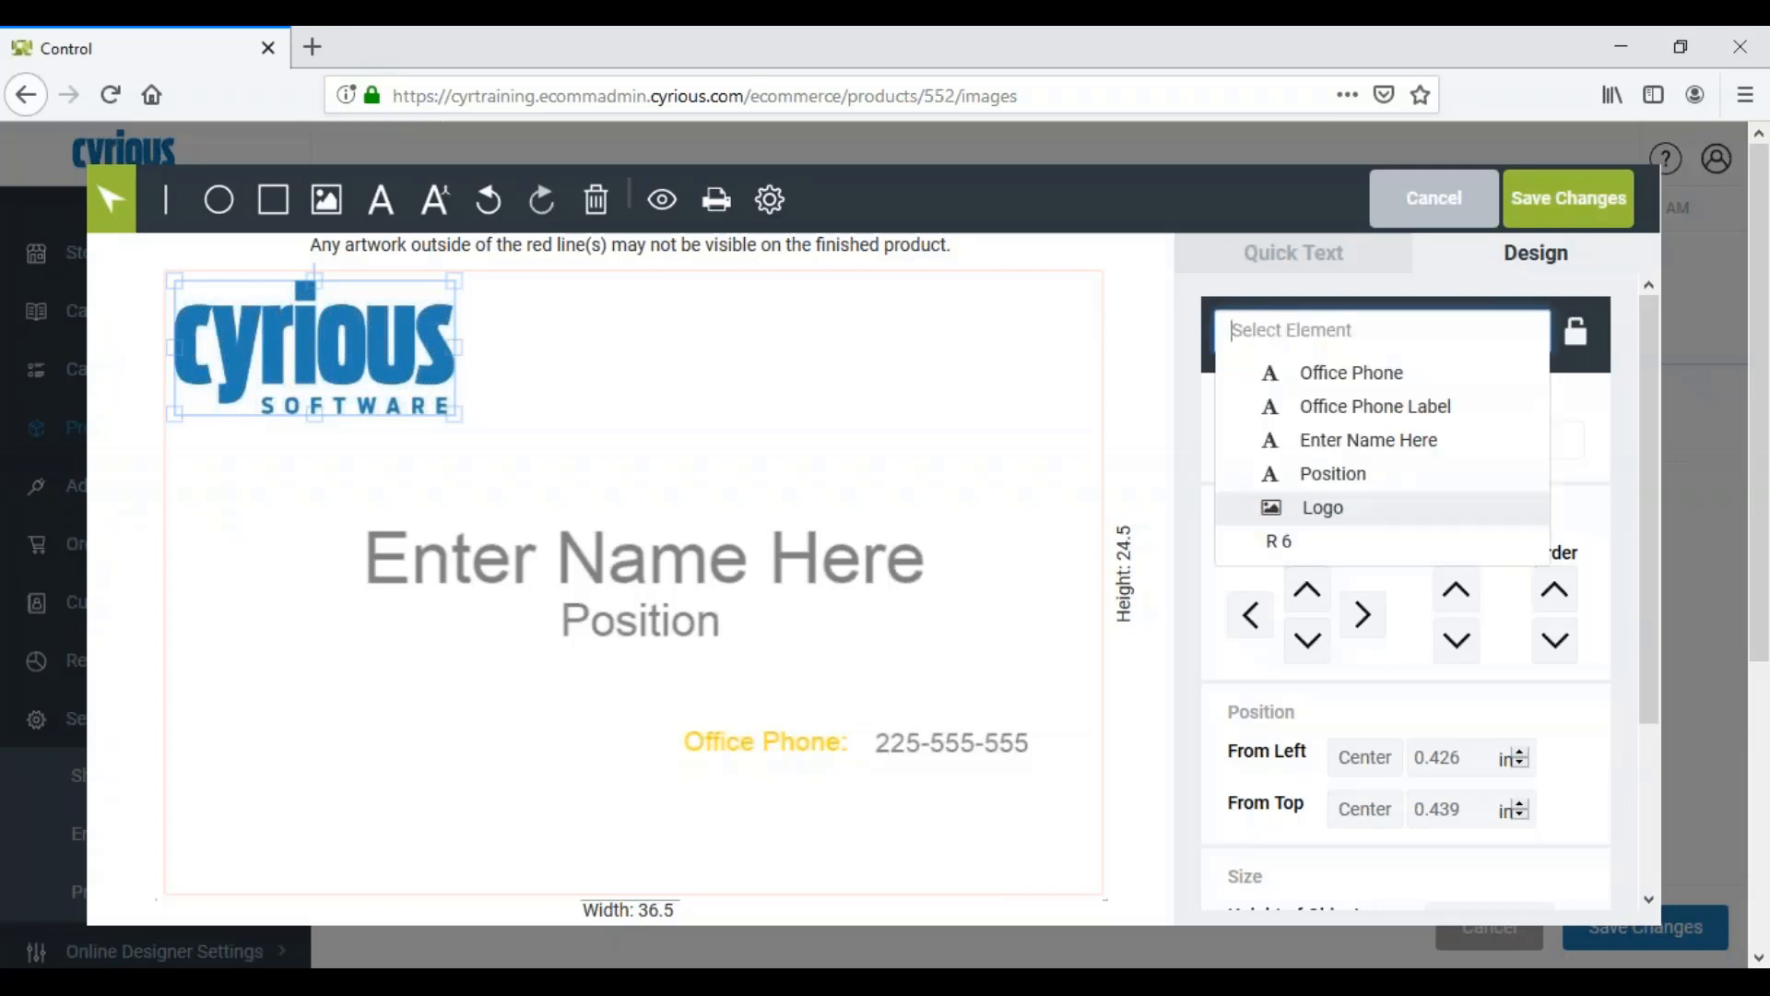
{"action": "left_click", "coordinate": [1585, 348]}
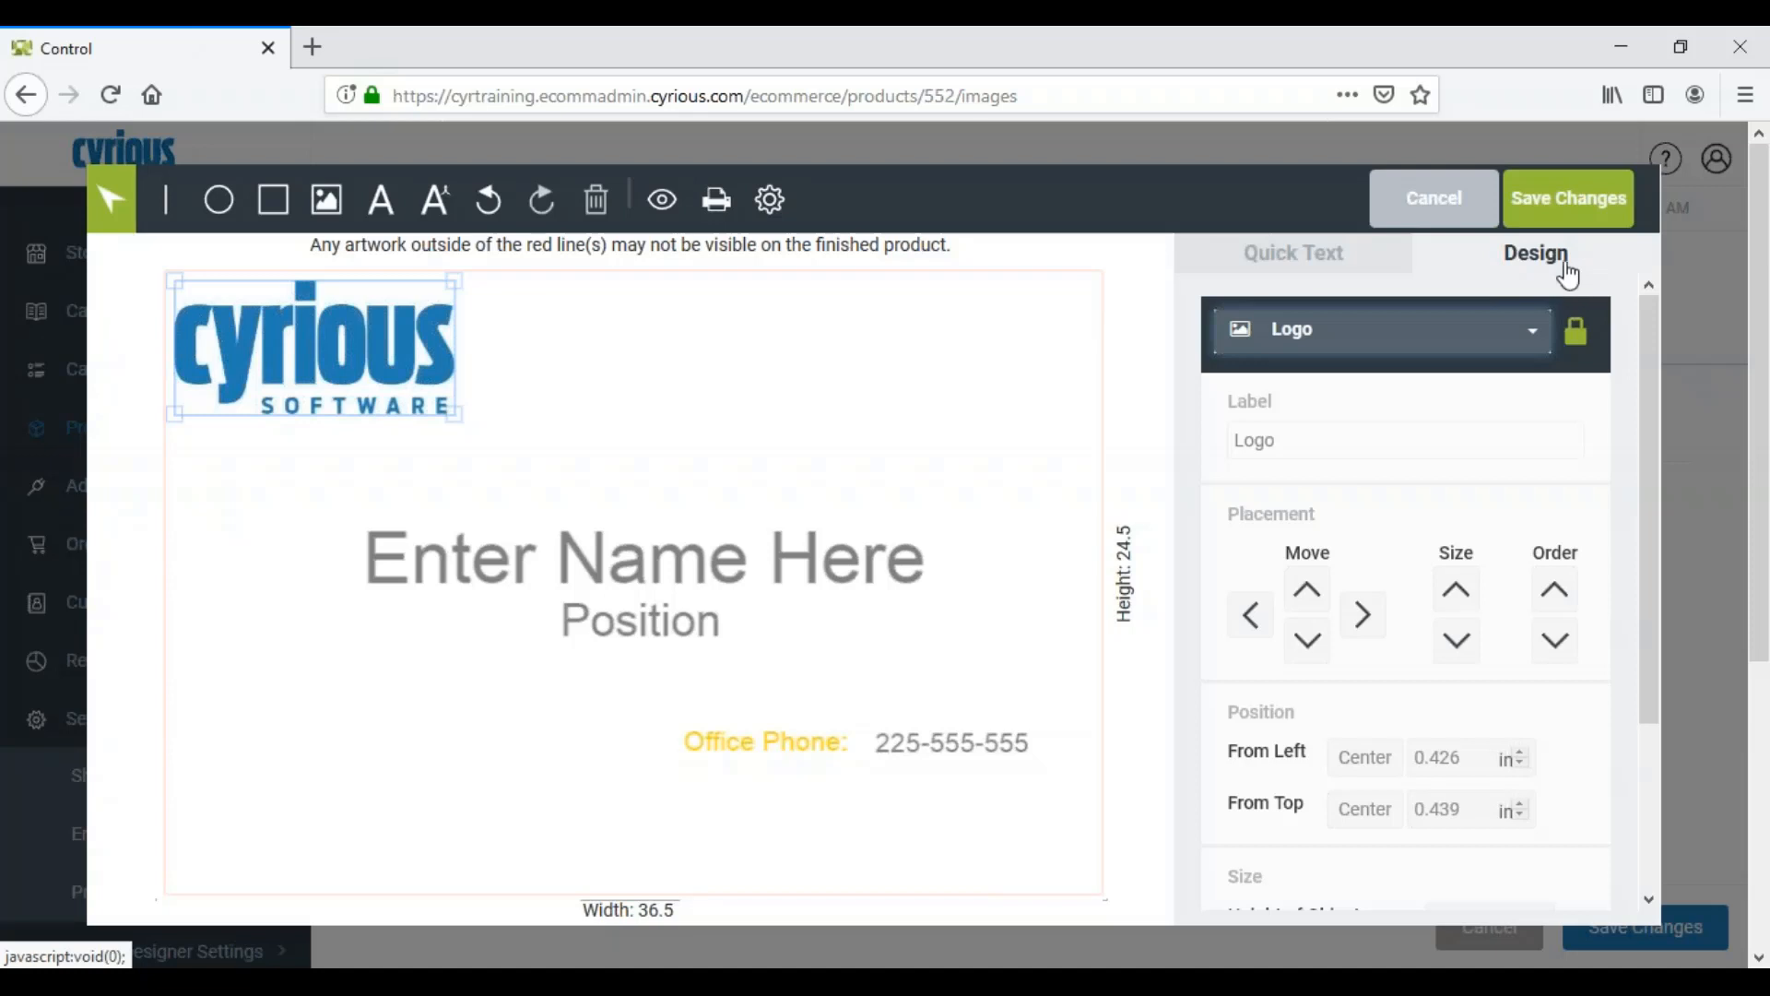
{"action": "left_click", "coordinate": [1570, 222]}
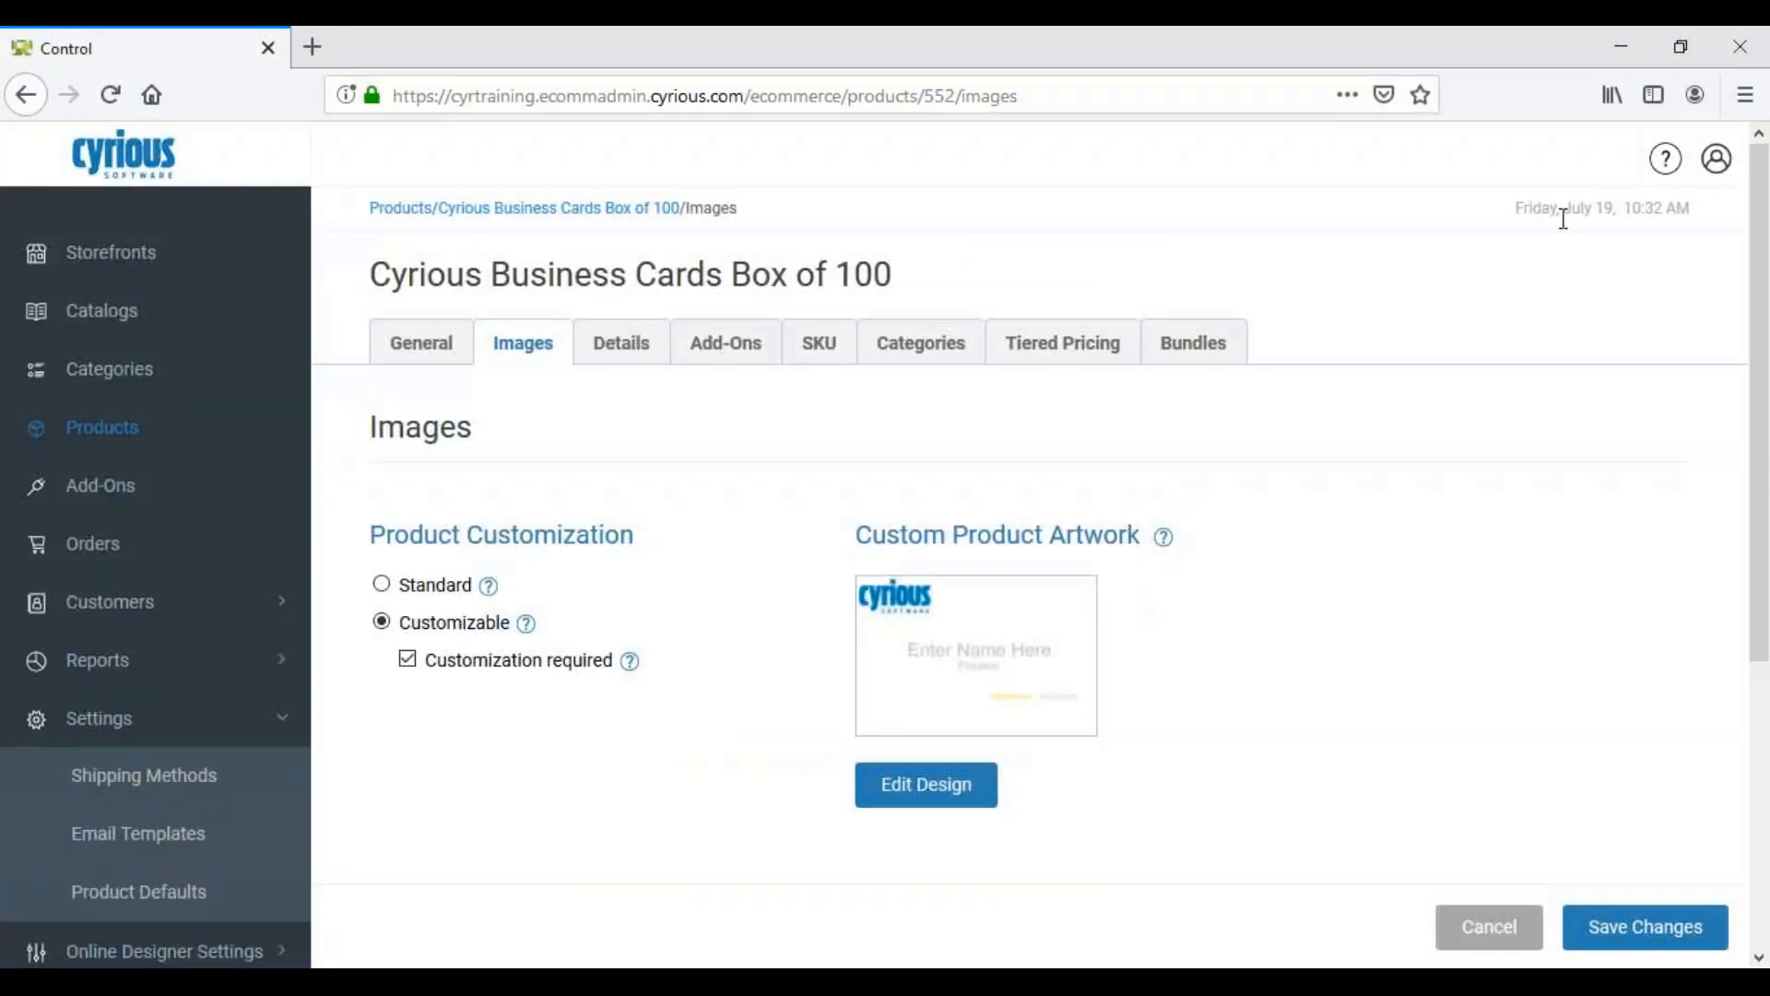
Show the help options for the Knowledgebase and support requests.
{"action": "left_click", "coordinate": [1667, 176]}
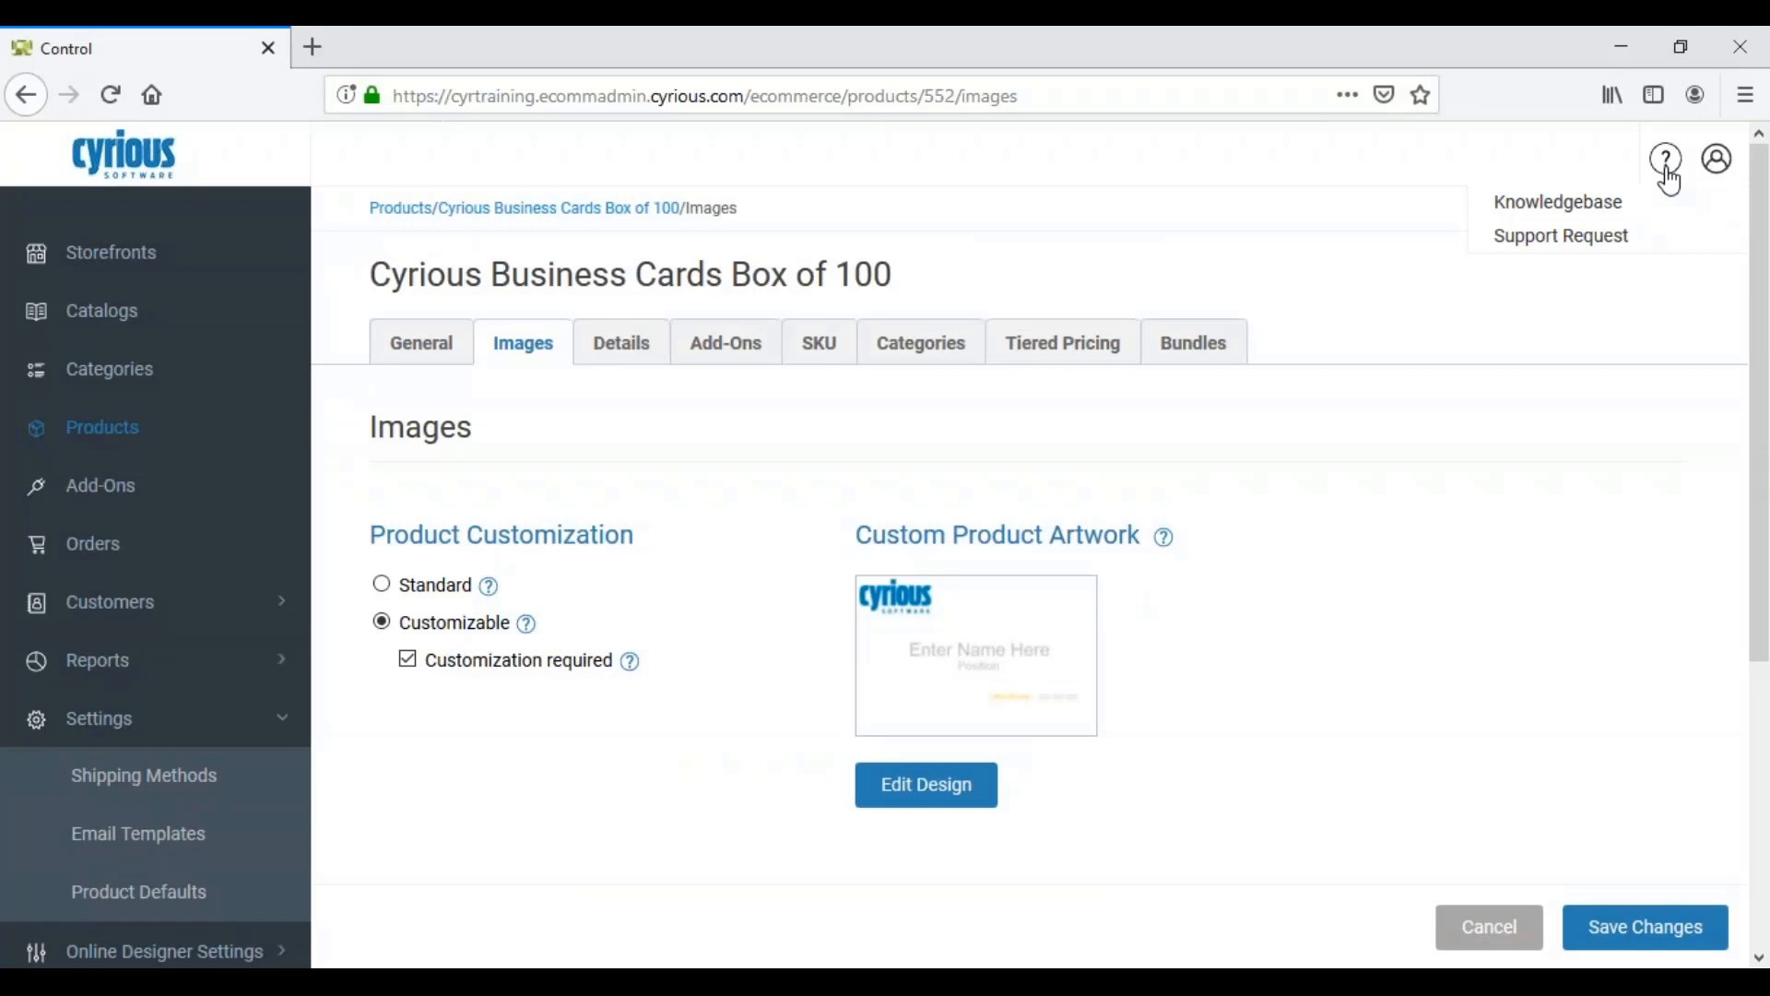